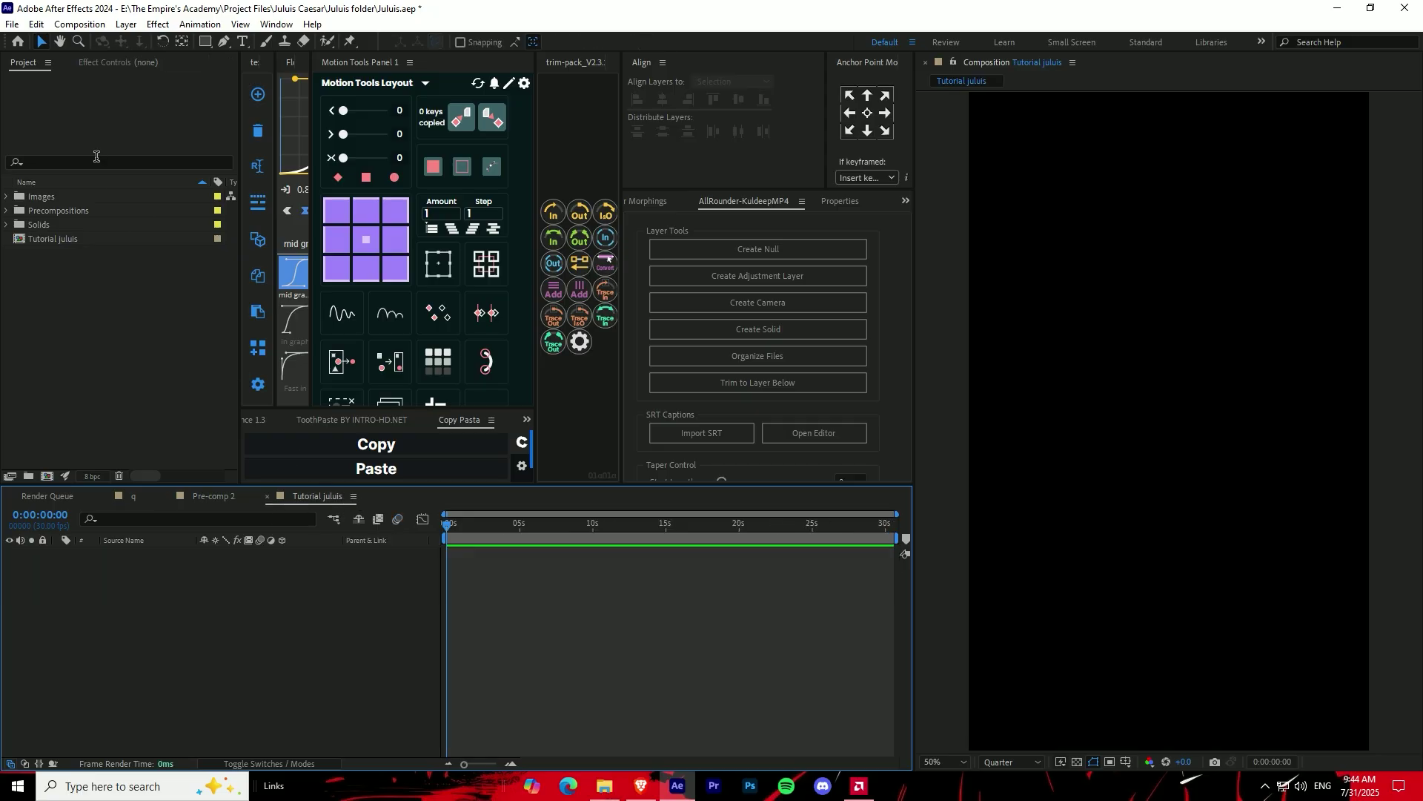
Find dry-cracked-ground-texture.jpg in the project, add it to the Tutorial juluis composition and scale it to 14%.
type("dry")
left_click_drag(118, 225, 578, 608)
left_click_drag(622, 553, 491, 559)
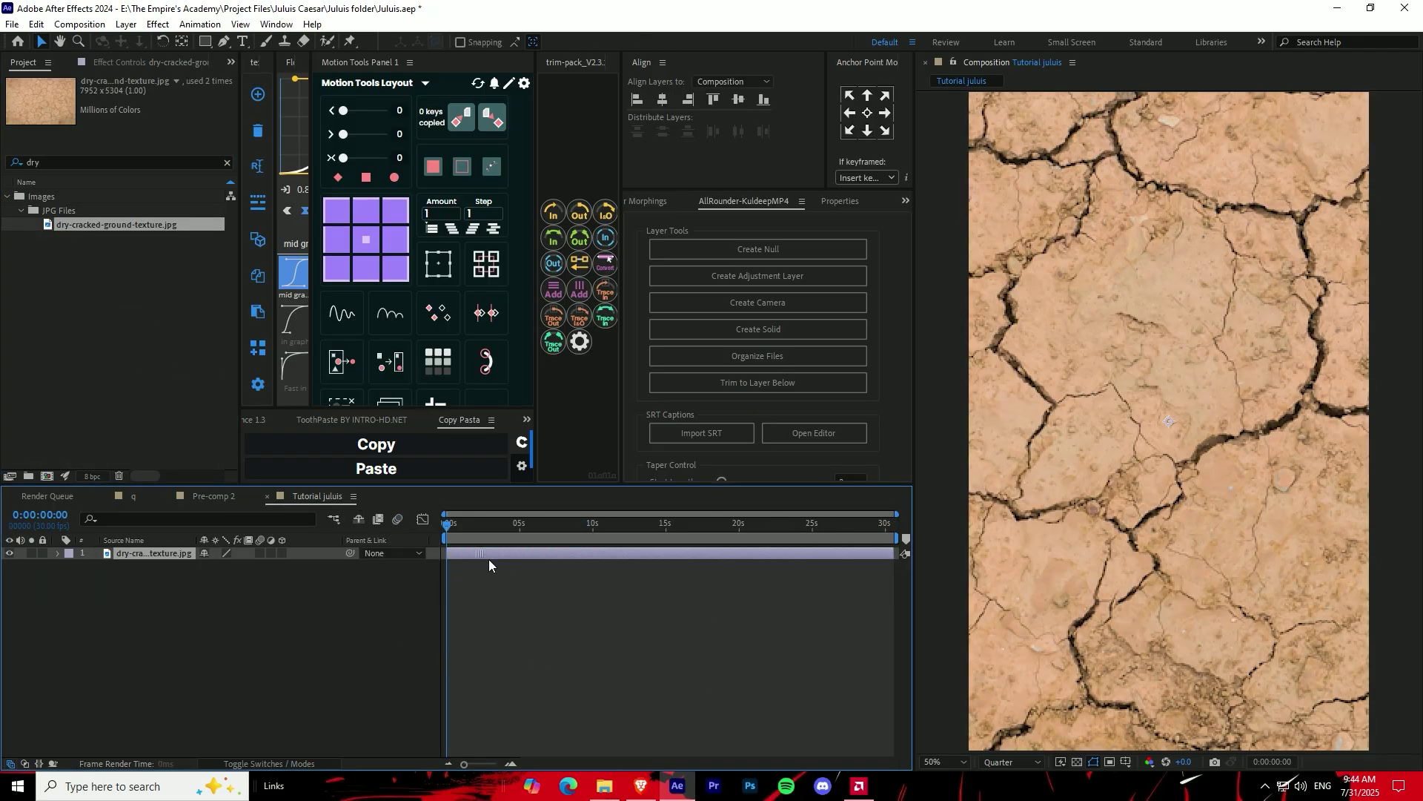
key("s")
left_click_drag(223, 566, 160, 567)
Apply Brightness & Contrast to the cracked-ground texture with Brightness -120 and Contrast 79.
key("ctrl+space")
type("br")
left_click(519, 620)
left_click_drag(134, 106, 201, 118)
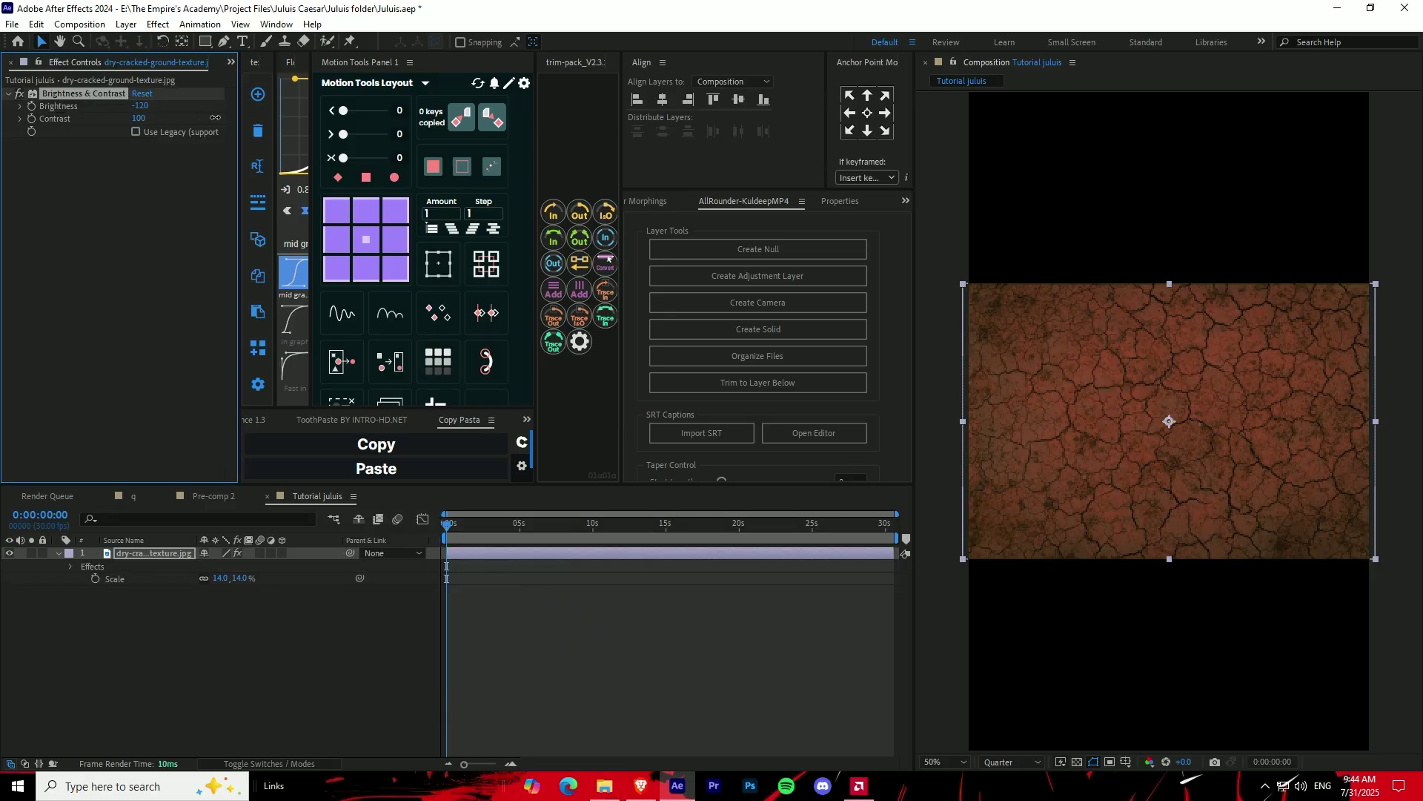
Apply Curves to the texture and shape a steep S-curve with crushed shadows and lifted highlights.
key("ctrl+space")
type("cur")
key("Return")
left_click_drag(85, 335, 116, 363)
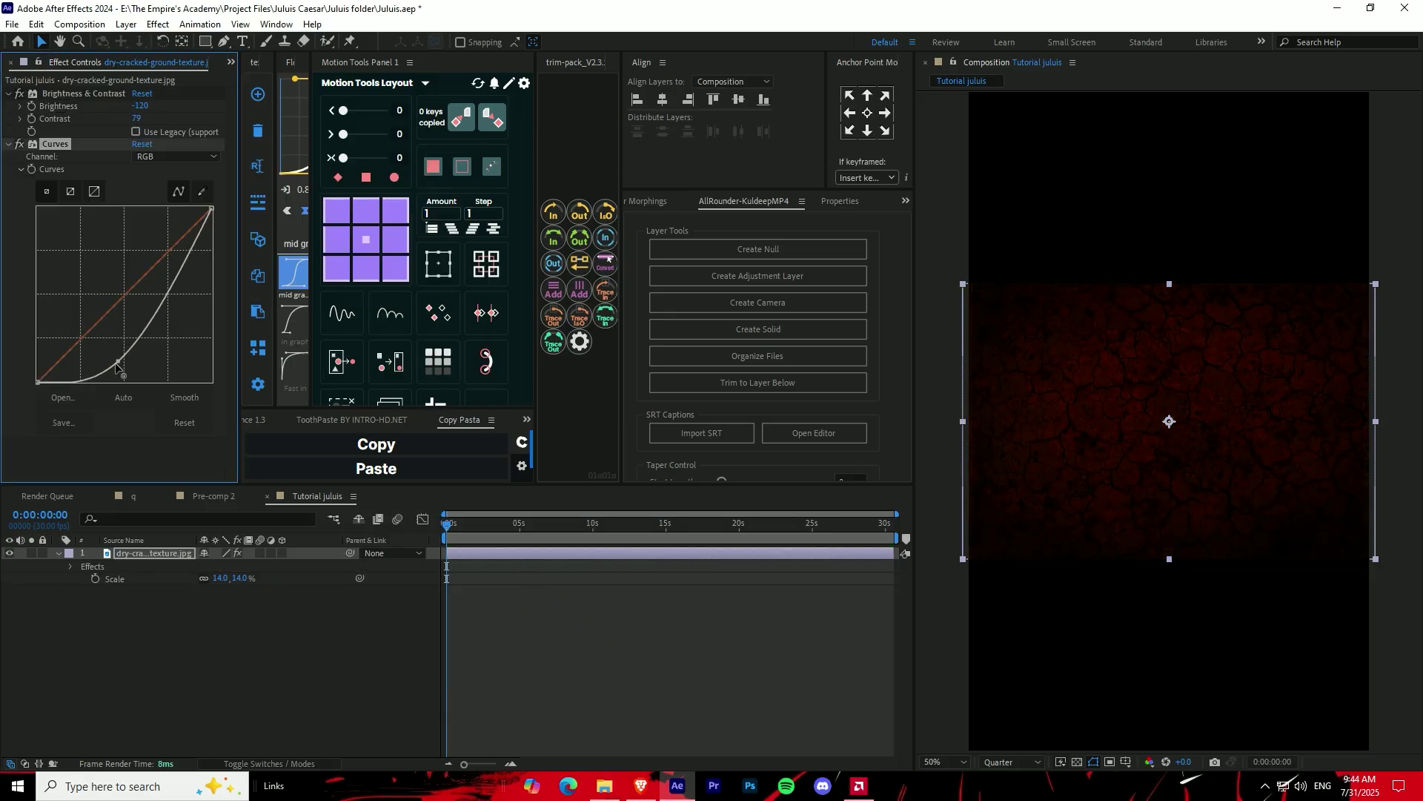
left_click_drag(190, 248, 154, 226)
left_click_drag(98, 382, 91, 383)
Draw a large circle shape over the middle of the texture and centre its anchor point.
left_click(165, 640)
left_click(205, 41)
key("q")
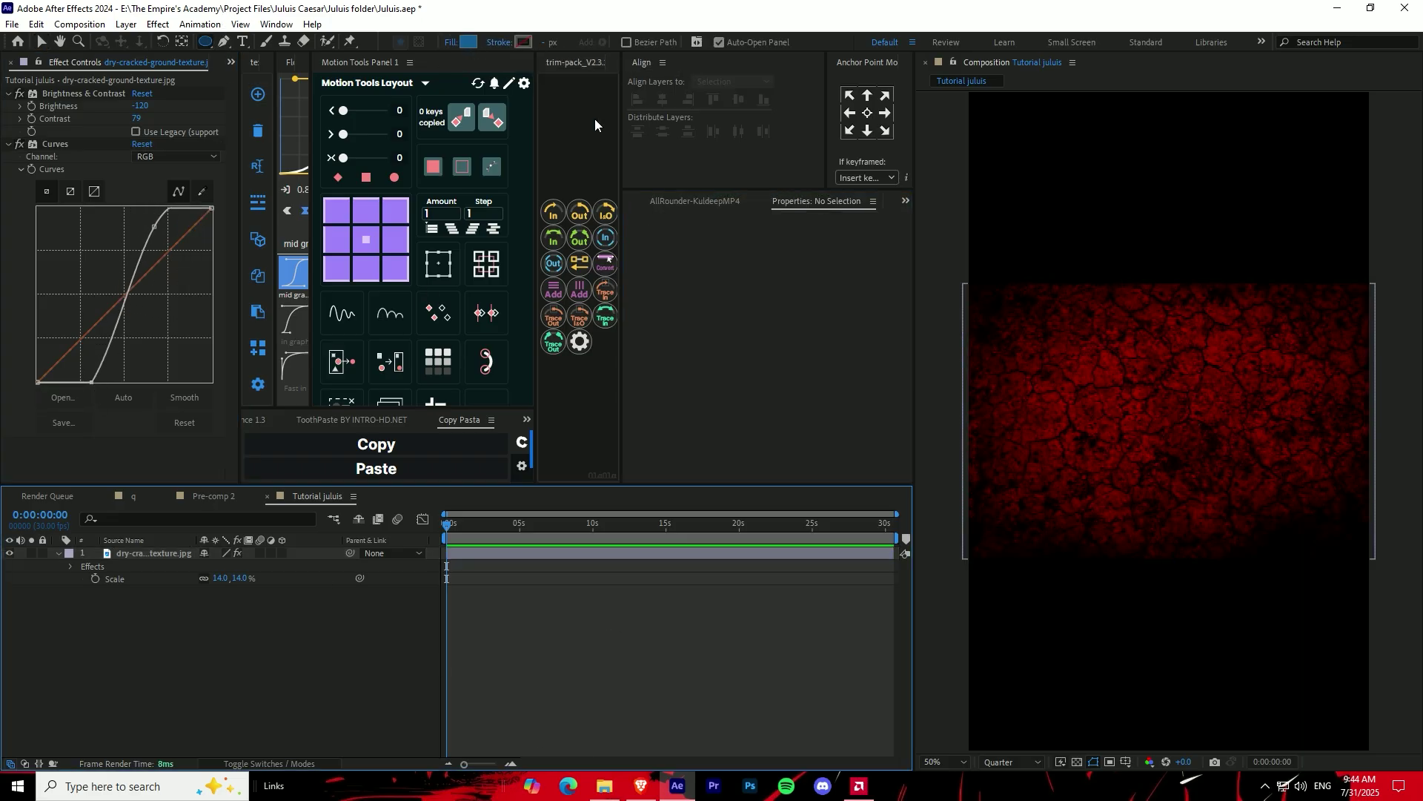
left_click_drag(1007, 246, 1308, 550)
key("v")
left_click_drag(1232, 402, 1247, 437)
left_click(868, 113)
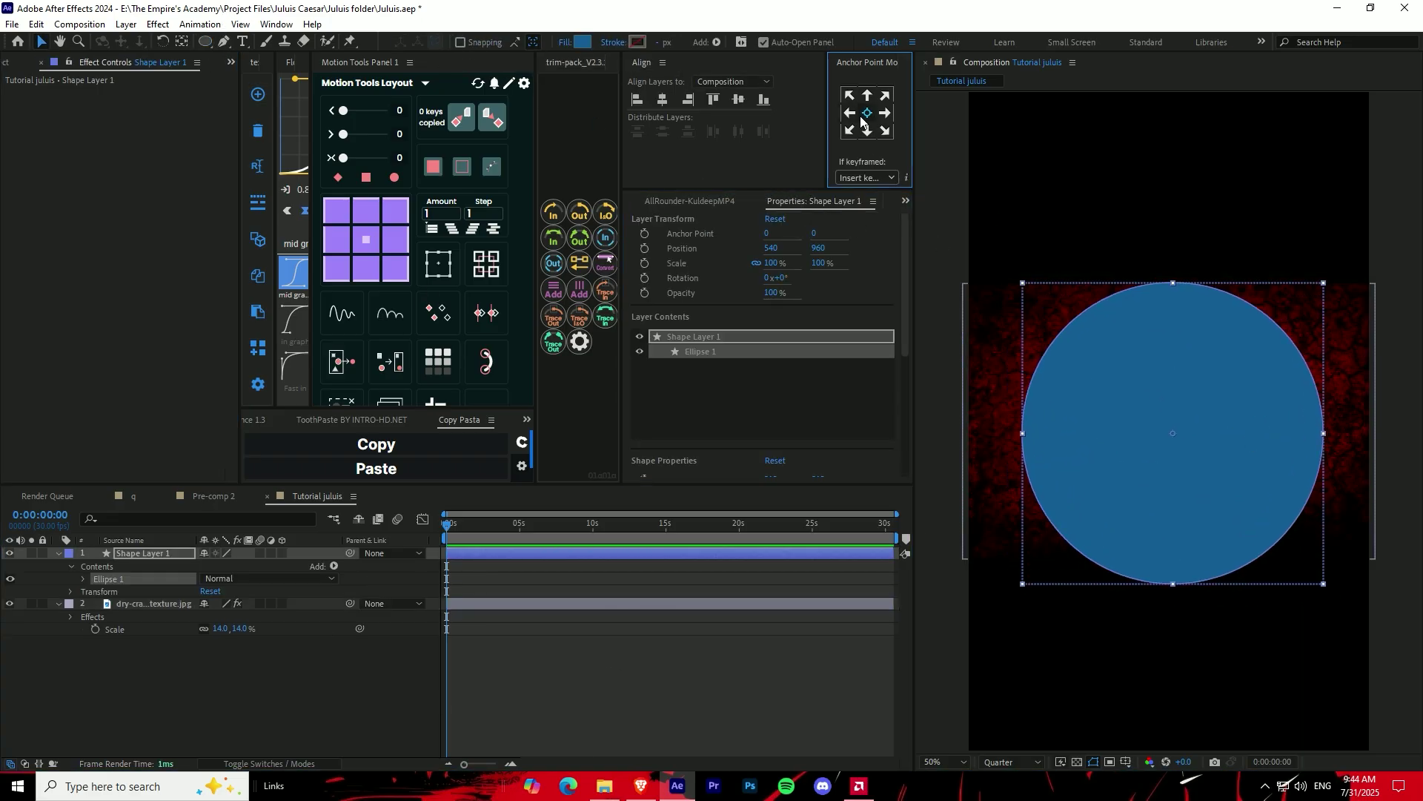
Change the circle's fill to a linear gradient and set its starting colour to bright red.
left_click(587, 45, "alt")
left_click(585, 44, "alt")
left_click(586, 44, "alt")
left_click(585, 44, "alt")
left_click(586, 45, "alt")
left_click(585, 45)
left_click(666, 382)
left_click(647, 397)
Set the gradient's end colour to near-black and orient the gradient vertically, with red at the circle's top.
left_click(756, 332)
left_click_drag(643, 538, 651, 548)
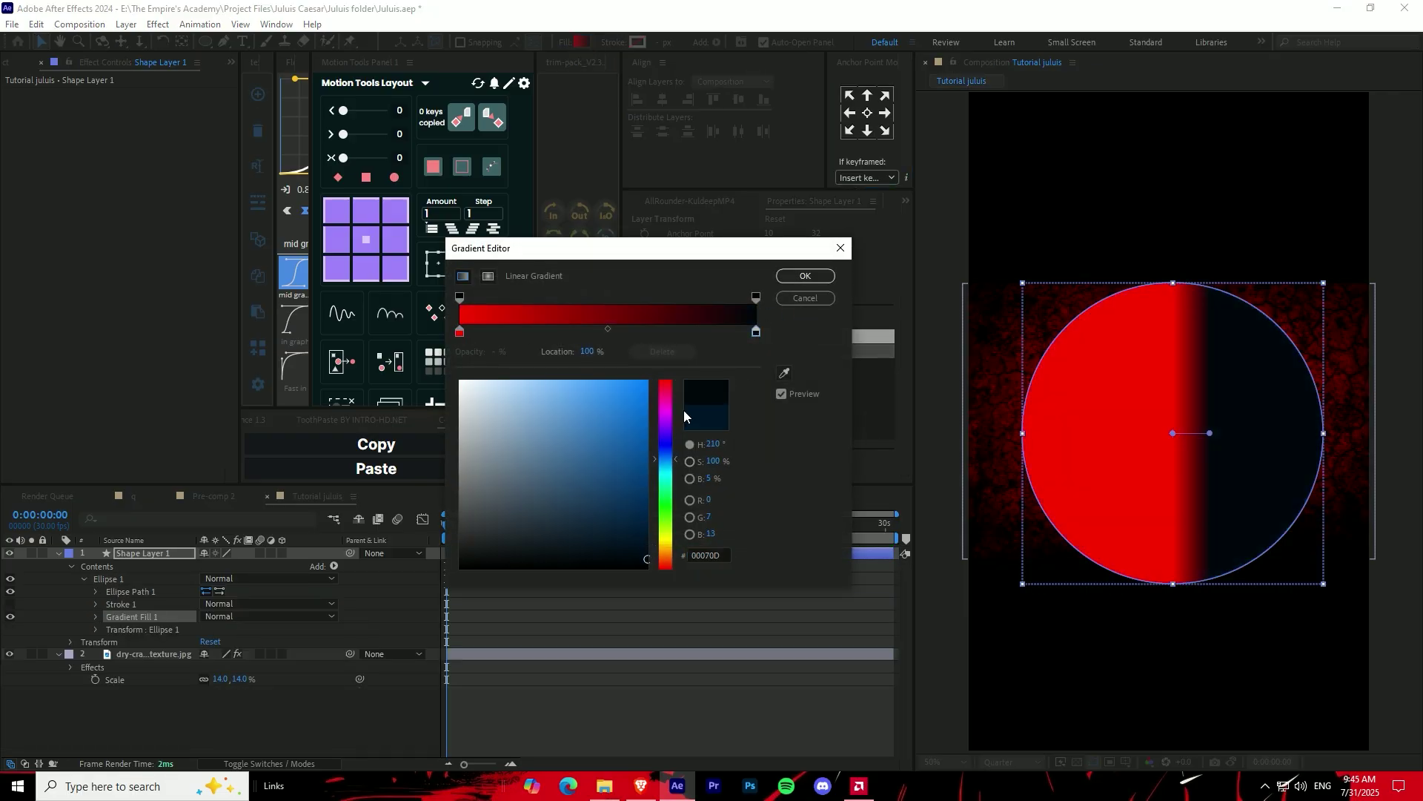
left_click(666, 382)
left_click(805, 275)
left_click_drag(1210, 433, 1174, 388)
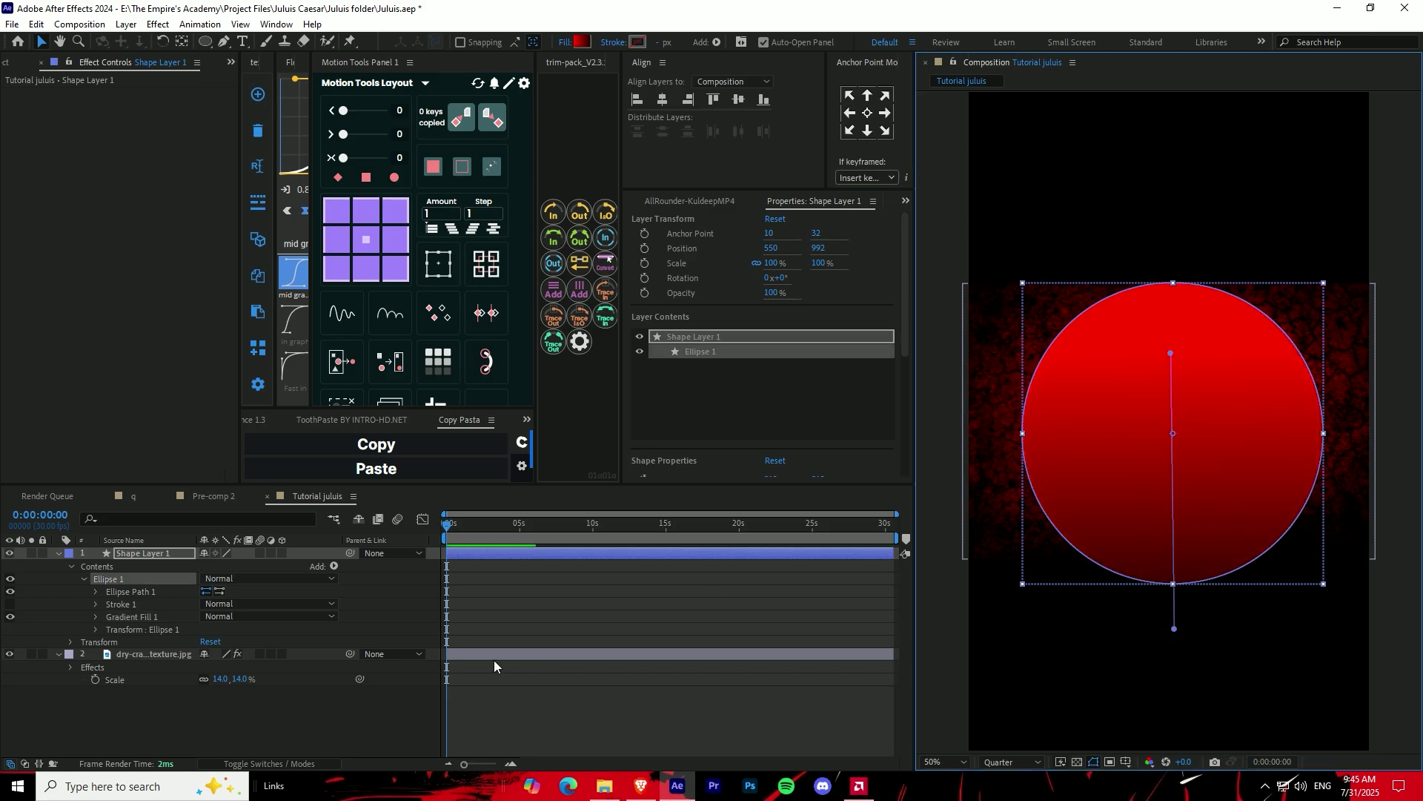
Use the circle shape layer as the track matte of the cracked-ground texture above it and scale the texture to 16%.
key("F4")
left_click_drag(264, 653, 143, 673)
left_click(475, 555)
left_click_drag(219, 565, 221, 566)
left_click(490, 578)
key("ctrl+space")
type("d")
left_click(439, 576)
key("ctrl+z")
key("q")
key("q")
key("q")
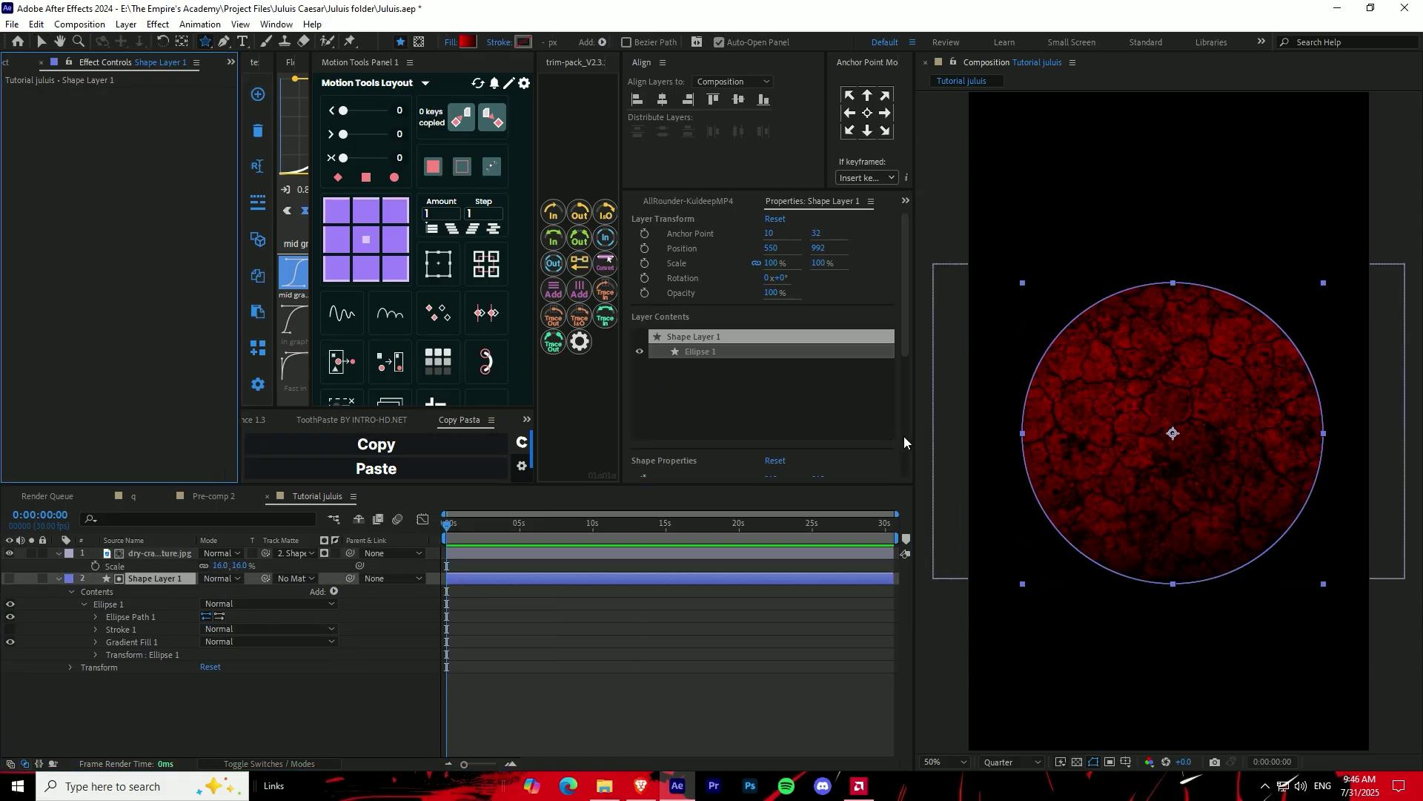
left_click_drag(1097, 511, 1372, 626)
key("ctrl+z")
key("v")
Draw a rectangular mask across the lower part of the circle layer and scale the texture to 21%.
left_click(206, 46)
left_click(419, 41)
left_click_drag(995, 481, 1370, 616)
left_click_drag(219, 566, 224, 566)
Set the mask's feather to 217 pixels, invert it, and extend its lower and upper edges to fade the moon's bottom.
left_click(84, 680)
left_click_drag(217, 704, 405, 704)
left_click(252, 679)
key("v")
left_click_drag(1191, 616, 1195, 691)
left_click_drag(1173, 481, 1173, 470)
left_click(517, 576)
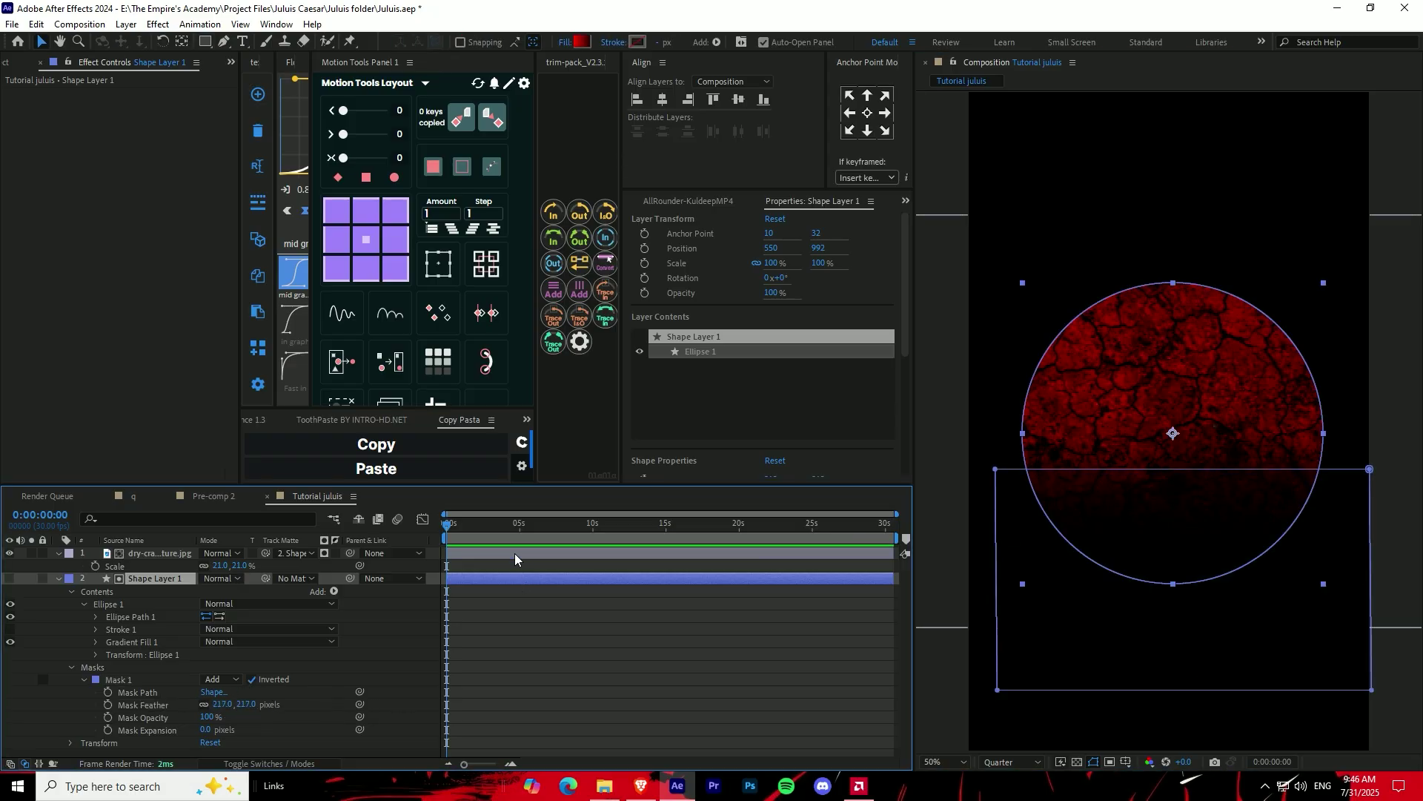
Examine the layers and their scale in the Pre-comp 2 reference composition.
left_click(516, 556)
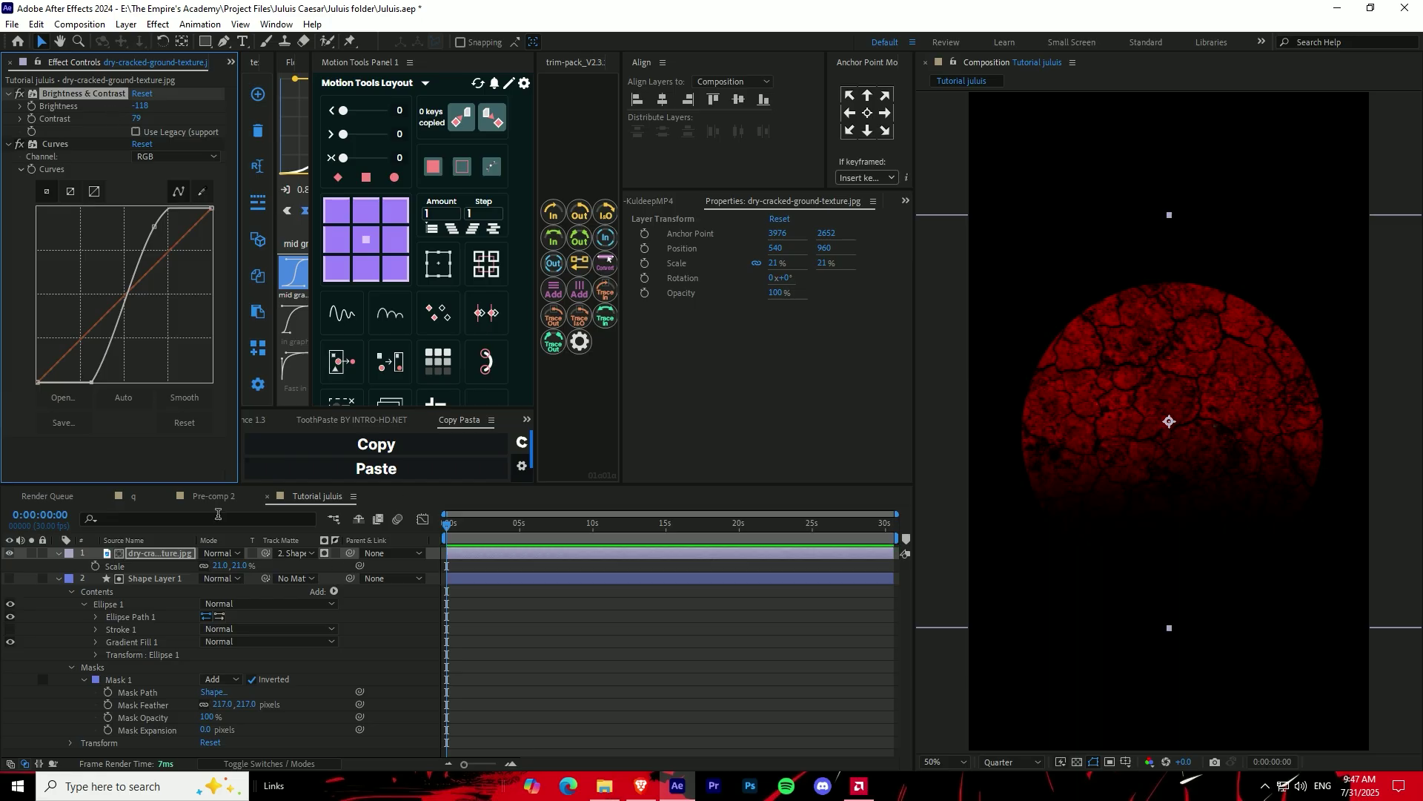
left_click(215, 496)
left_click(500, 565)
key("s")
left_click(484, 553)
key("s")
left_click(329, 498)
left_click(207, 496)
key("q")
left_click(318, 496)
Set the texture's Brightness to -104 and its Contrast to 100.
left_click_drag(119, 108, 133, 107)
left_click(527, 634)
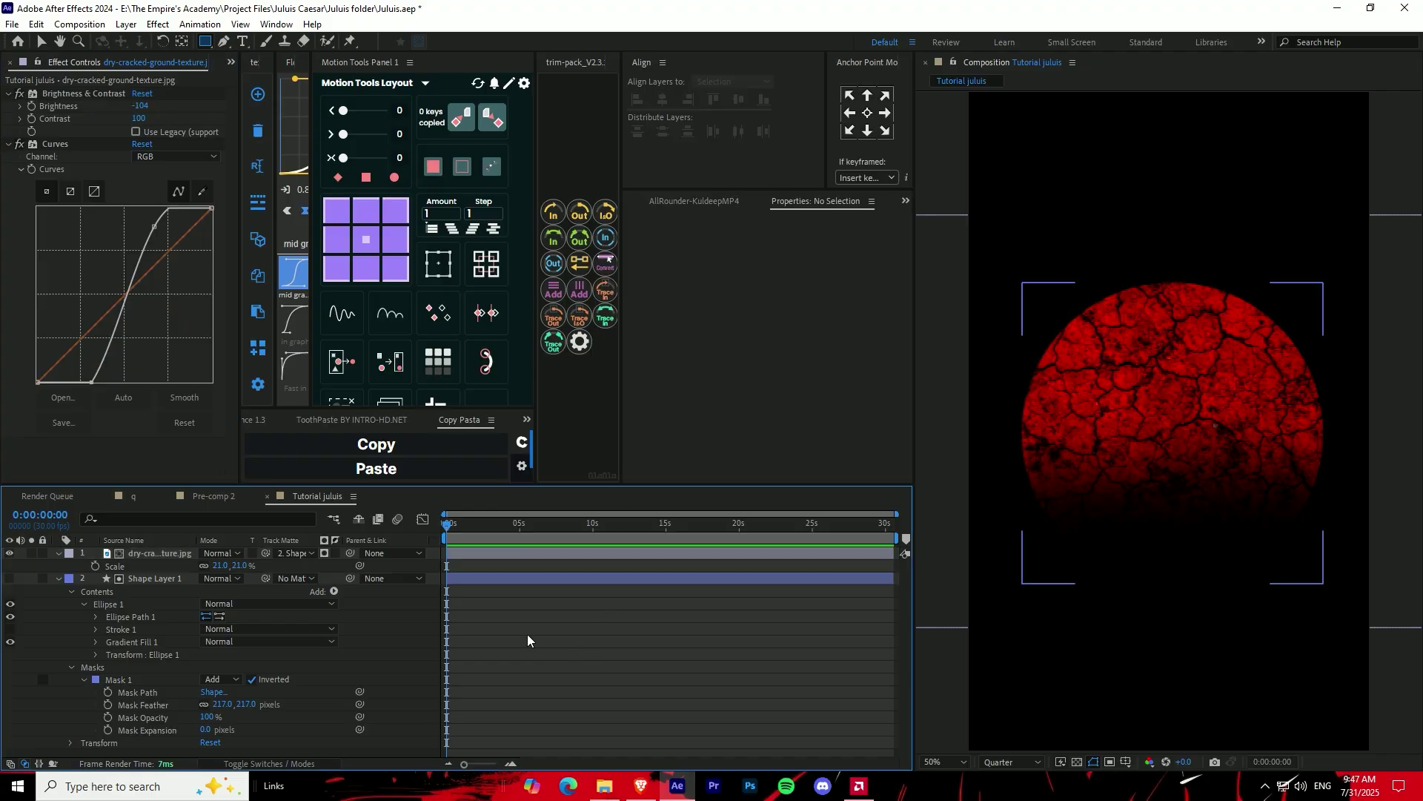
key("u")
Widen the circle layer's mask by moving its left edge outward past the frame.
left_click(474, 567)
left_click(789, 639)
key("v")
left_click(461, 567)
left_click_drag(997, 608, 967, 606)
left_click(504, 597)
Pre-compose the texture and circle layers into a new composition named "Moon ( Tutorial )".
key("ctrl+a")
right_click(481, 554)
left_click(545, 454)
type("Moon ( Tutorial à")
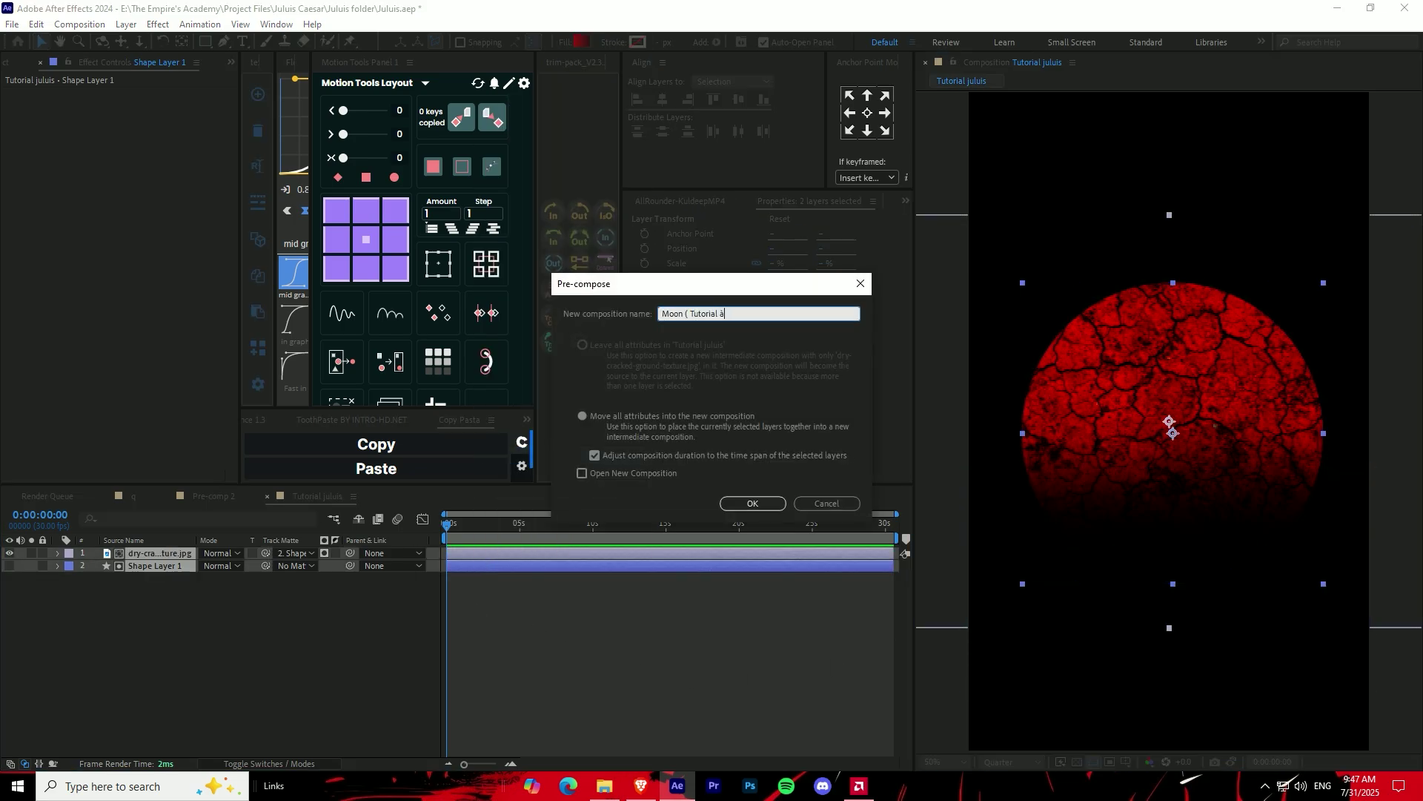
key("BackSpace")
type(")")
key("Return")
Apply Deep Glow 2 to the Moon ( Tutorial ) layer with Radius 178 and Exposure 0.04.
key("ctrl+space")
type("d")
left_click(625, 589)
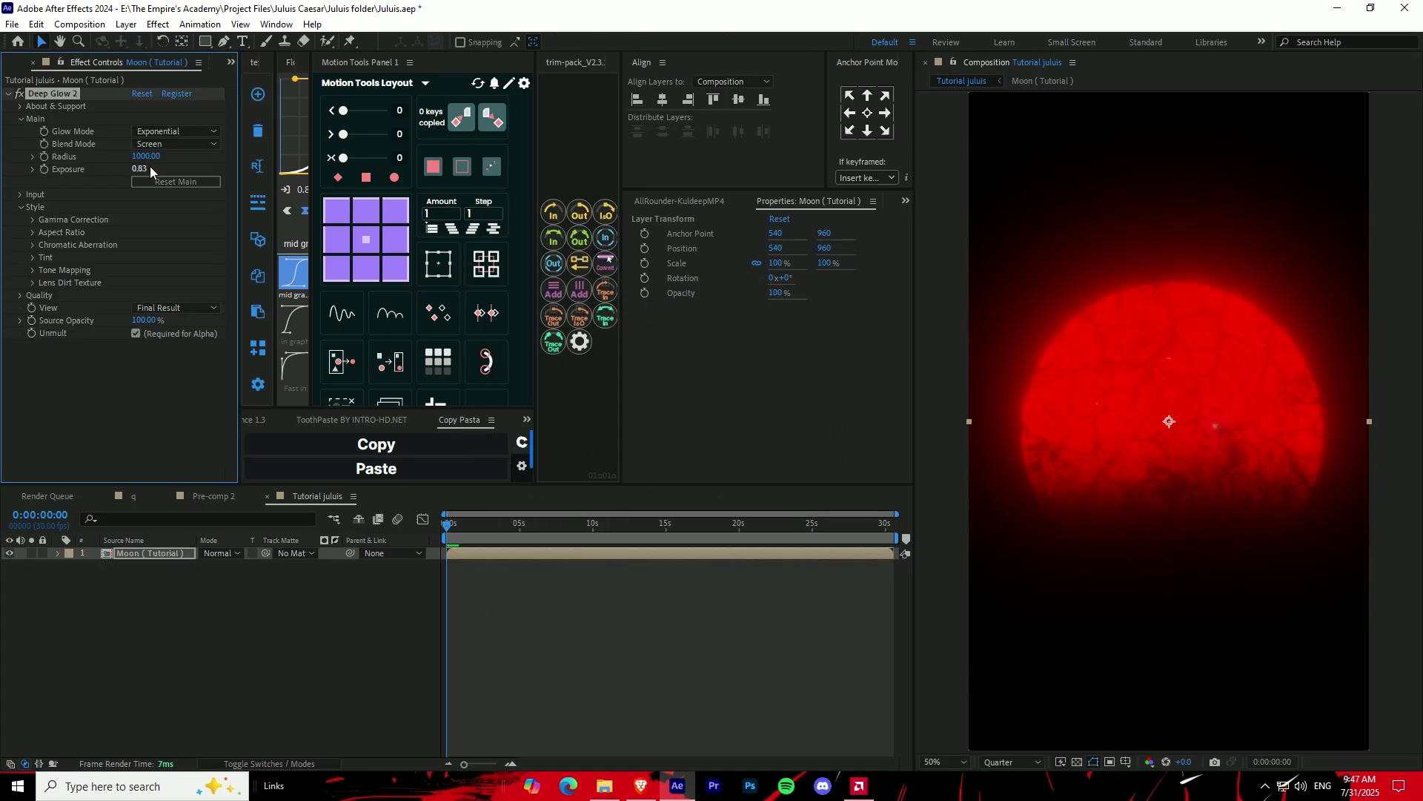
left_click_drag(151, 172, 86, 170)
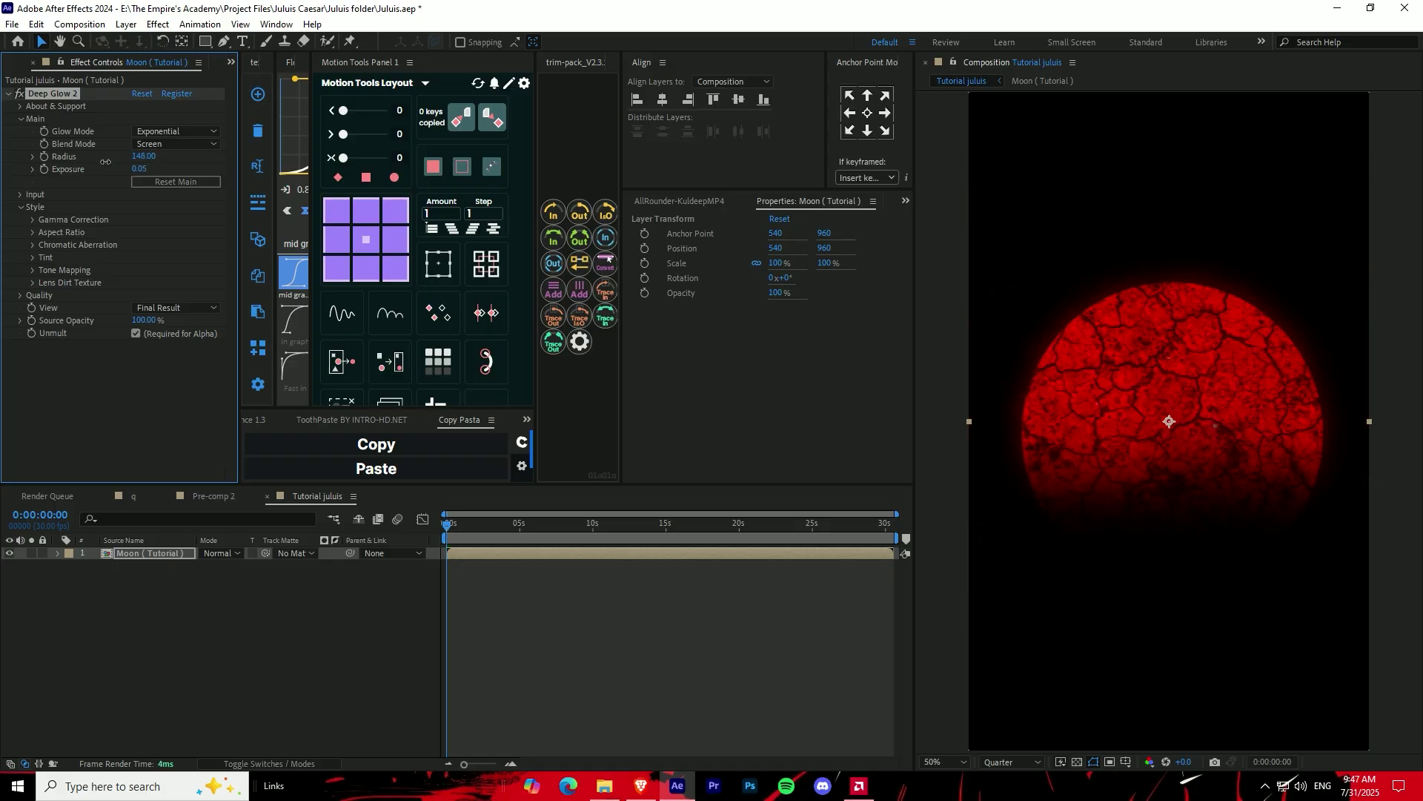
left_click(679, 562)
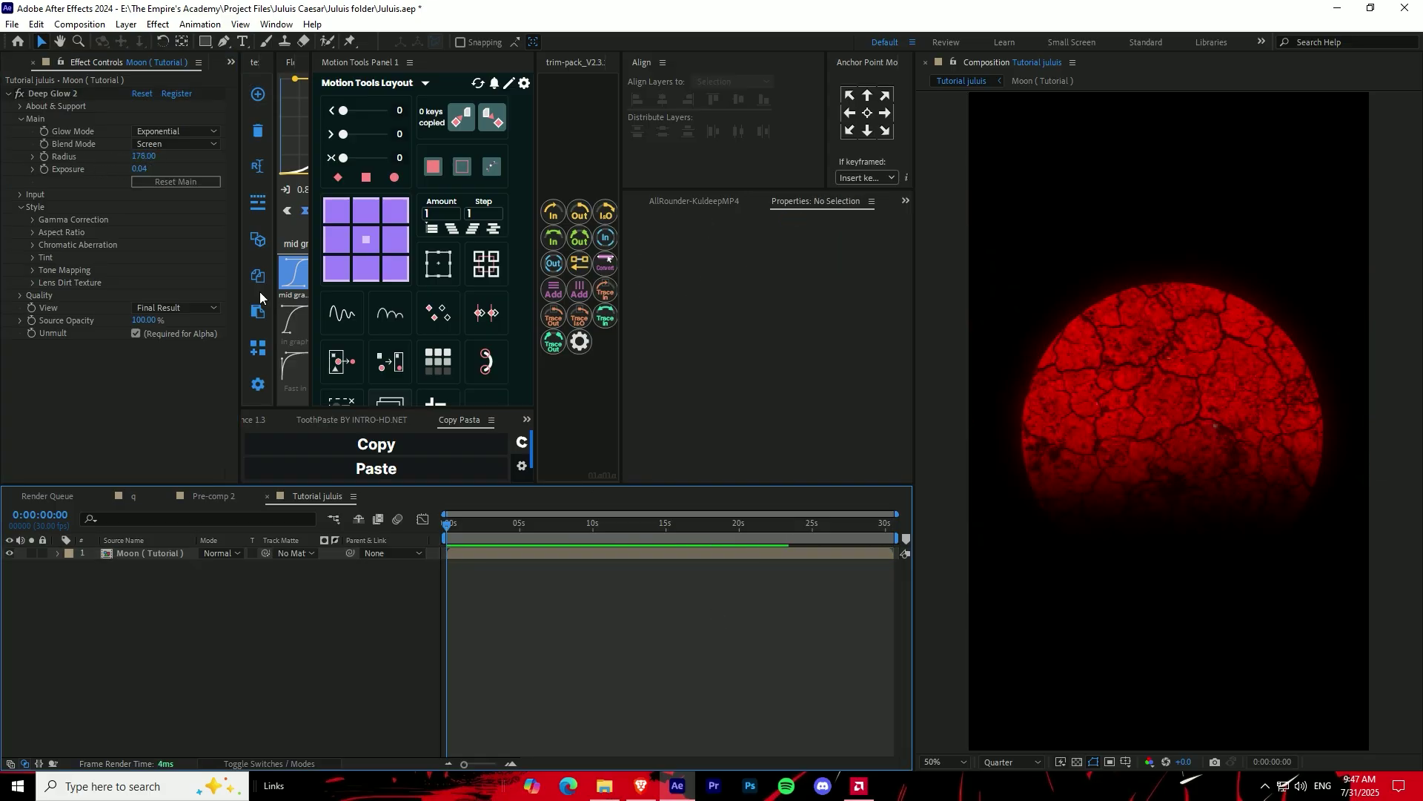
Examine the reference composition q around 0:00:01:20, including the fill colour of the julius text layer.
left_click(216, 504)
left_click(132, 498)
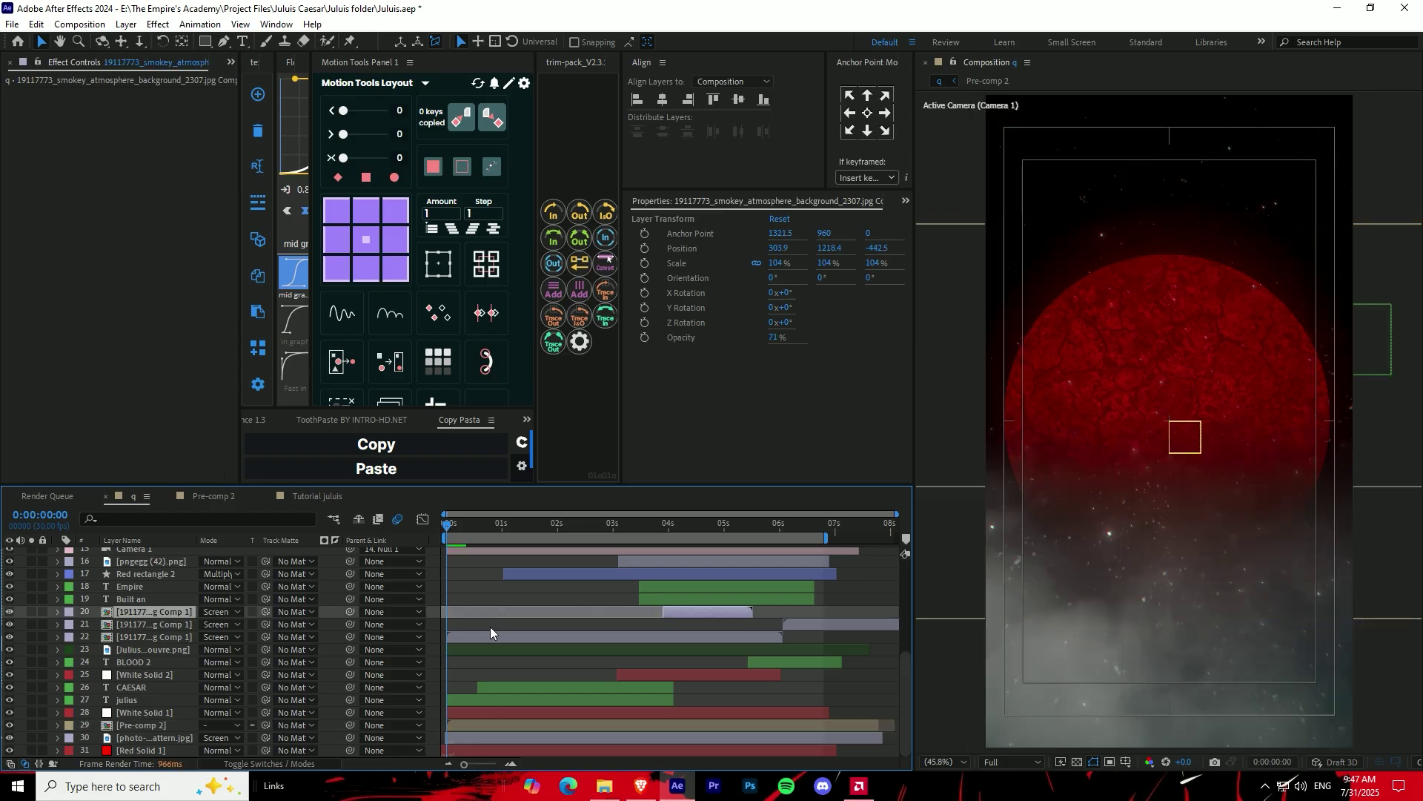
left_click(474, 735)
left_click_drag(461, 527, 539, 599)
left_click(515, 698)
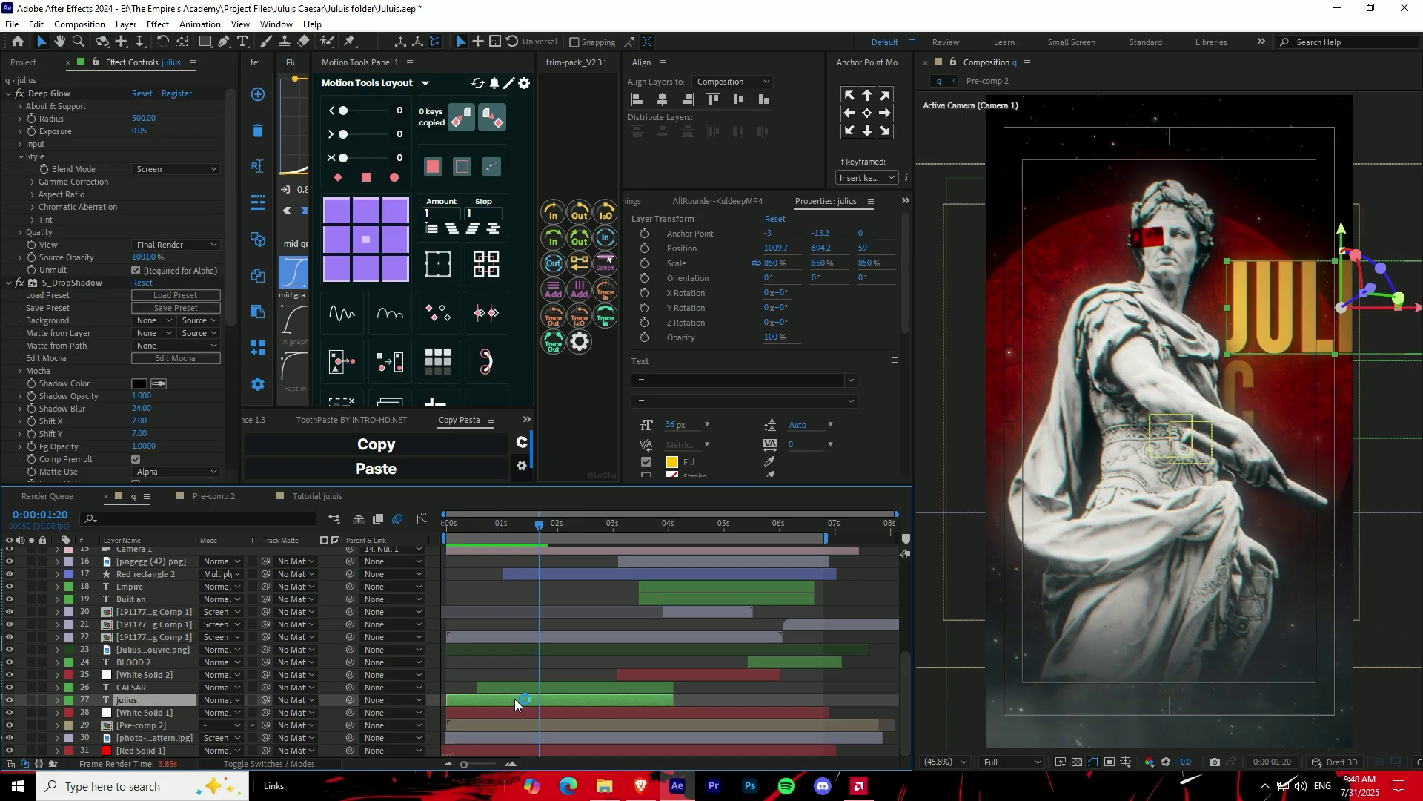
left_click(674, 462)
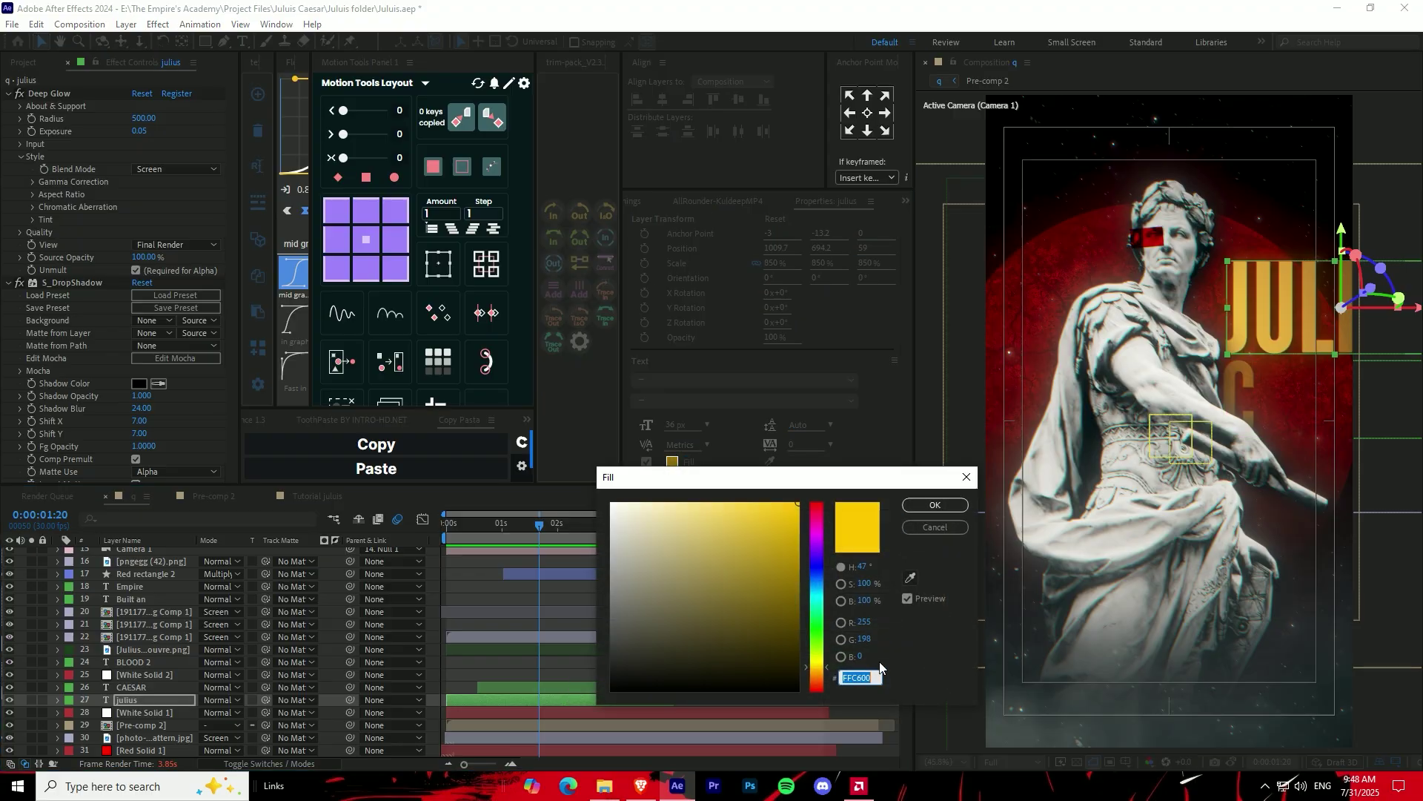
left_click(934, 528)
left_click_drag(545, 528, 377, 544)
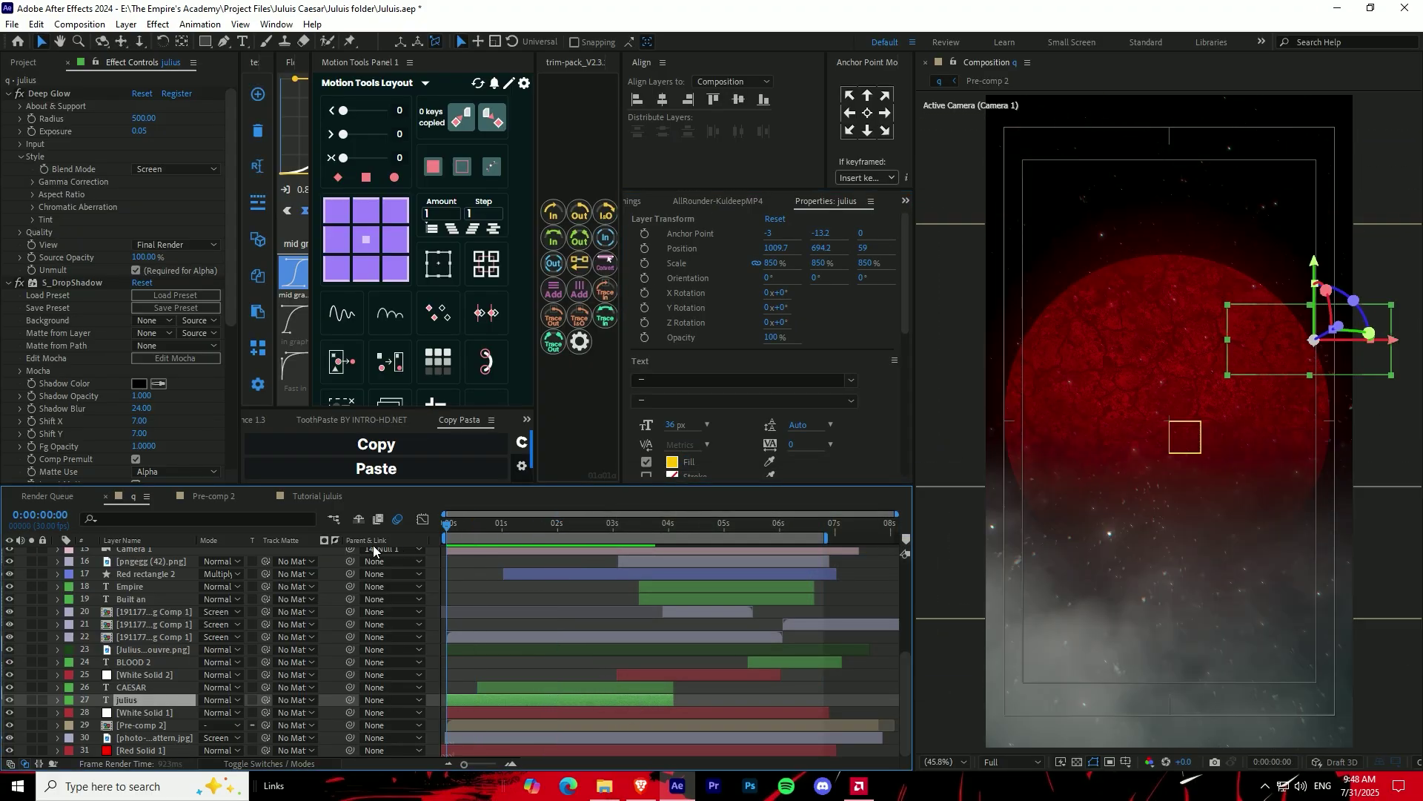
Scale the Moon ( Tutorial ) layer in Tutorial juluis to about 119% and align it to the composition's centre.
left_click(313, 496)
left_click(483, 554)
key("s")
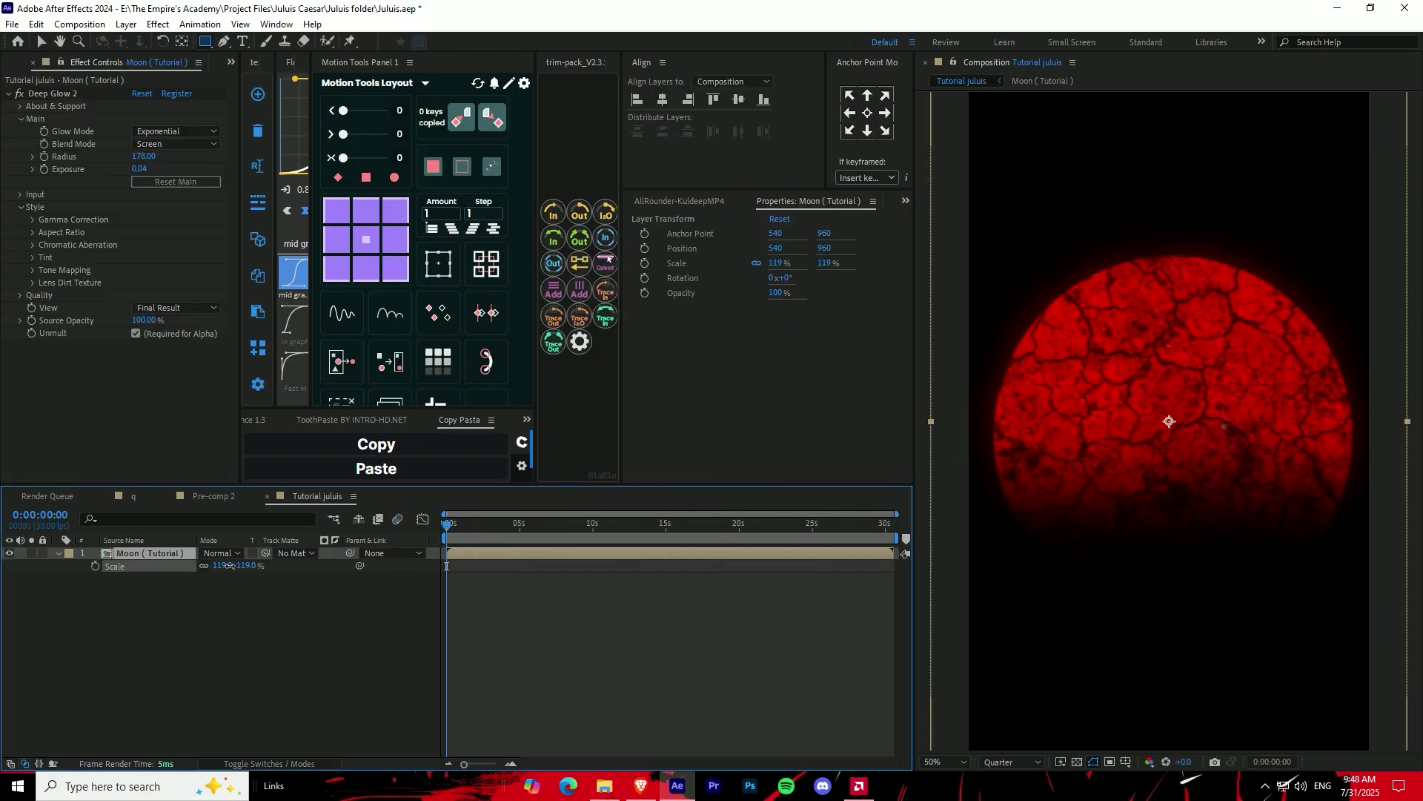
left_click_drag(235, 565, 232, 565)
left_click(867, 114)
left_click(663, 100)
left_click(738, 99)
left_click_drag(1237, 374, 1244, 377)
key("ctrl+z")
Centre the circle layer inside the Moon ( Tutorial ) composition and set the moon layer's scale to 119% in Tutorial juluis.
double_click(530, 552)
left_click(868, 113)
left_click(662, 101)
left_click(740, 100)
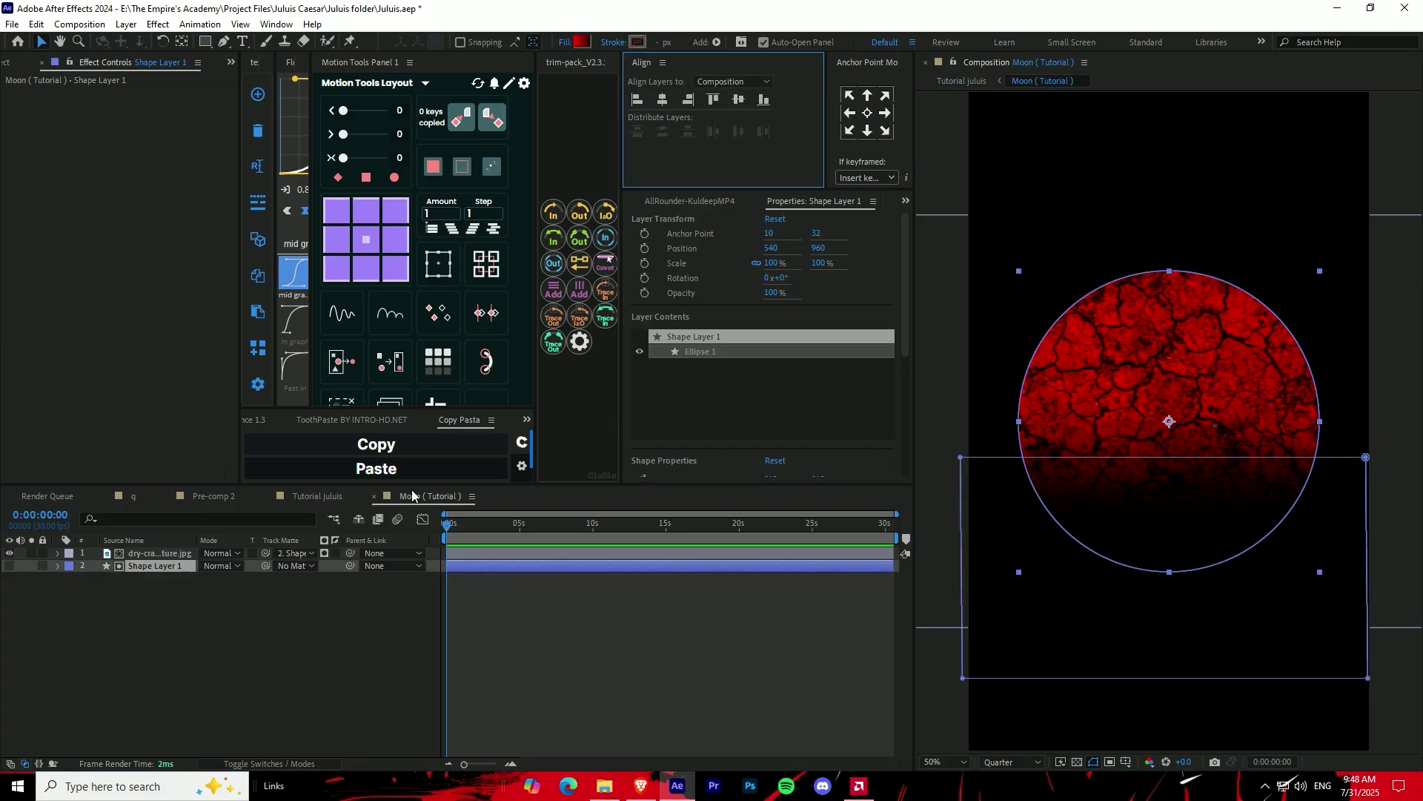
left_click(310, 497)
left_click_drag(226, 566, 221, 566)
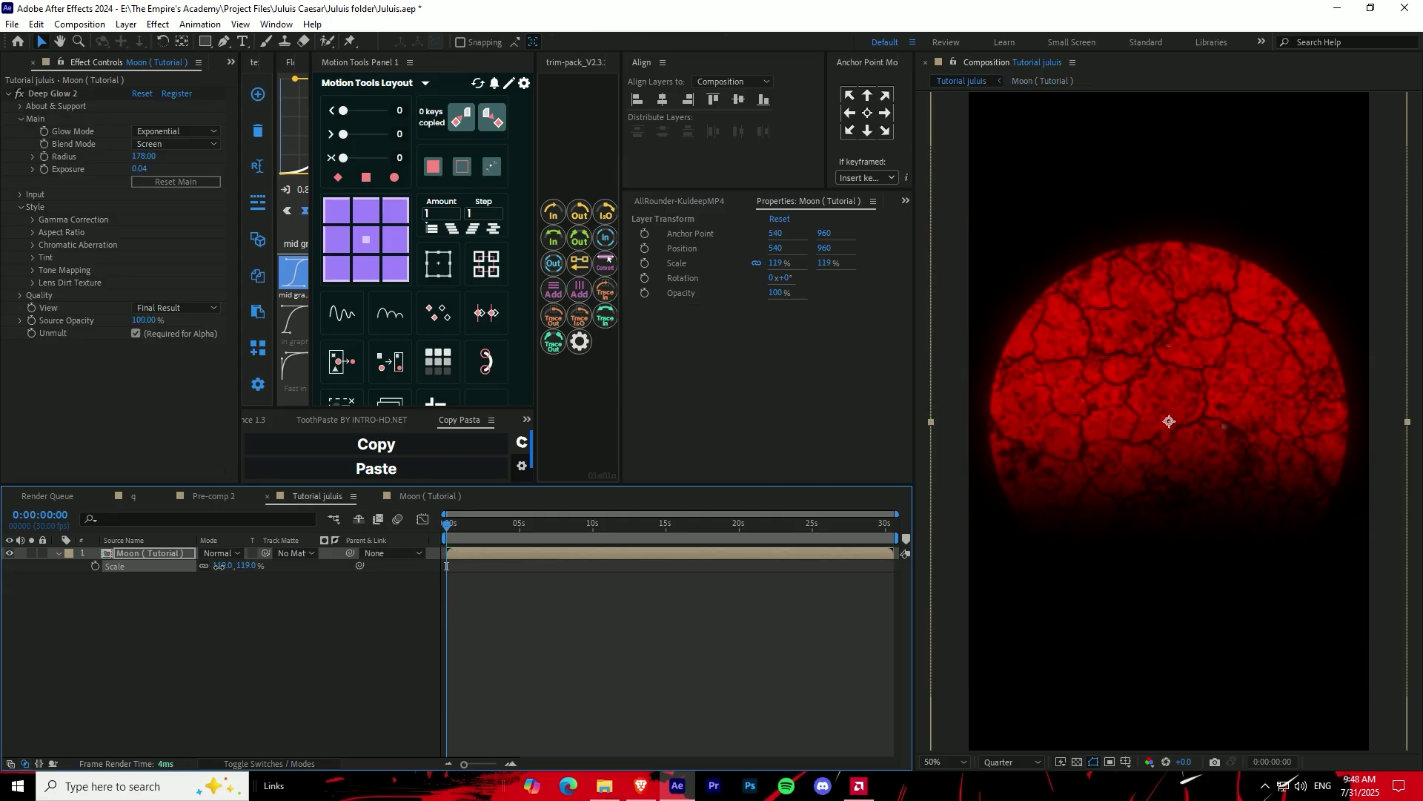
left_click(230, 63)
left_click(254, 81)
left_click(125, 161)
type("q")
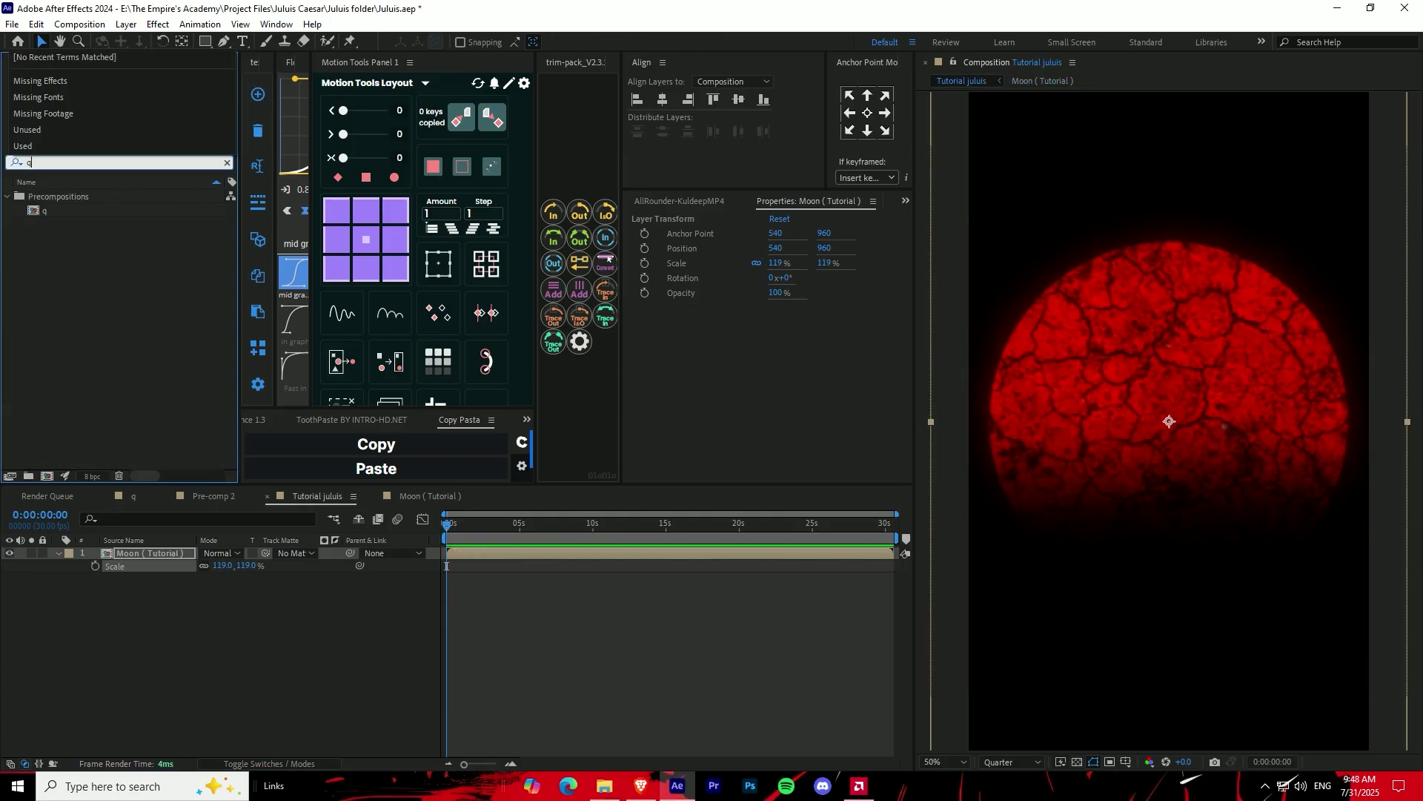
key("BackSpace")
Set the preview resolution of the Tutorial juluis composition to Full after checking composition q.
left_click(134, 496)
left_click(337, 497)
left_click(1013, 762)
left_click(1016, 676)
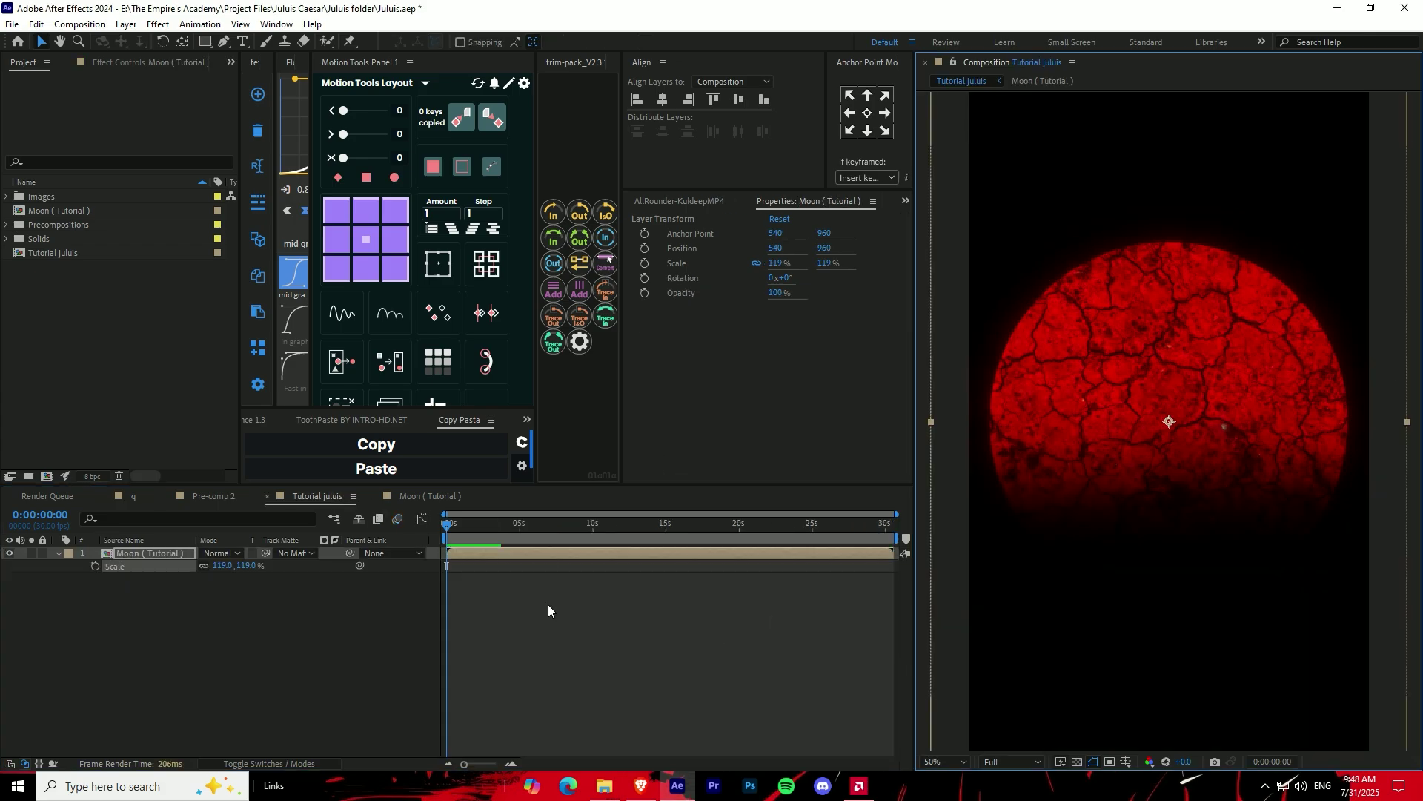
Try Deep Glow 2 on the circle layer inside Moon ( Tutorial ) with Radius 100 and Exposure 0.79.
double_click(479, 556)
left_click(167, 554)
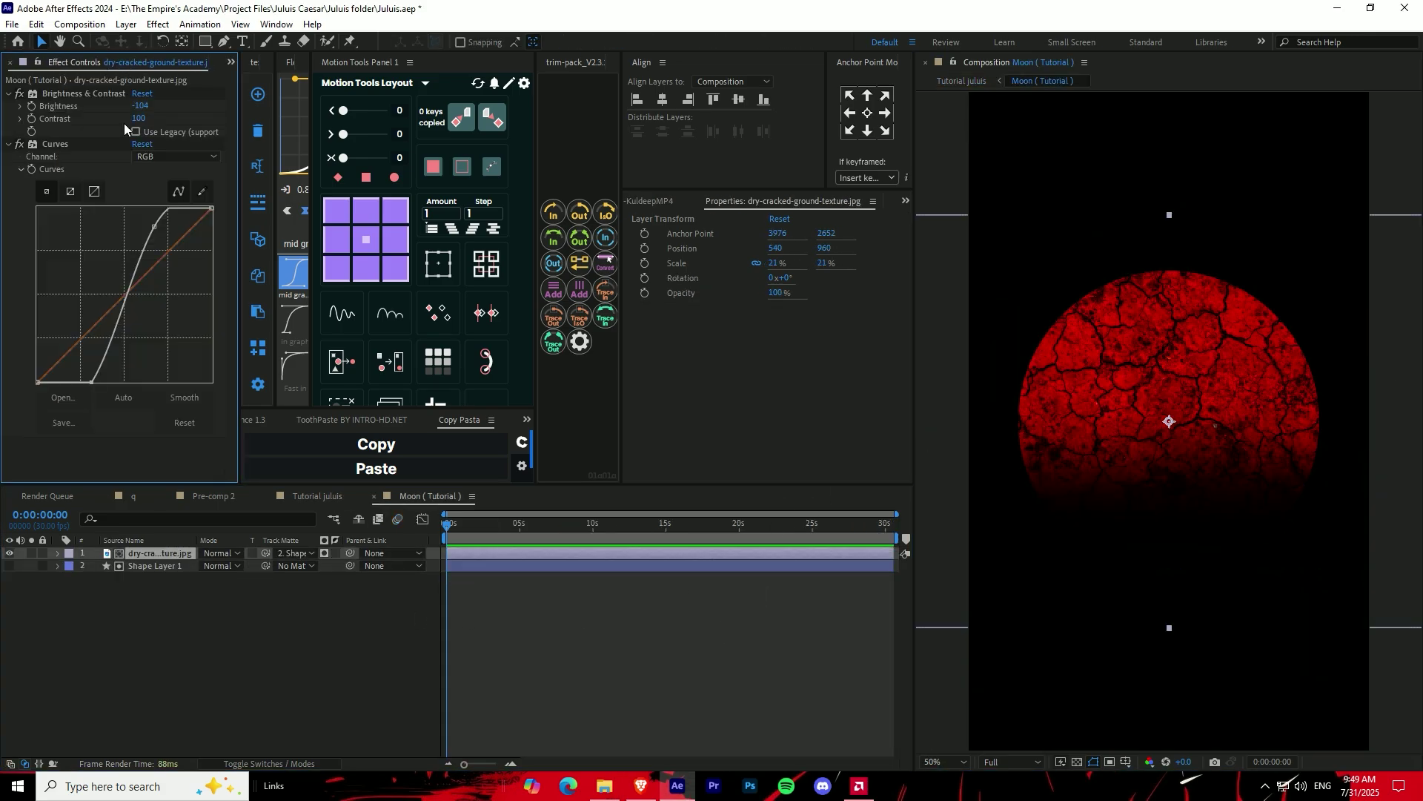
left_click(466, 565)
left_click(468, 555)
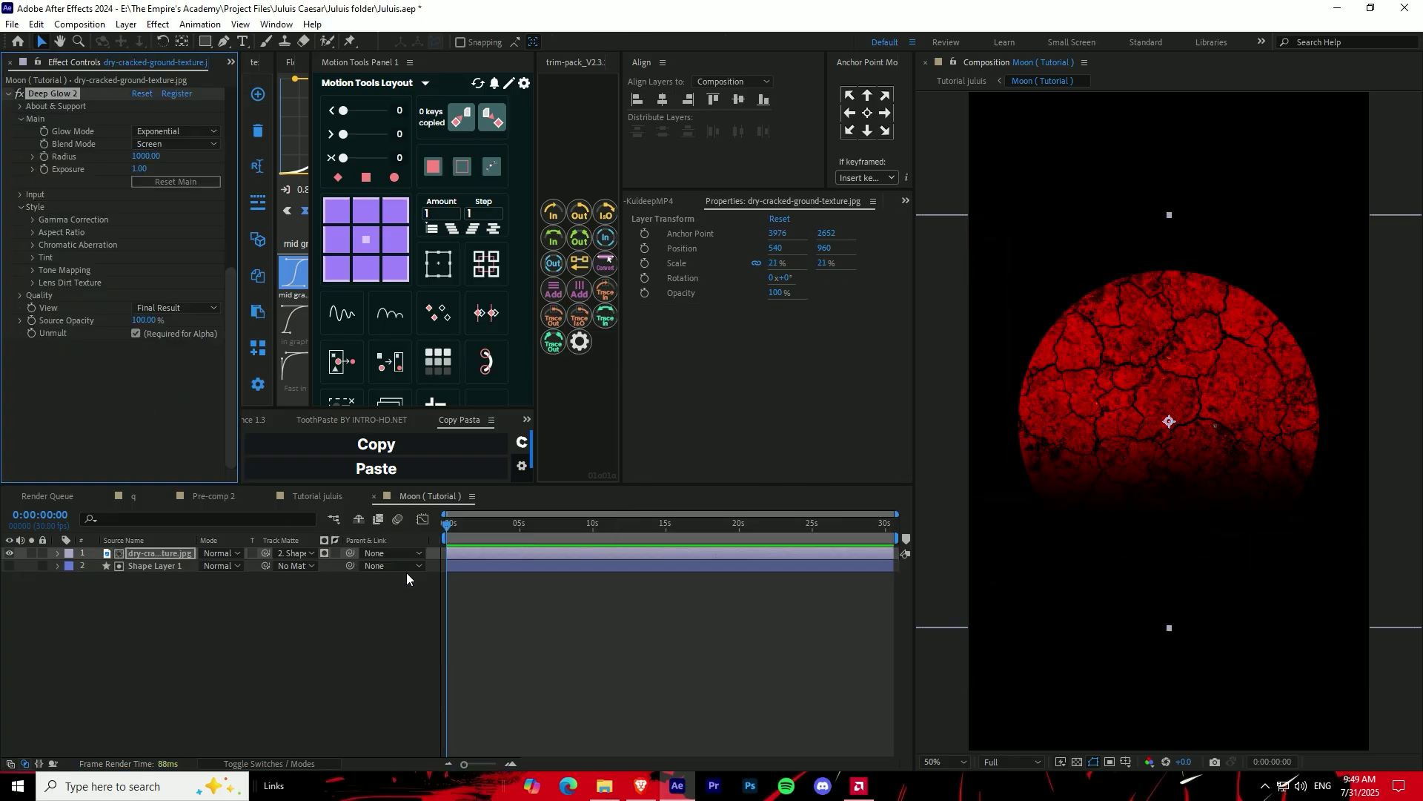
left_click(479, 567)
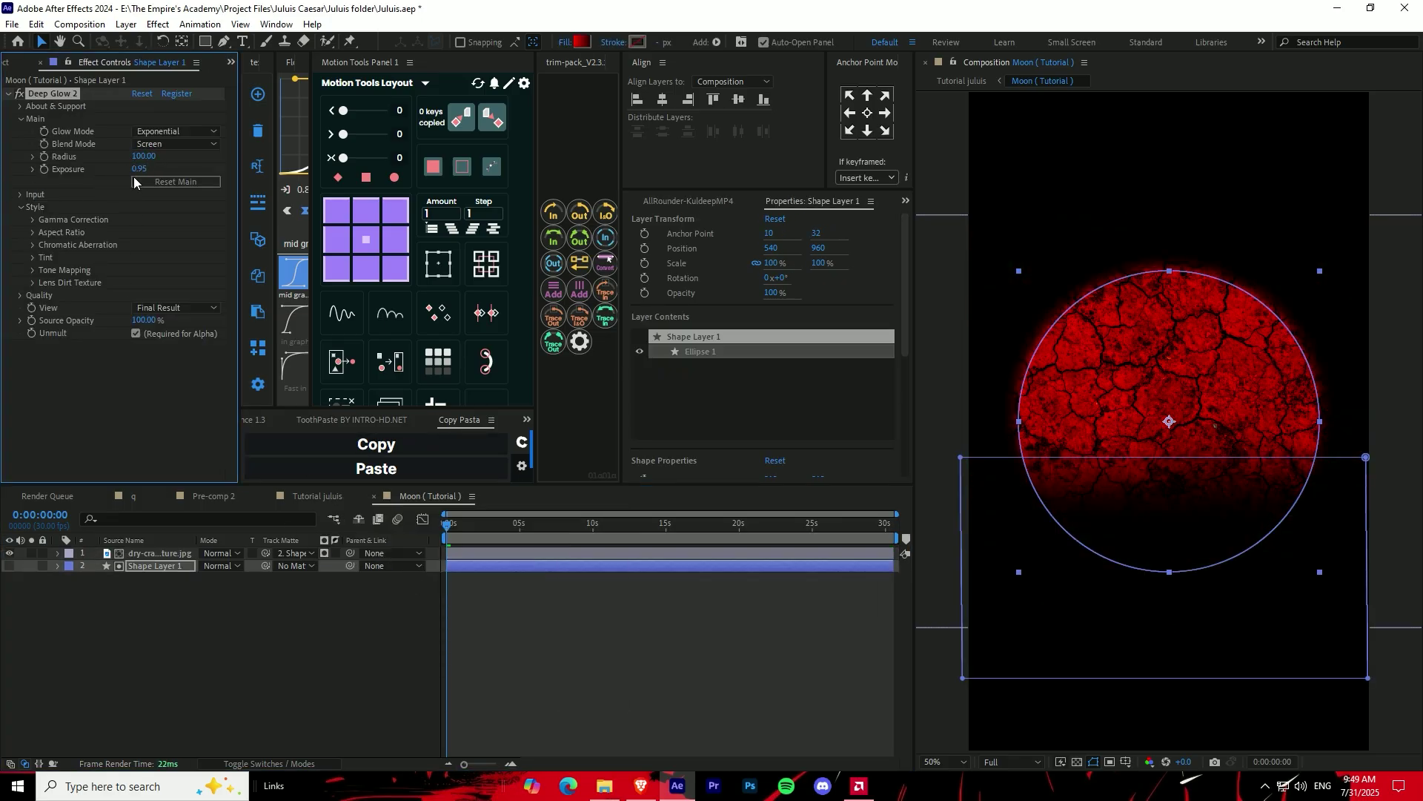
left_click(15, 587)
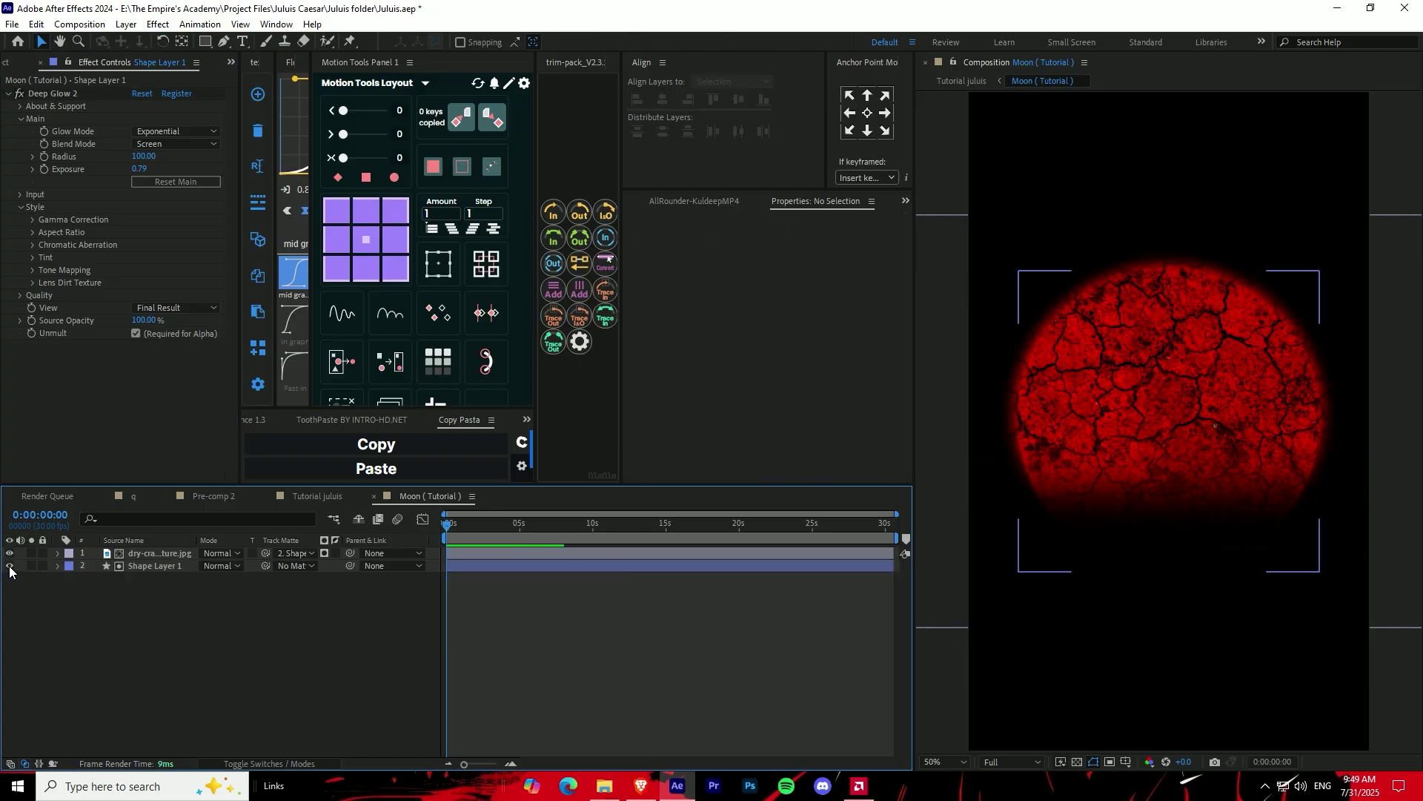
Remove the Deep Glow 2 effect from the circle layer.
left_click(55, 93)
key("Delete")
left_click(750, 736)
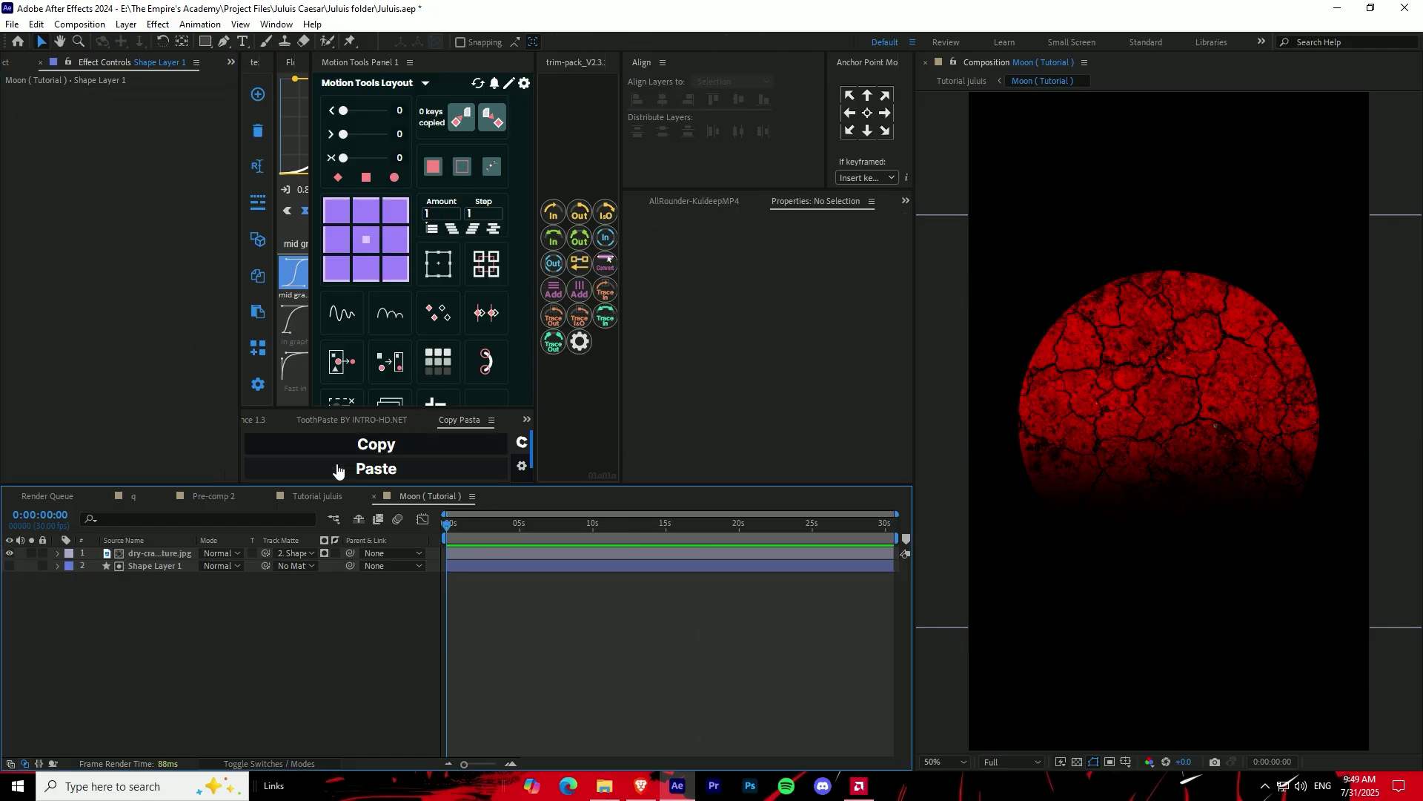
Return to the Tutorial juluis composition and close the Pre-comp 2 timeline.
left_click(317, 496)
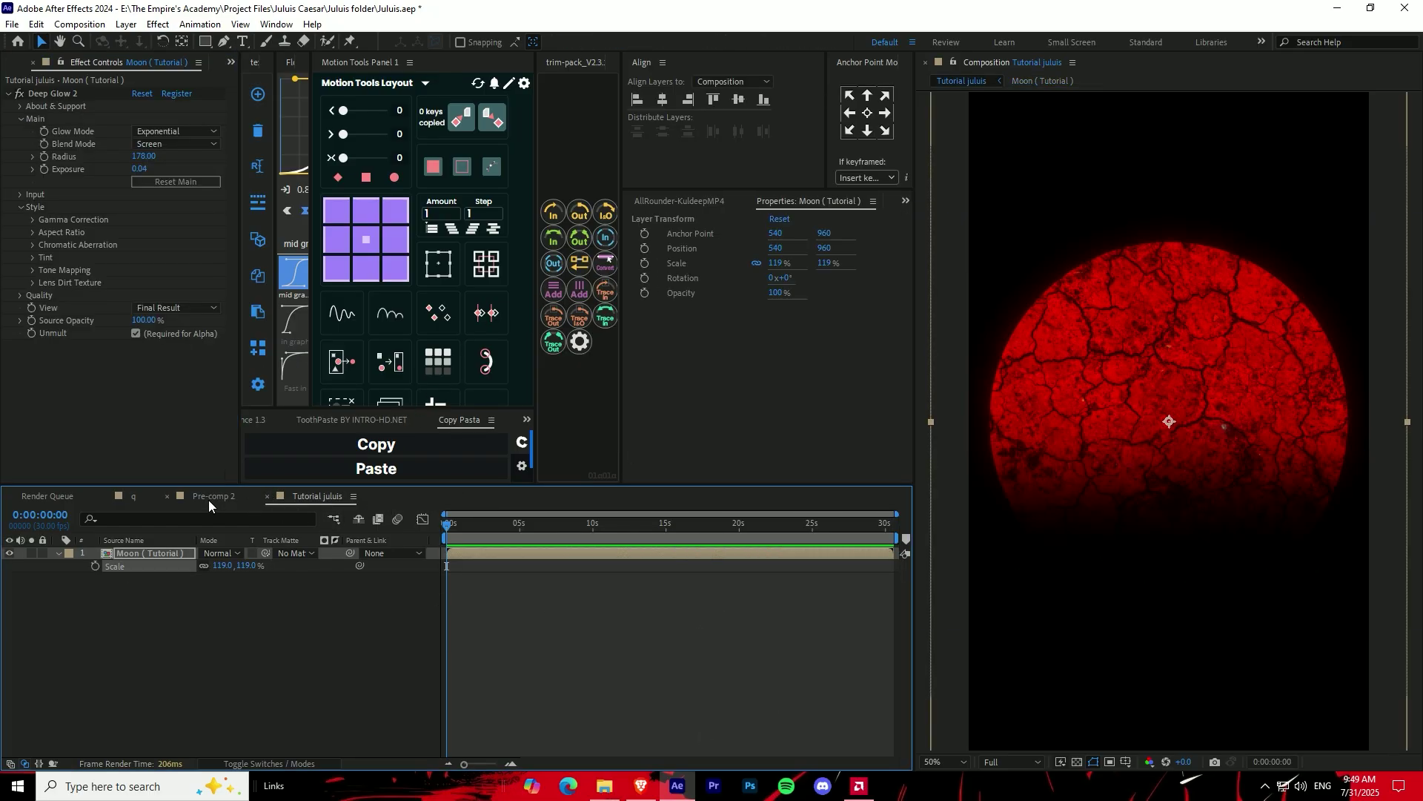
left_click(214, 496)
left_click(165, 496)
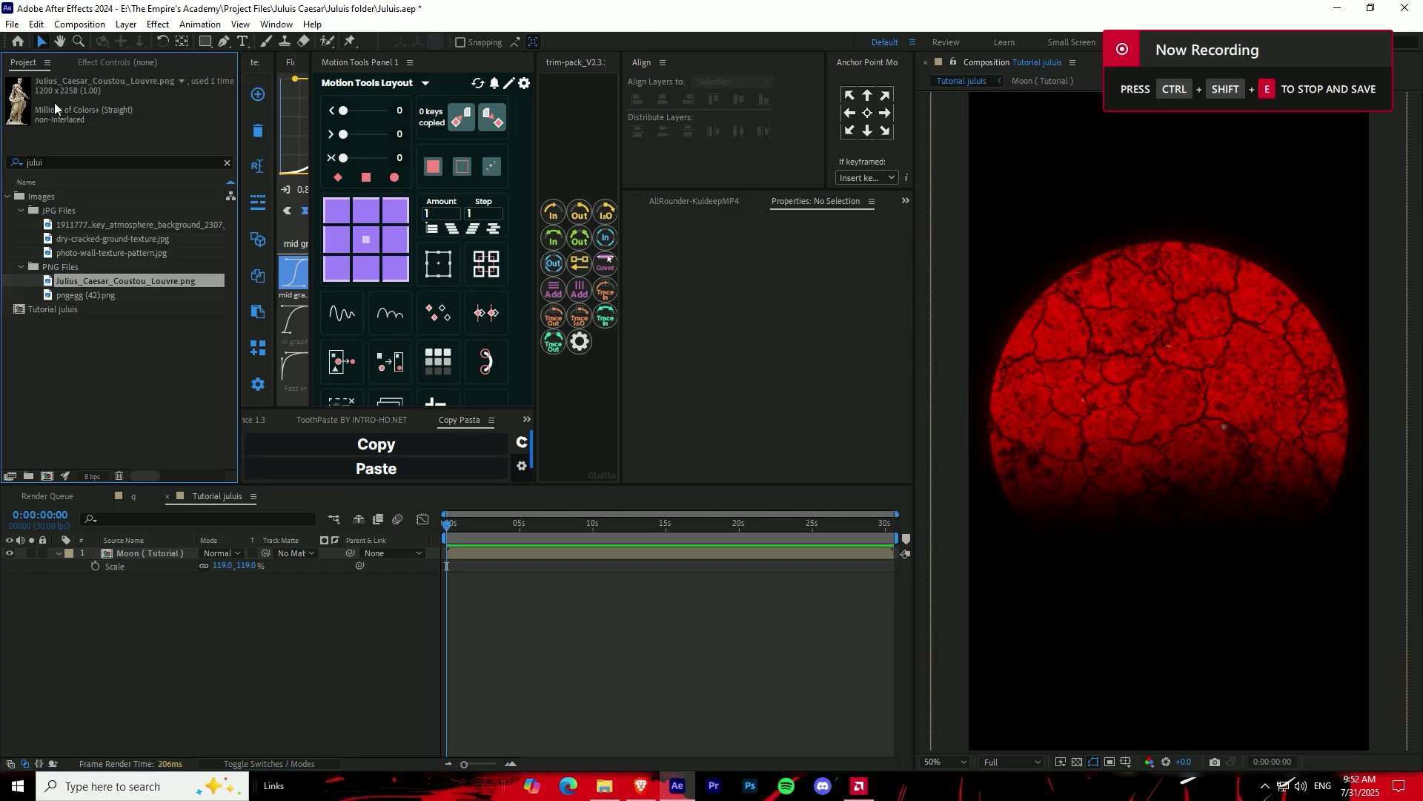
Add Julius_Caesar_Coustou_Louvre.png above the moon at position 540, 1204 and scale it to 74%.
left_click_drag(86, 283, 490, 564)
key("s")
left_click_drag(254, 566, 236, 565)
Apply Curves to the statue and shape an S-curve that darkens the shadows and keeps the highlights bright.
key("ctrl+space")
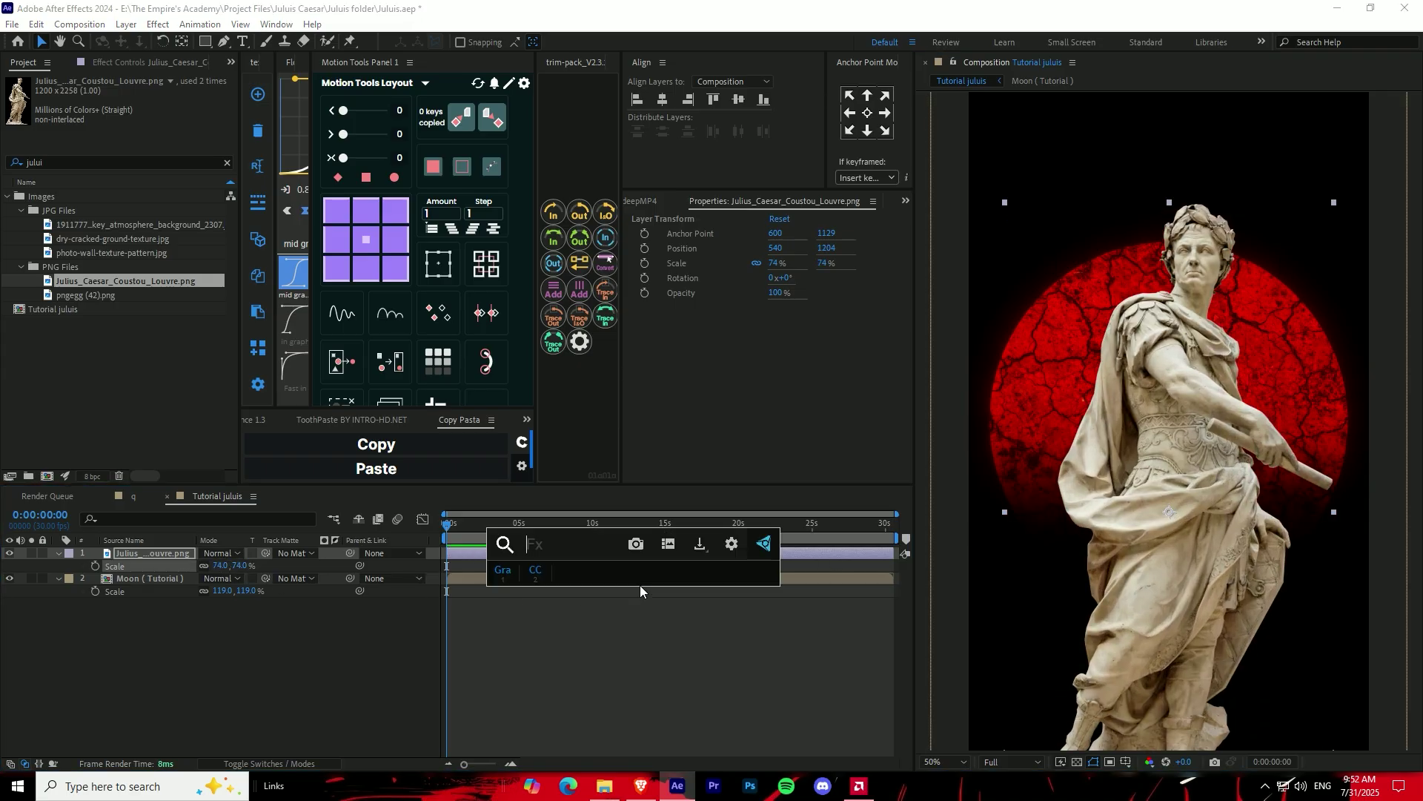
type("cur")
key("Return")
left_click_drag(78, 288, 106, 298)
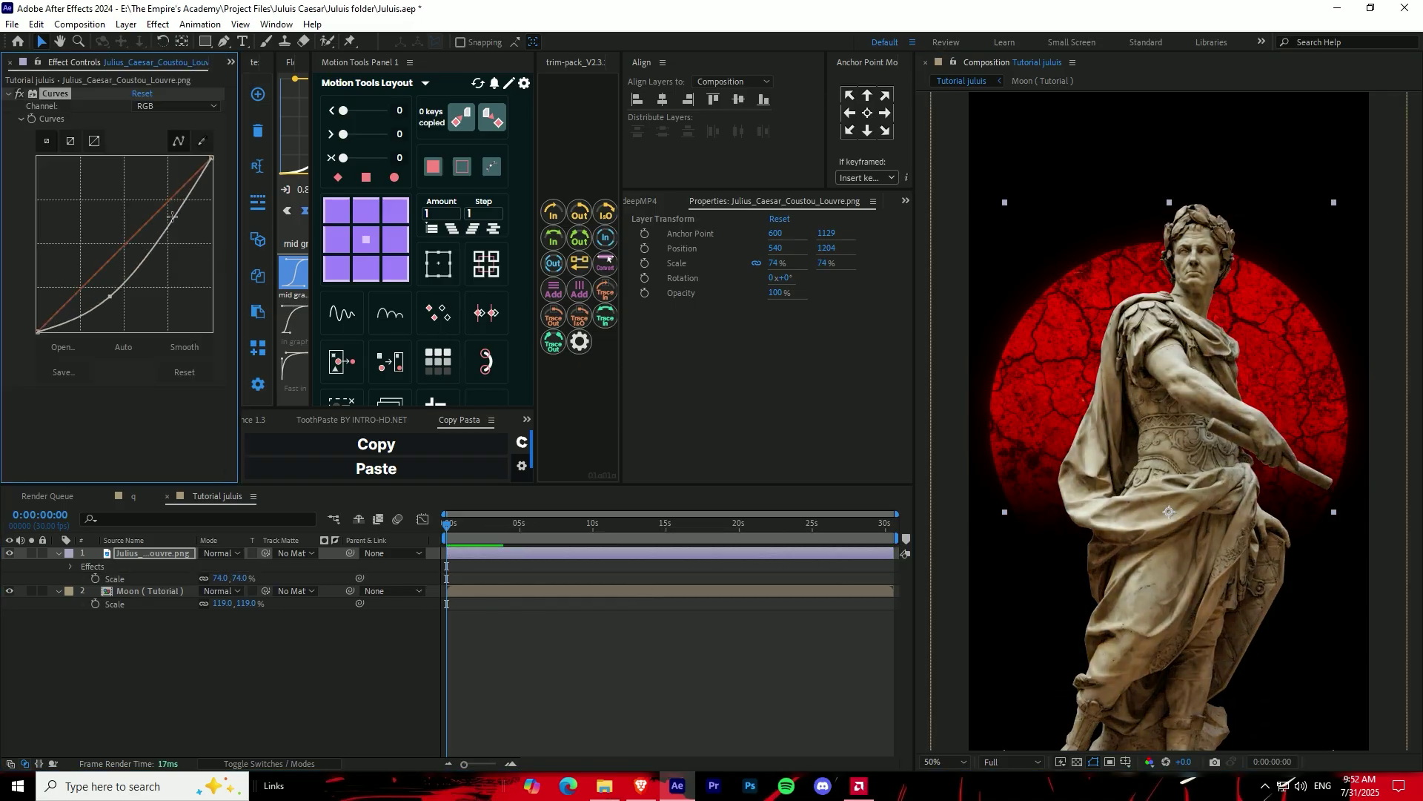
left_click_drag(172, 216, 164, 215)
Apply the Tint effect to the statue to make it black and white.
key("ctrl+space")
type("tint")
key("Return")
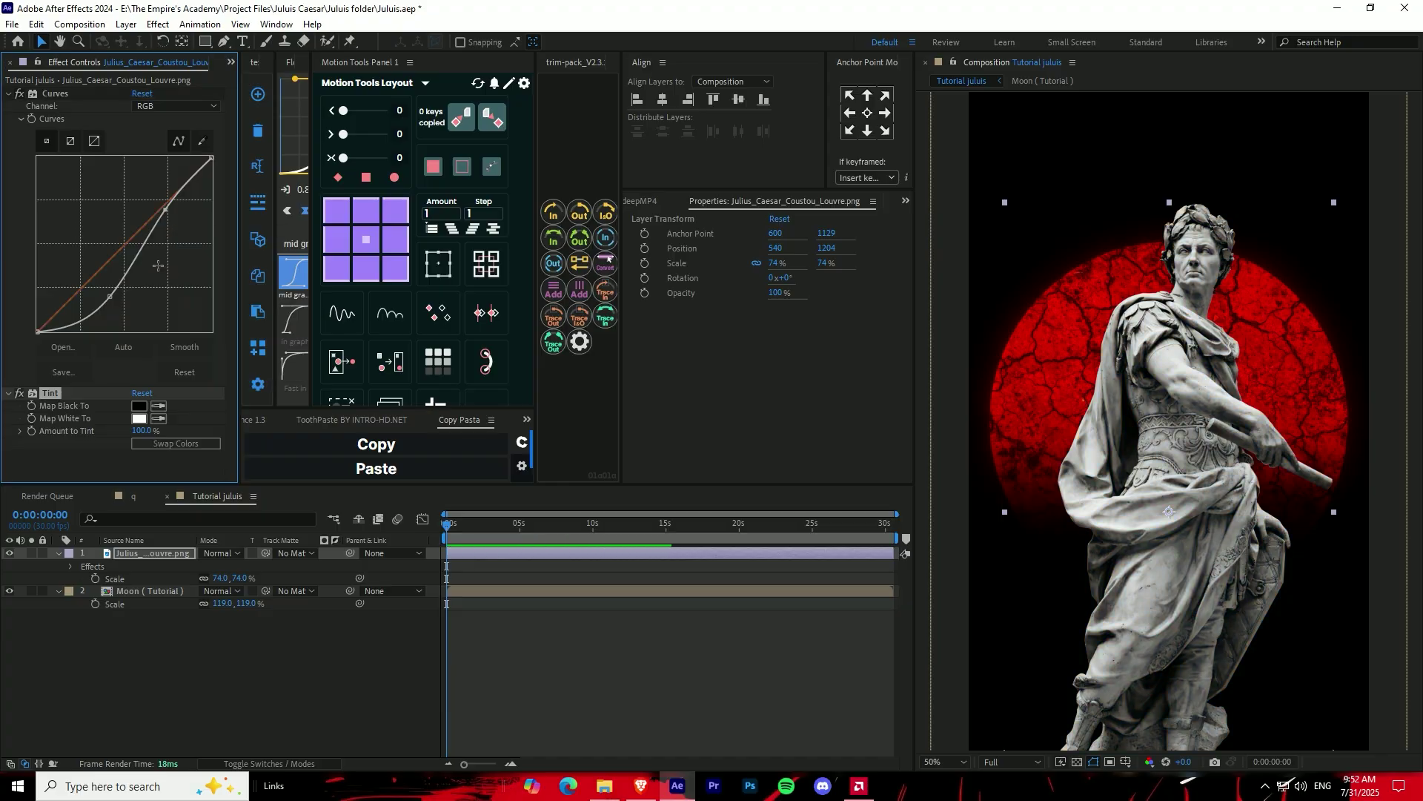
Apply Shadow Studio 2 to the statue with Softness 500 and Opacity End 13%.
key("ctrl+space")
type("shadow studio")
key("Return")
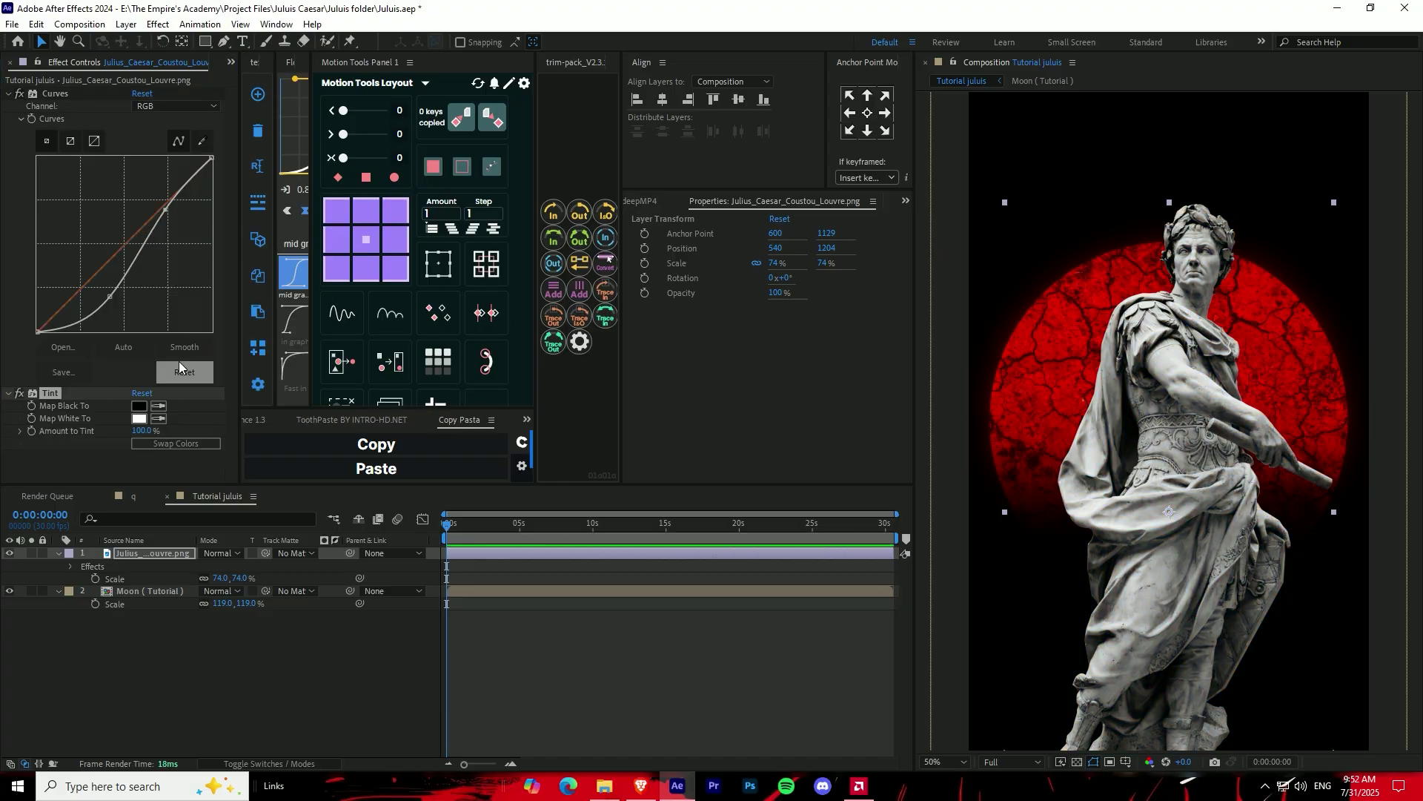
left_click(188, 293)
left_click_drag(156, 237, 46, 248)
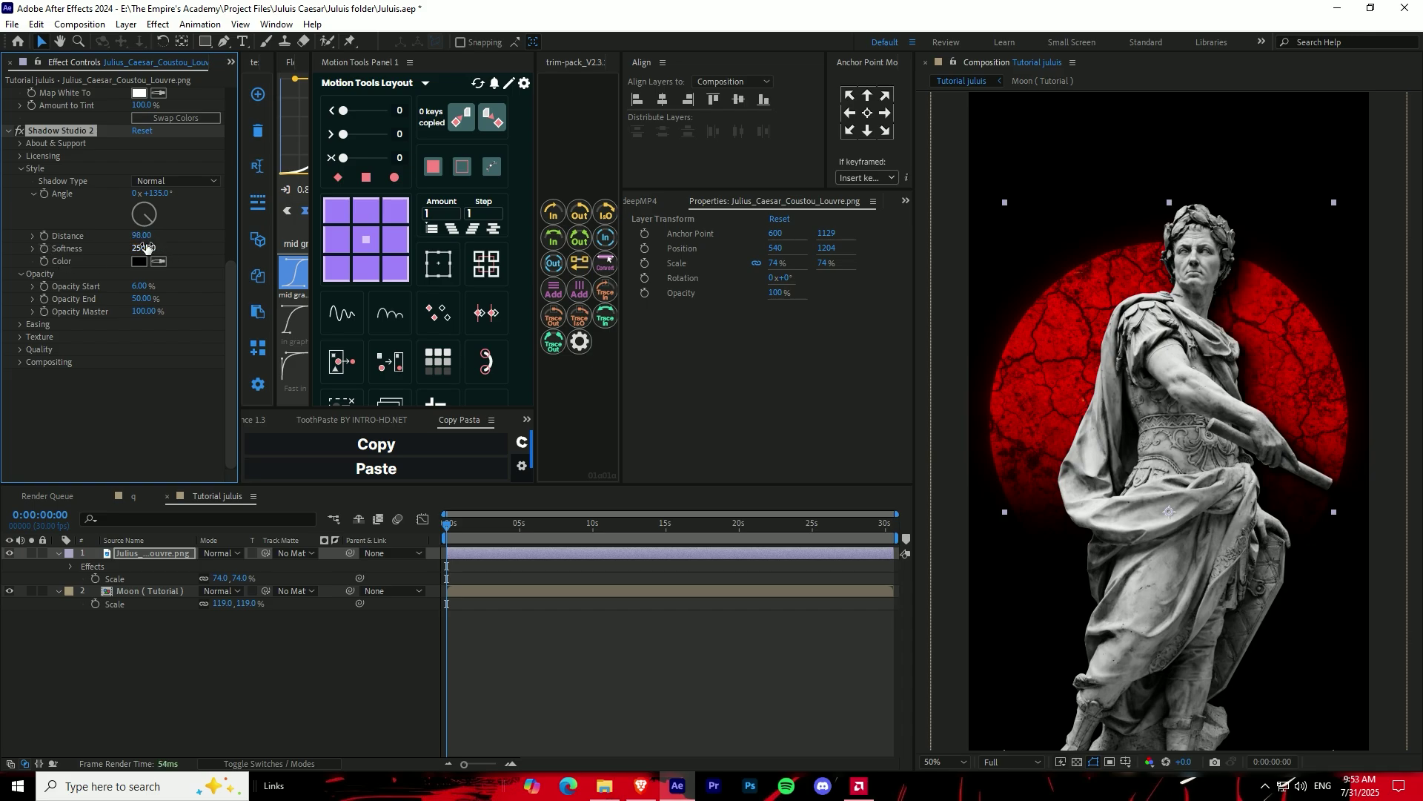
left_click_drag(384, 278, 415, 278)
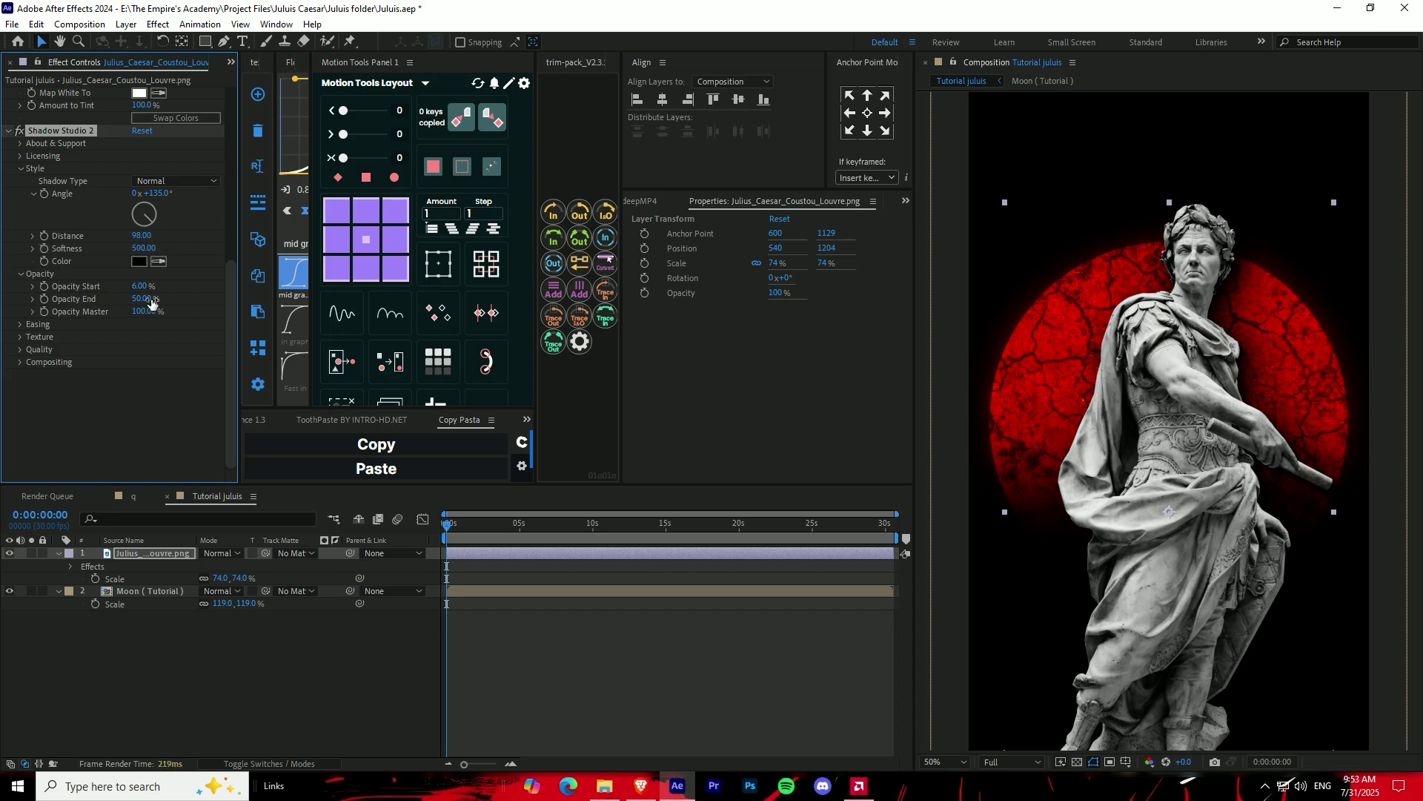
left_click_drag(113, 305, 112, 308)
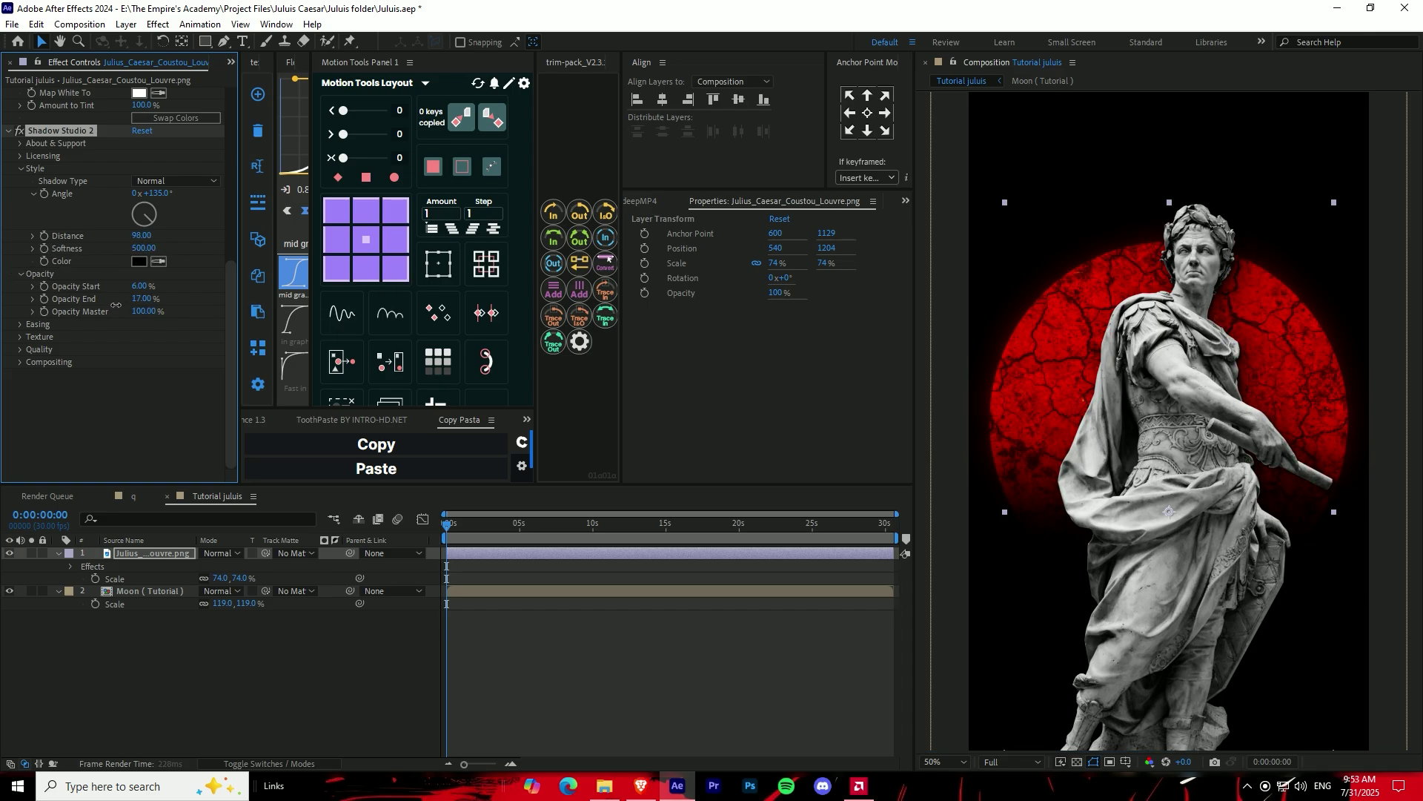
Apply Deep Glow to the statue and set its Exposure to 0.05.
key("ctrl+space")
type("d")
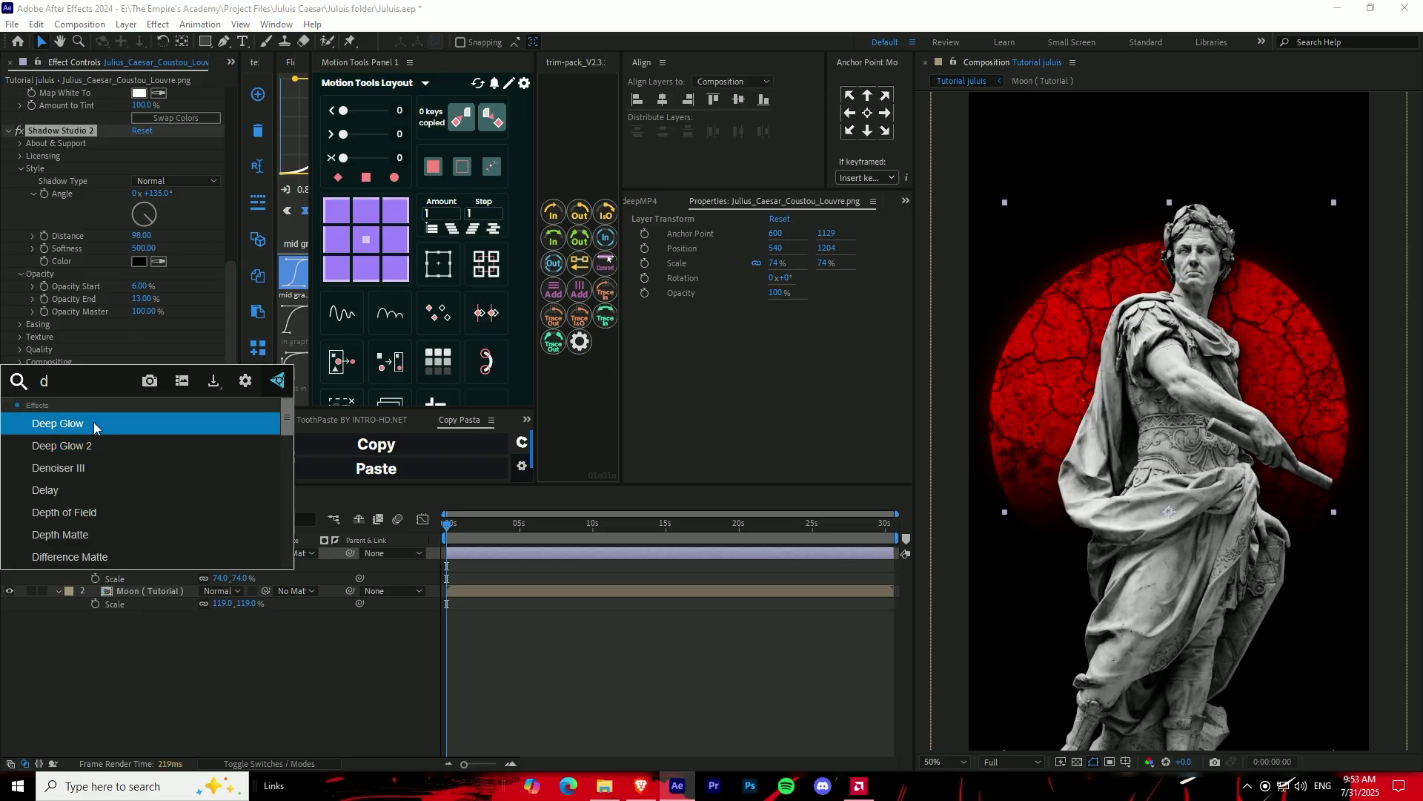
left_click(95, 425)
left_click_drag(144, 143, 101, 151)
left_click(475, 694)
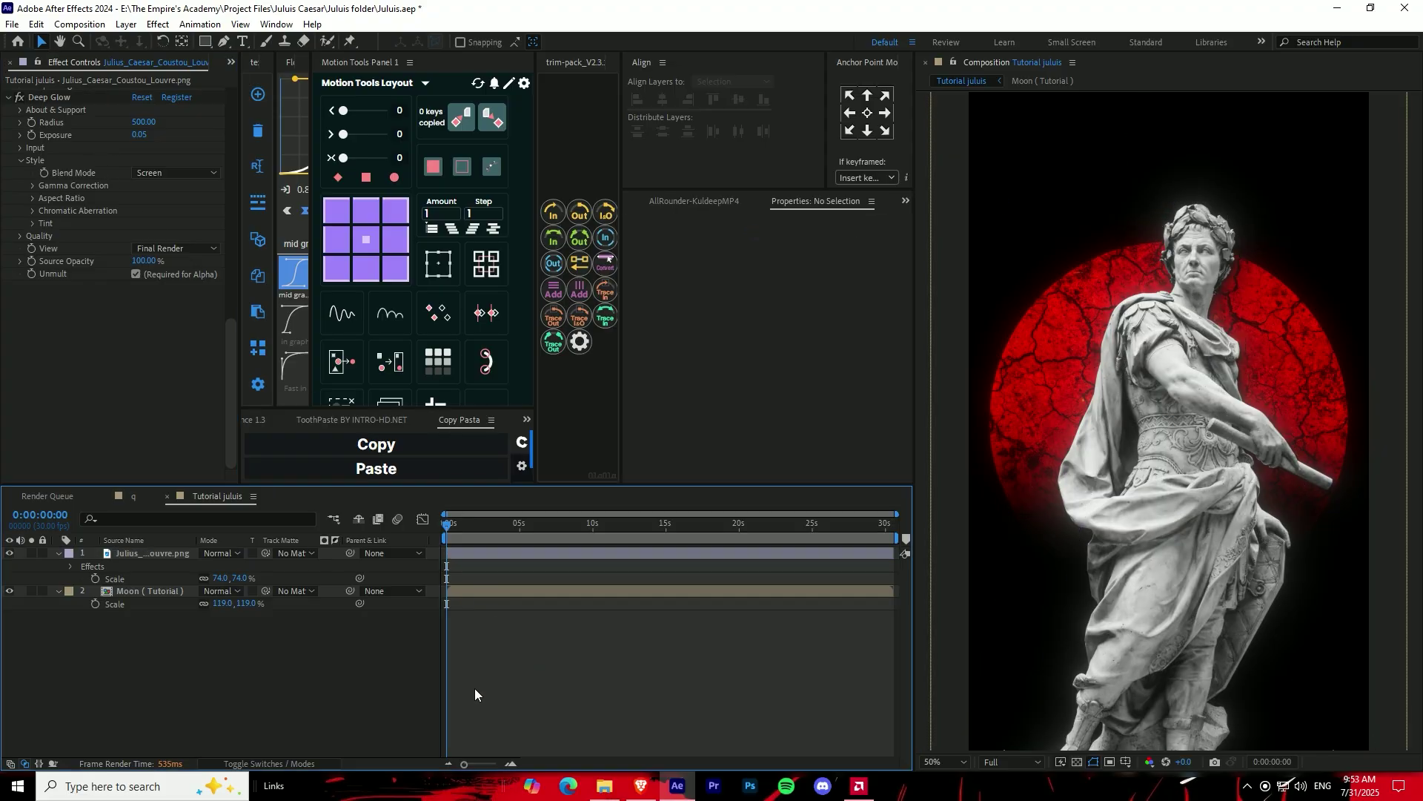
Keyframe the statue's Position to rise from 540, 2838 at the start to 540, 1204.
left_click(495, 555)
key("p")
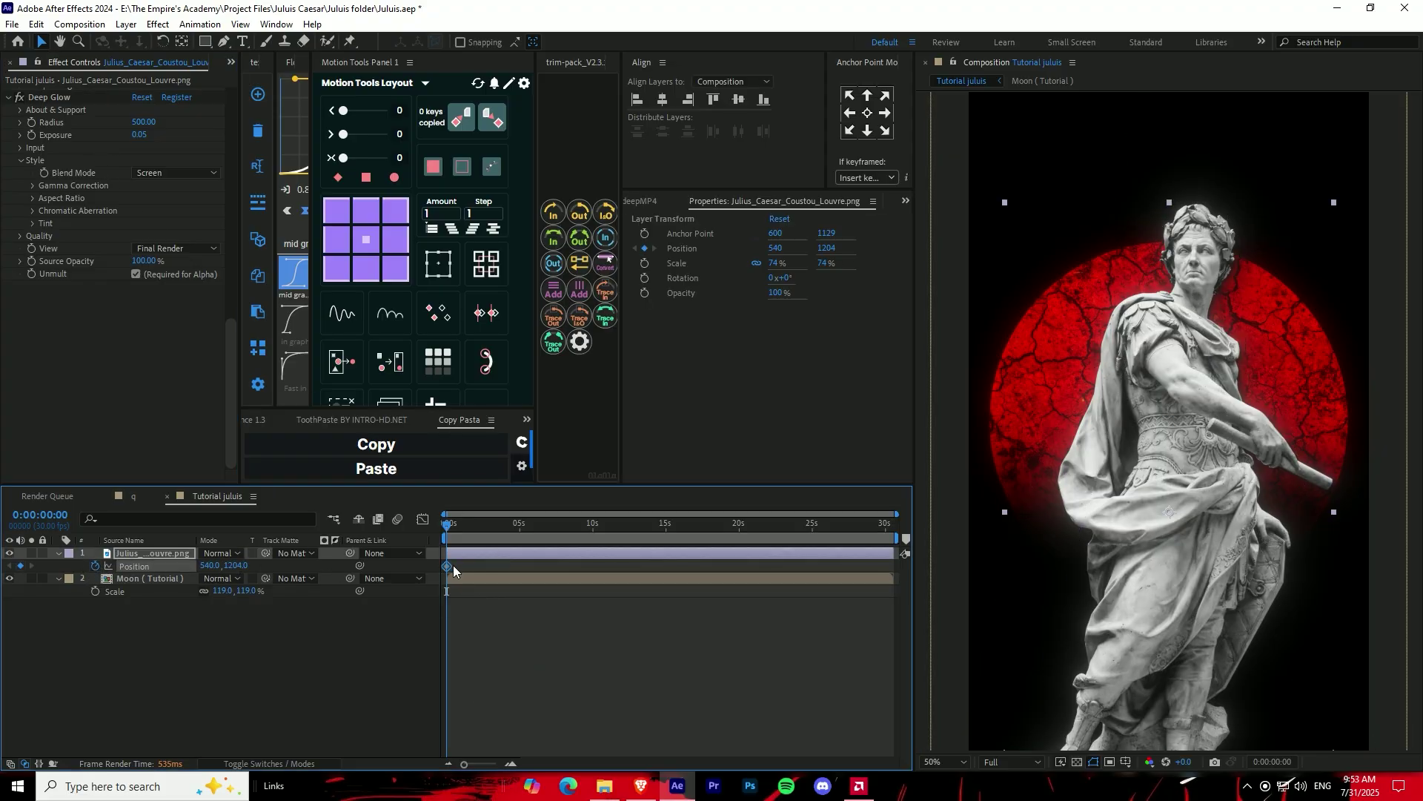
left_click_drag(289, 567, 1084, 656)
scroll(1084, 656, "down", 2)
left_click_drag(234, 564, 313, 557)
Apply the fast enter easing curve to both of the statue's Position keyframes.
mouse_move(435, 548)
left_mouse_down()
mouse_move(458, 553)
mouse_move(442, 563)
left_mouse_up()
left_click_drag(310, 334, 367, 330)
left_click(334, 275)
left_click(354, 214)
left_click(521, 678)
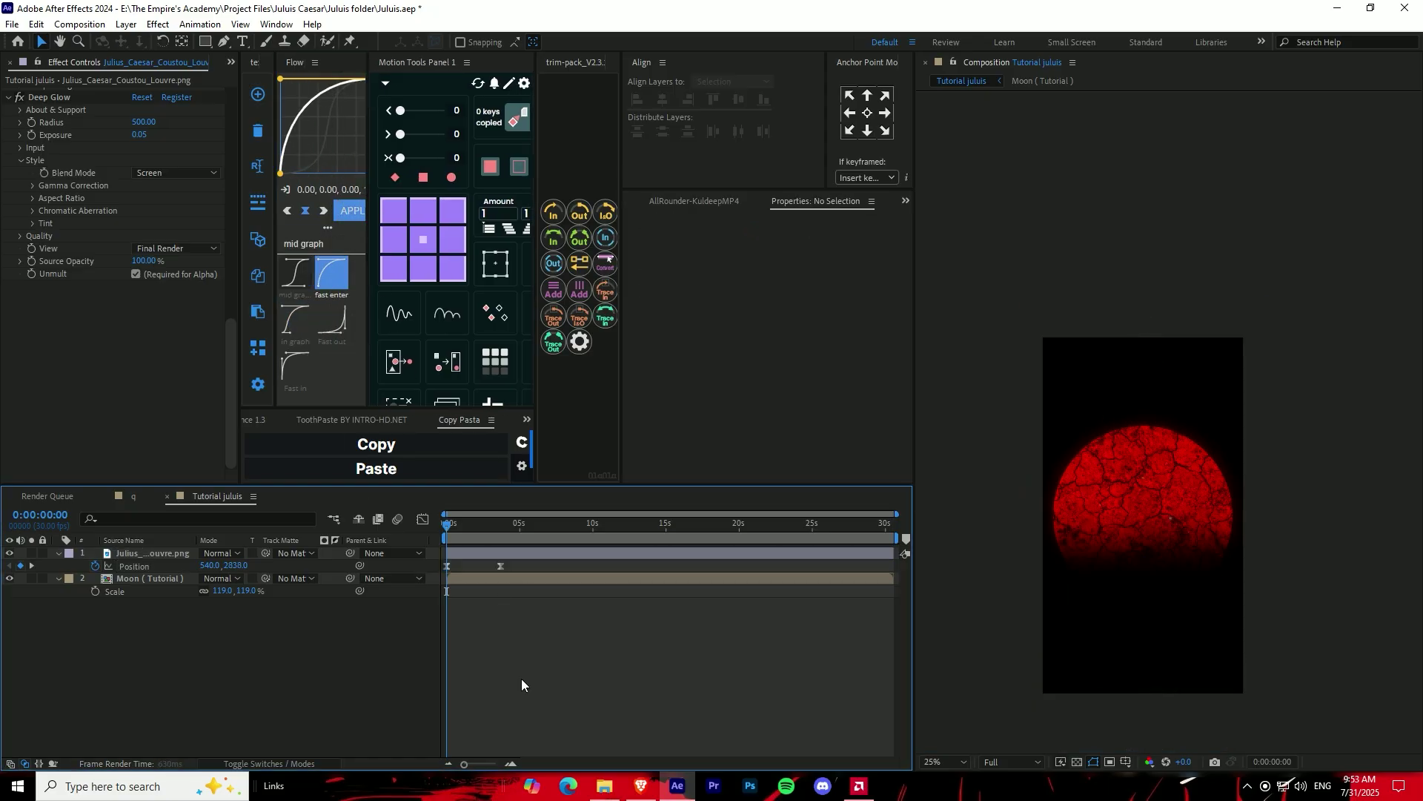
Lower the preview resolution to Quarter and play back the statue's rise.
left_click(1023, 760)
left_click(1020, 725)
key("space")
left_click(501, 565)
key("space")
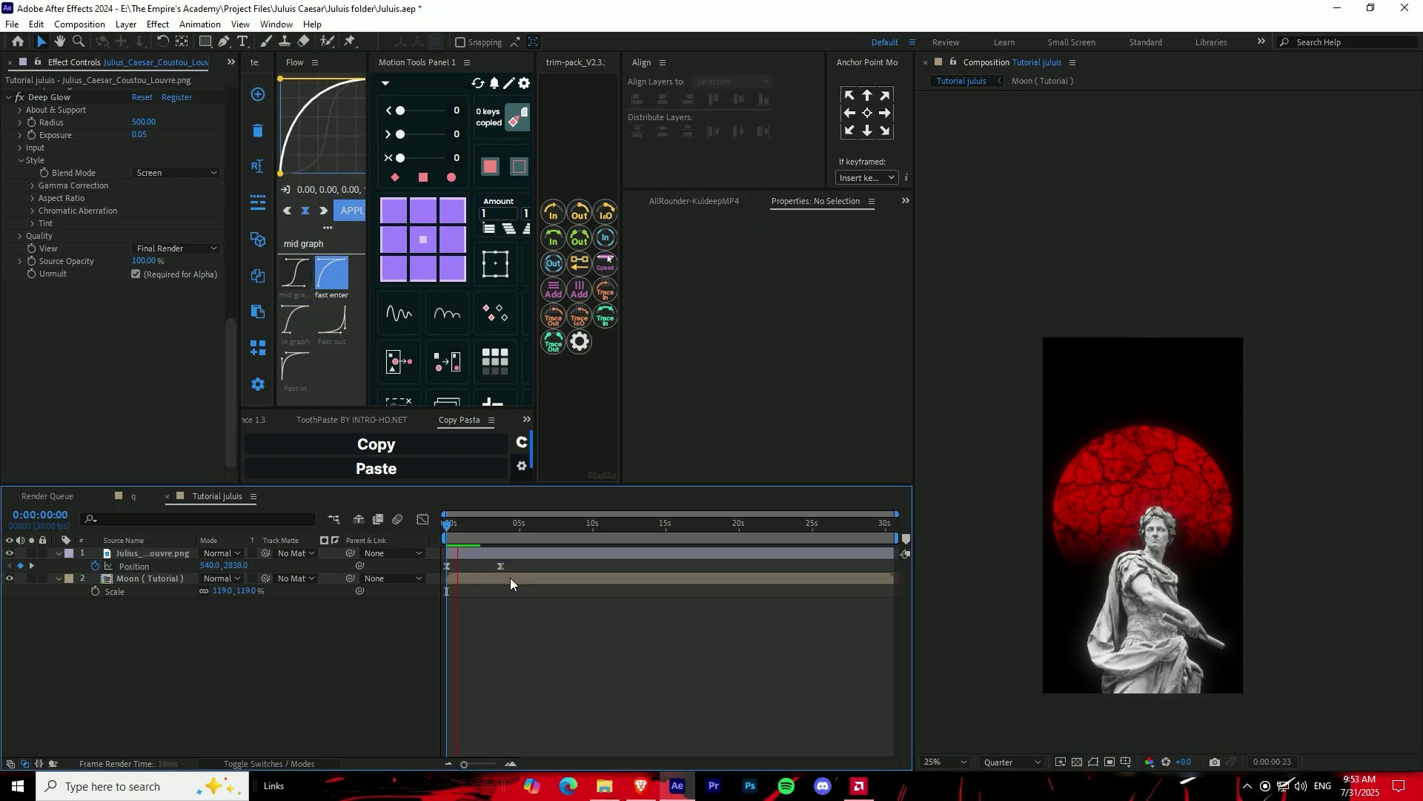
Move the statue's ending Position keyframe earlier to about 1.5 seconds and preview the faster rise.
left_click(452, 524)
left_click_drag(501, 566, 468, 567)
key("space")
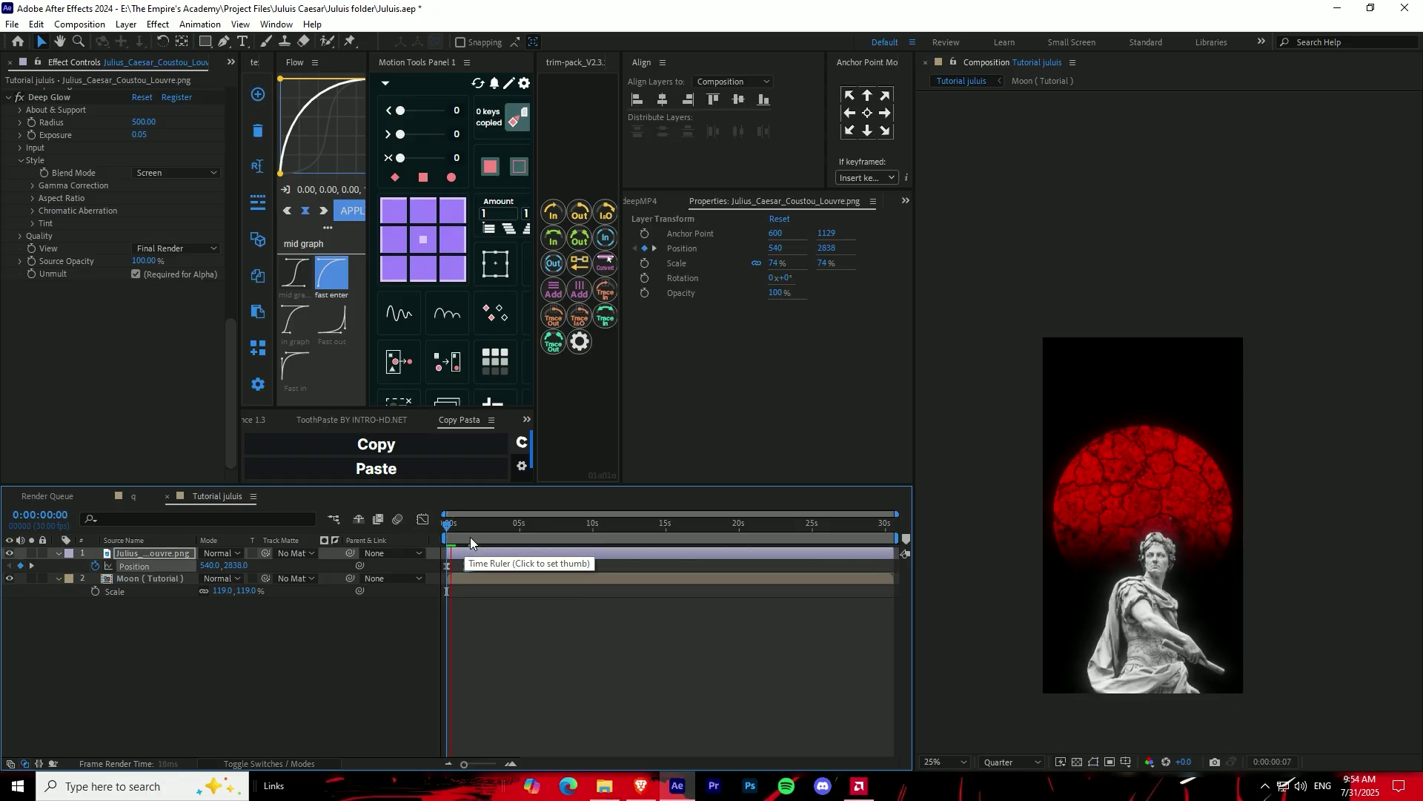
left_click(946, 763)
left_click(957, 498)
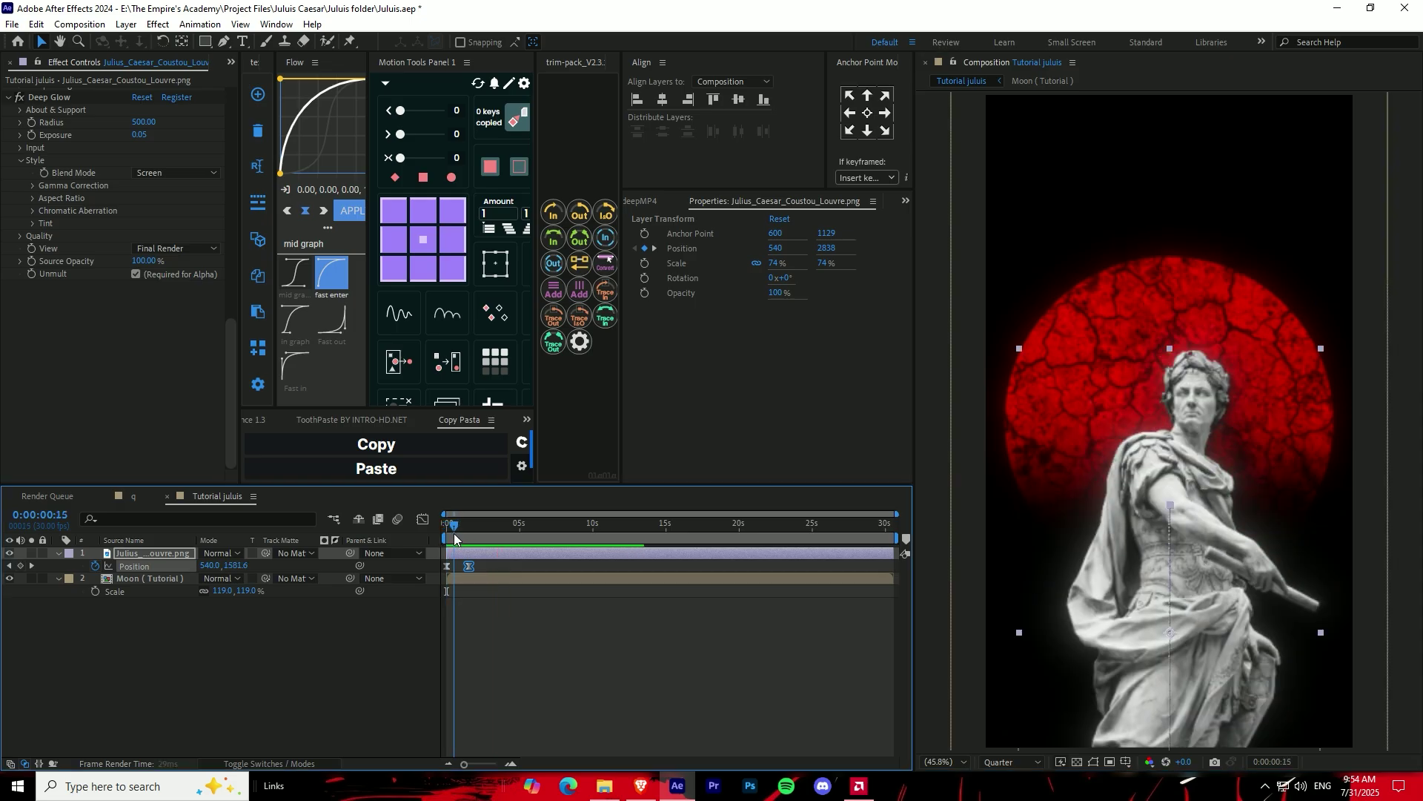
Add the 19117773_smokey_atmosphere_background_2307.jpg Comp 1 precomp above the statue and scale it to 44%.
key("alt+Tab")
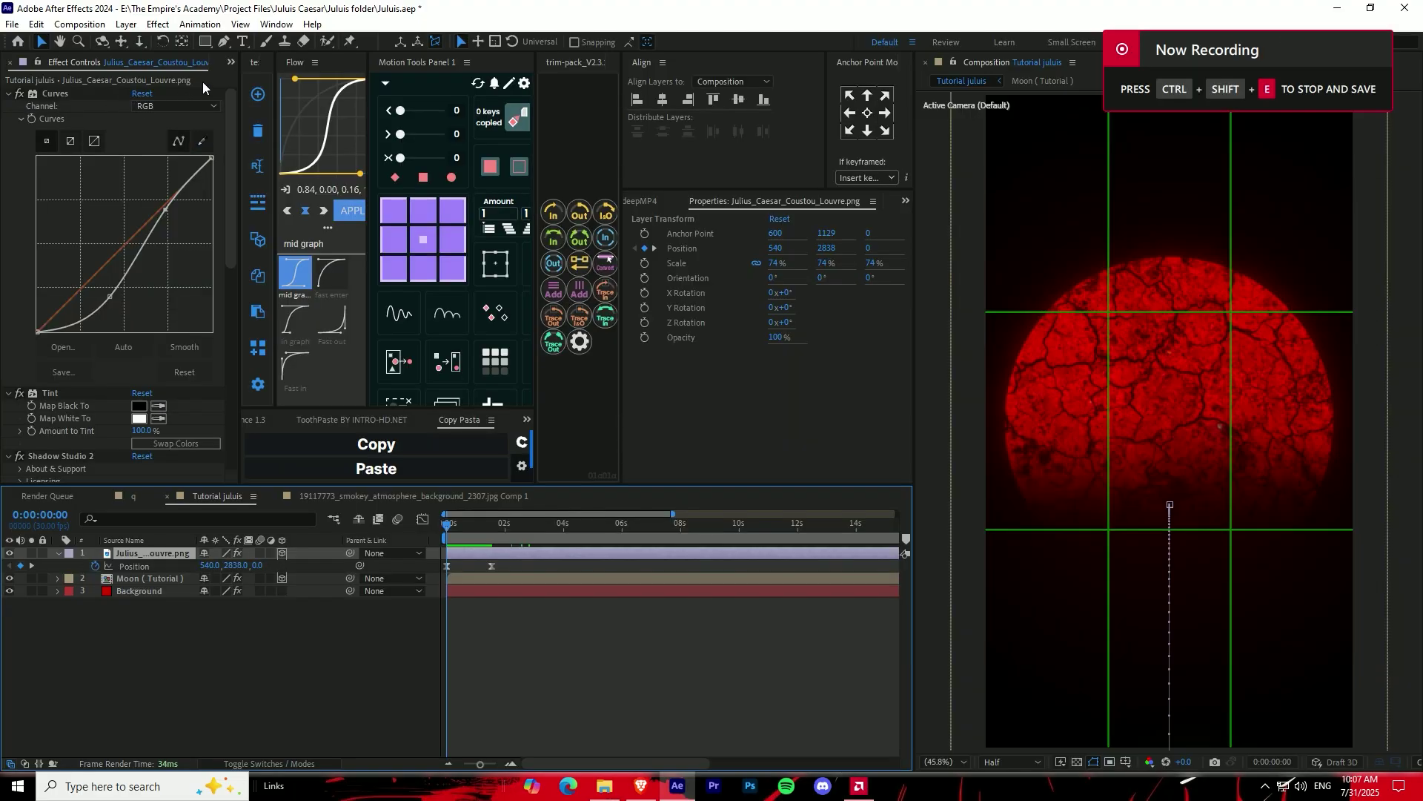
left_click(101, 258)
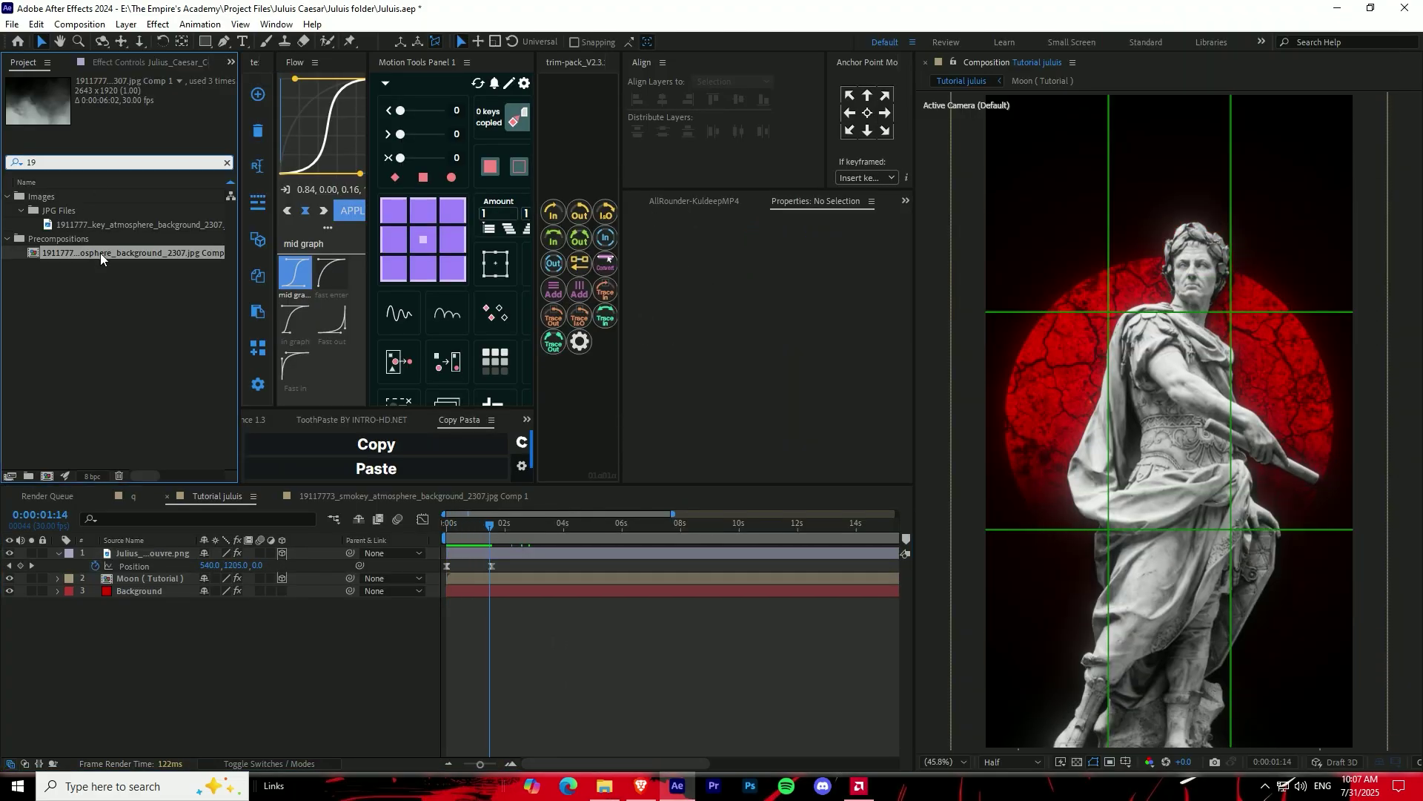
left_click_drag(101, 254, 486, 552)
key("s")
left_click_drag(254, 566, 220, 565)
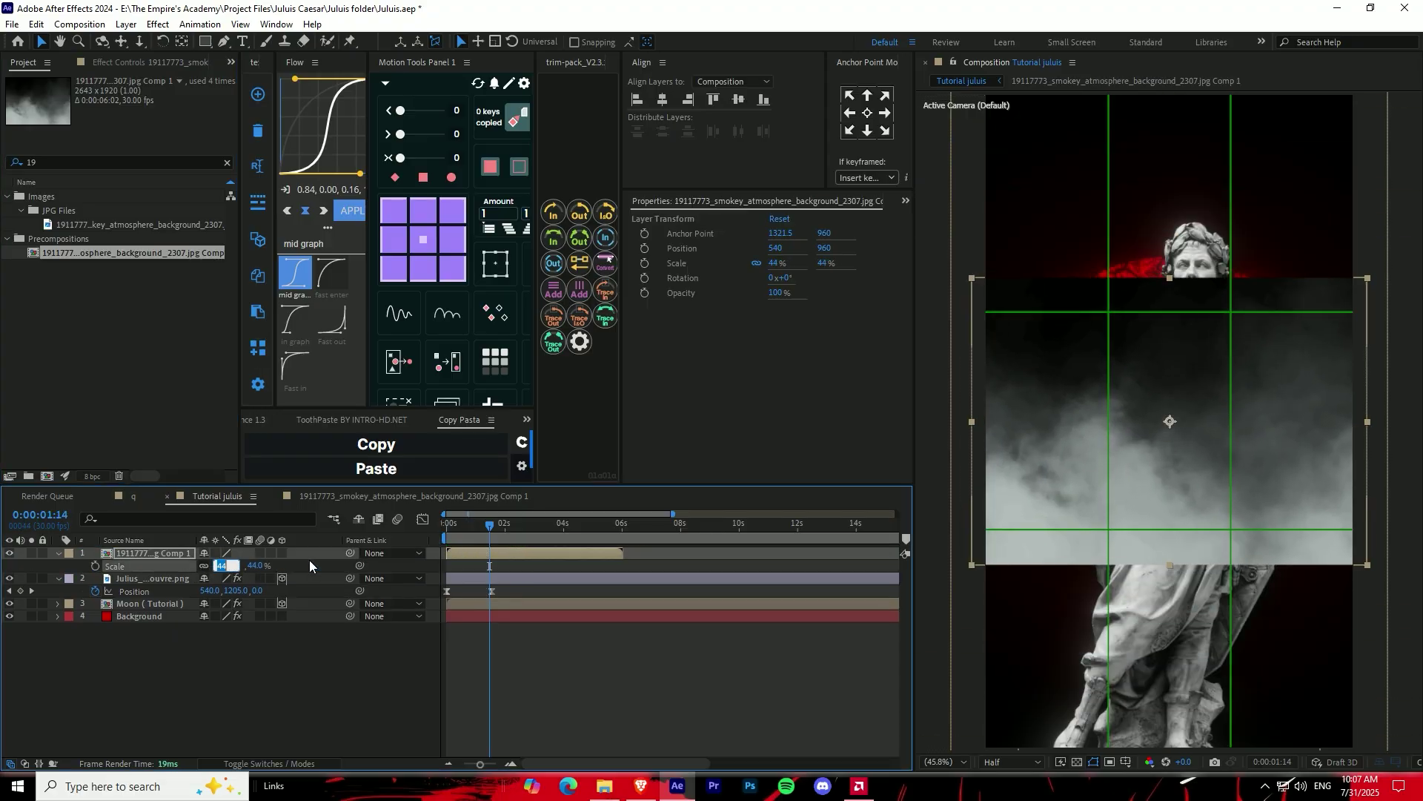
Set the smoke layer to Screen blending and draw a rectangular mask over its lower part, feathered about 249 pixels.
key("F4")
left_click(218, 553)
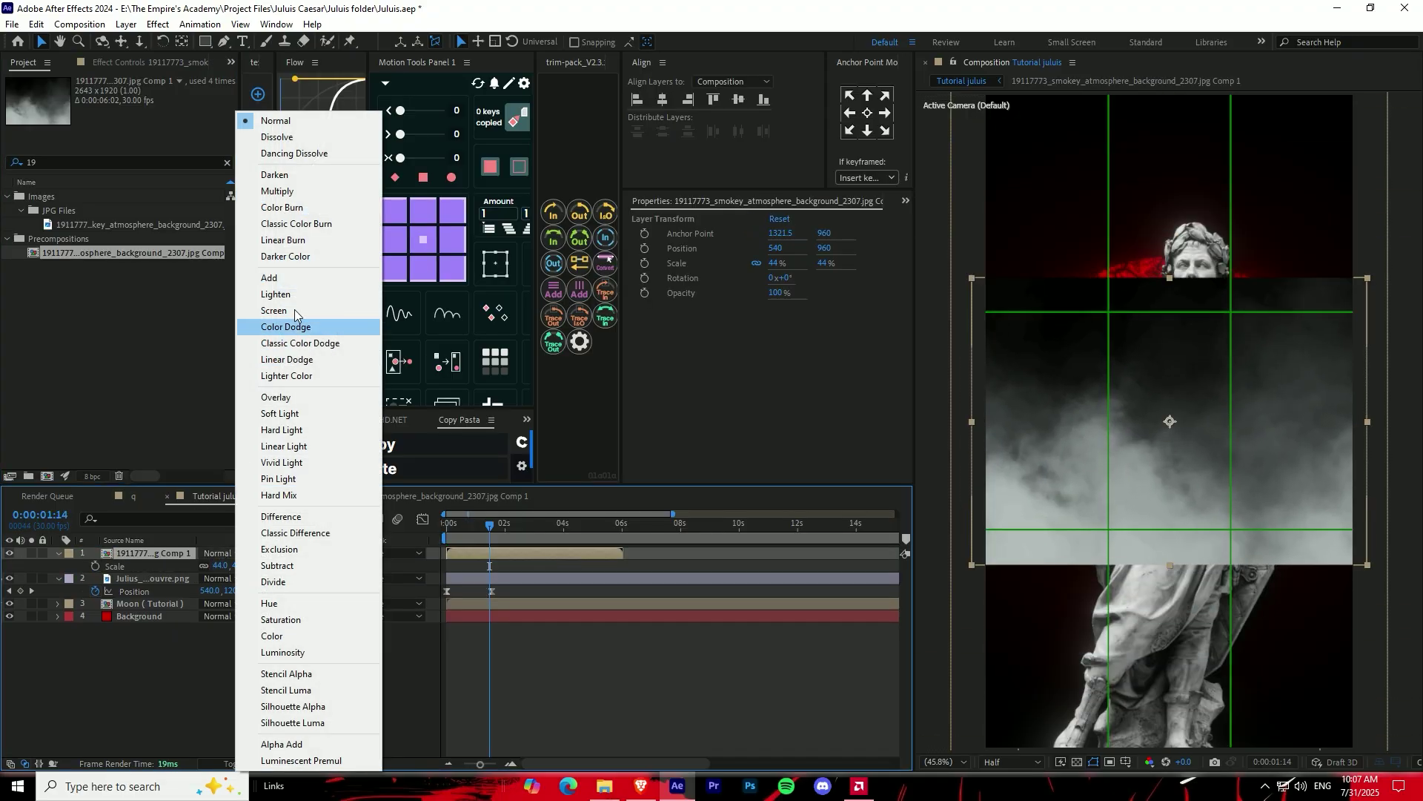
left_click(274, 311)
left_click(206, 41)
mouse_move(943, 362)
left_mouse_down()
mouse_move(1121, 392)
mouse_move(1411, 522)
mouse_move(1411, 579)
left_mouse_up()
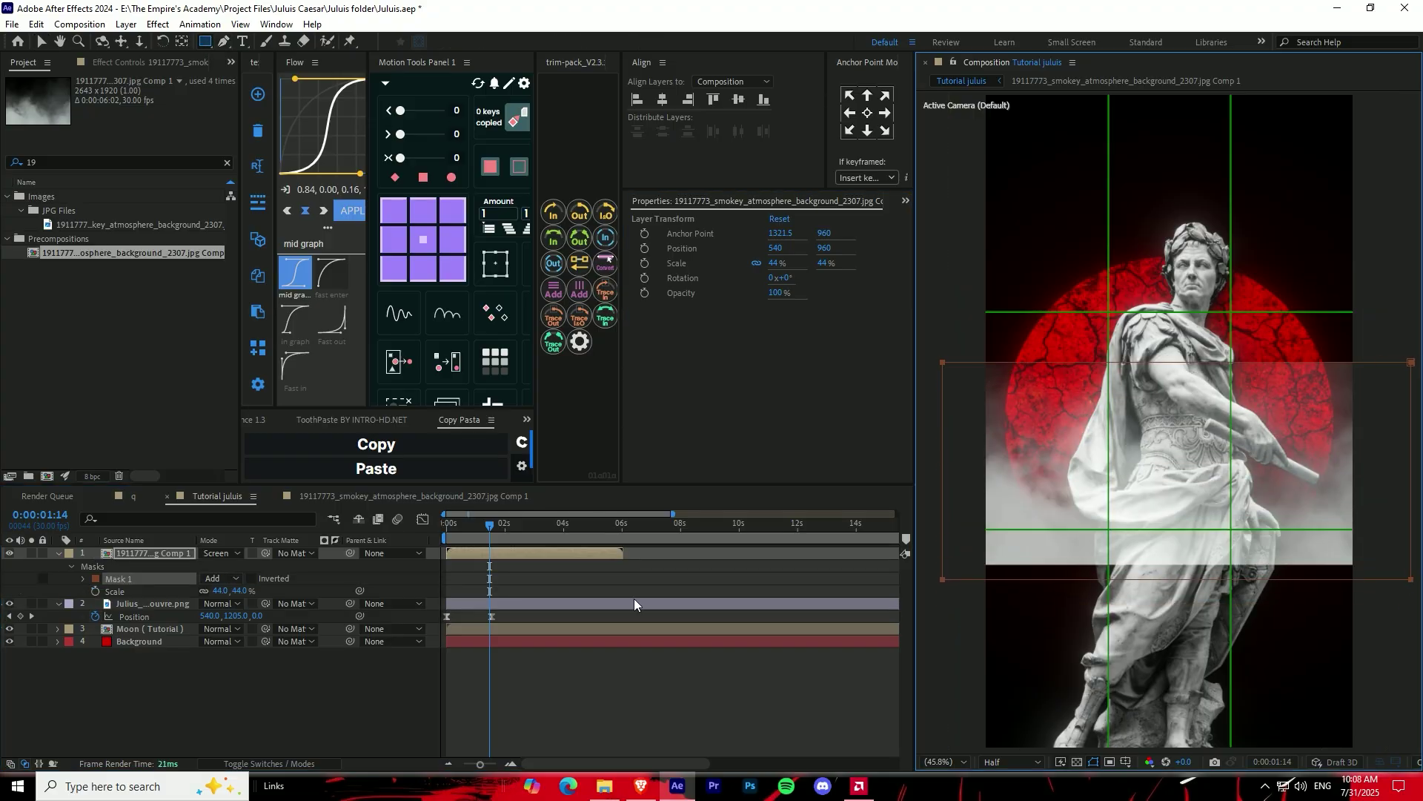
left_click(83, 579)
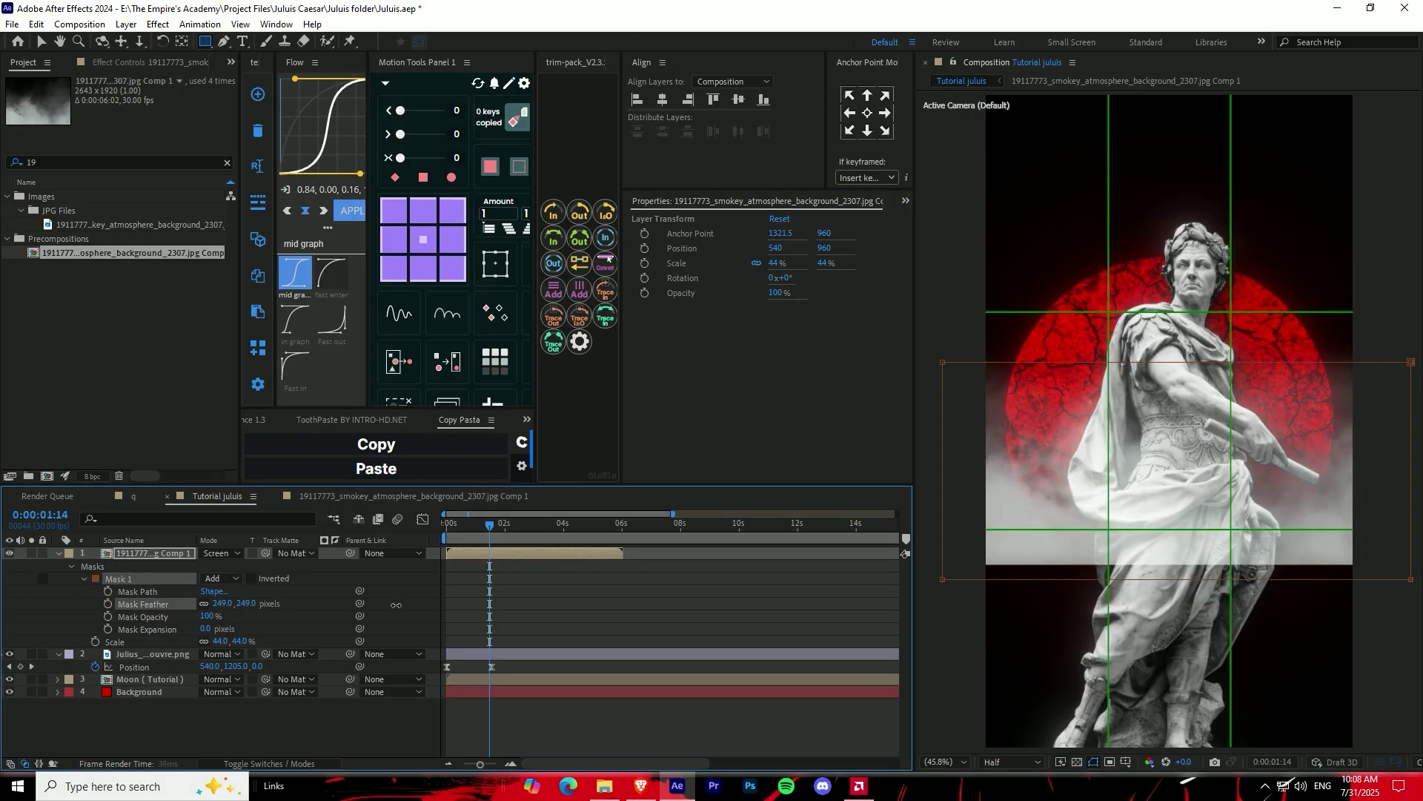
Scale the smoke layer up to 104%.
key("v")
key("s")
left_click_drag(220, 566, 227, 567)
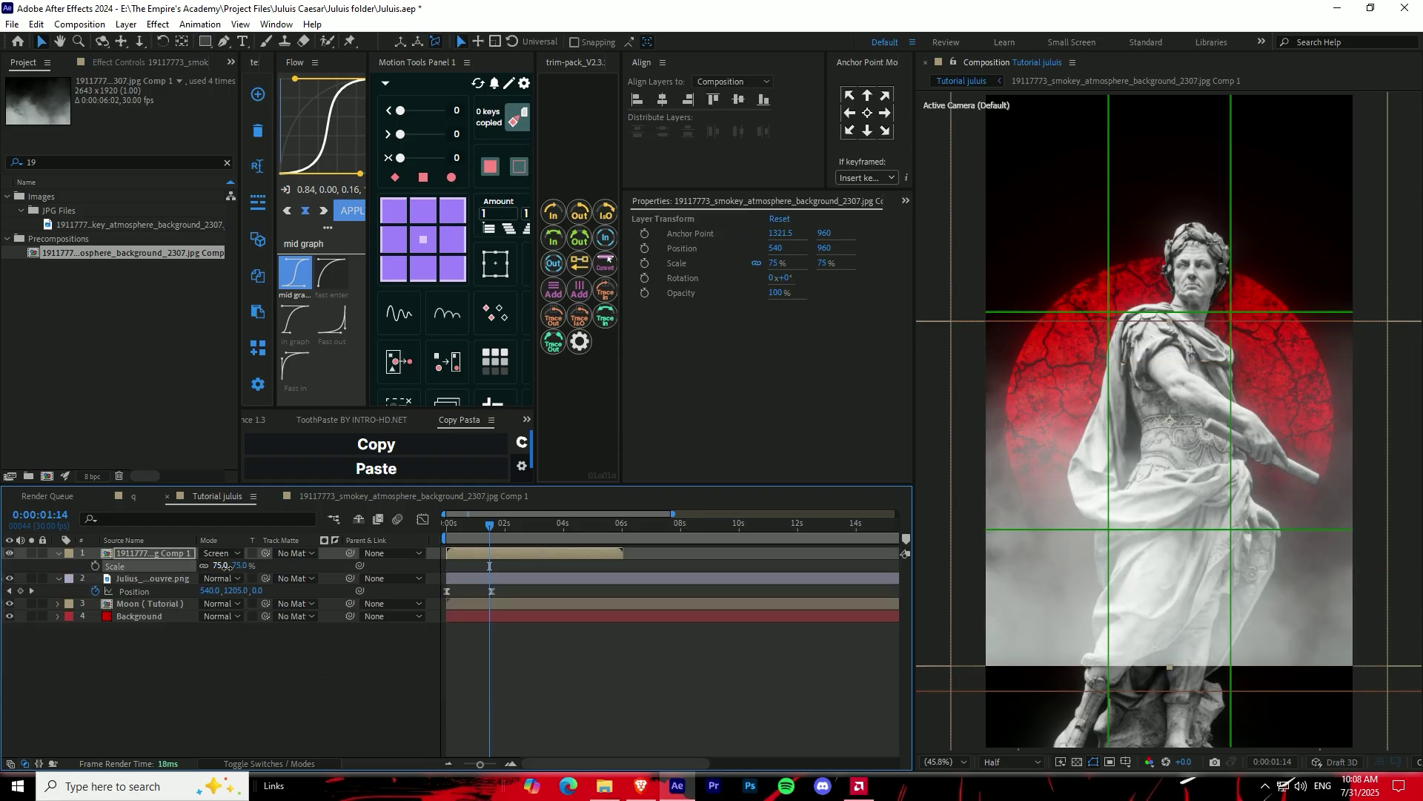
type("104")
key("Return")
Make the smoke layer 3D and place it at the statue's feet at position 540, 1535.2, -500.
key("F4")
left_click(282, 554)
key("p")
left_click(252, 566)
type("-500")
key("Return")
left_click_drag(1169, 346, 1112, 586)
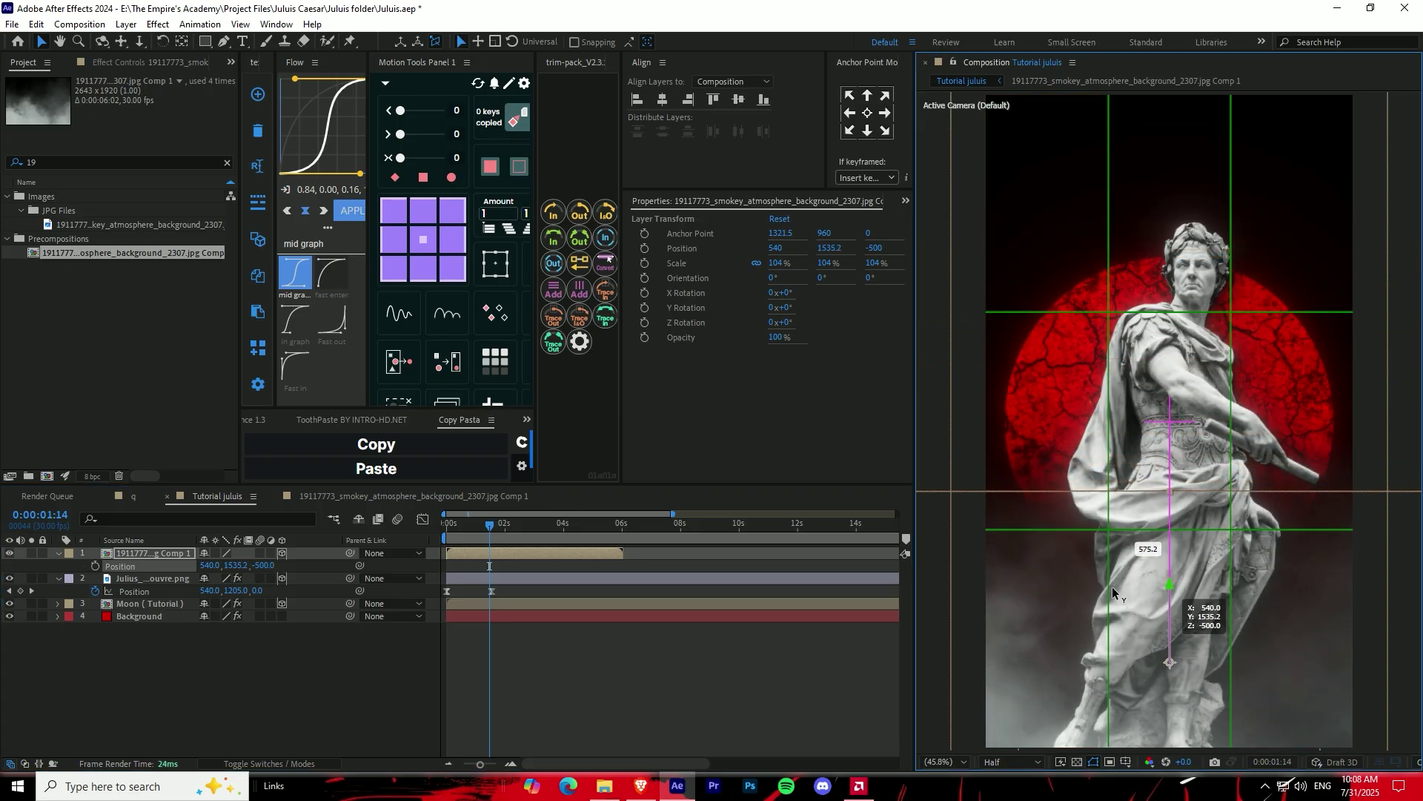
Push the moon layer back in depth and scale it up to 128%.
left_click(471, 580)
left_click_drag(491, 528, 274, 586)
left_click(273, 589)
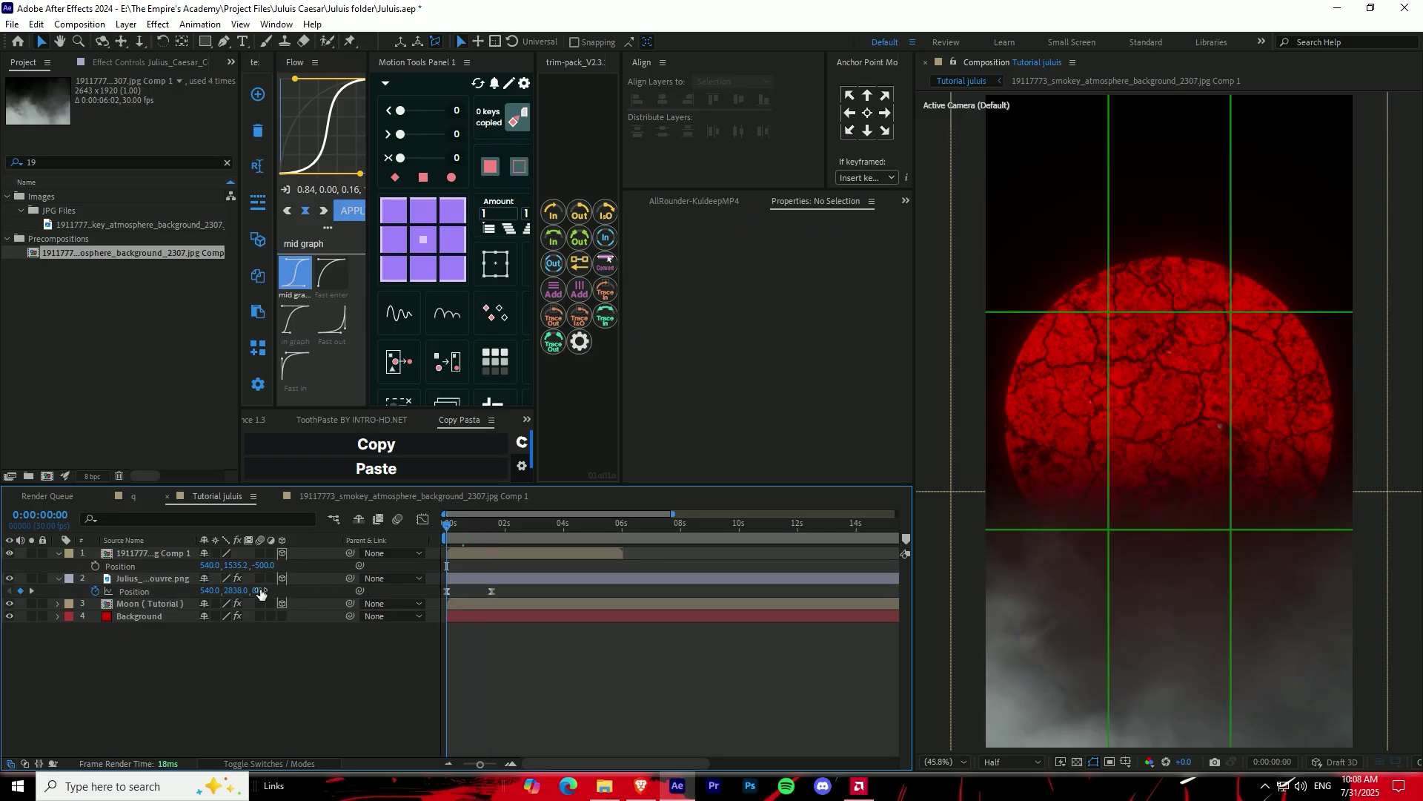
left_click(250, 602)
key("p")
left_click_drag(467, 528, 499, 537)
key("s")
left_click_drag(233, 618, 240, 617)
Add a camera and keyframe its Position to pull back from Z -890 at the start to Z -1500.
left_click(503, 678)
key("ctrl+alt+shift+c")
key("Return")
key("p")
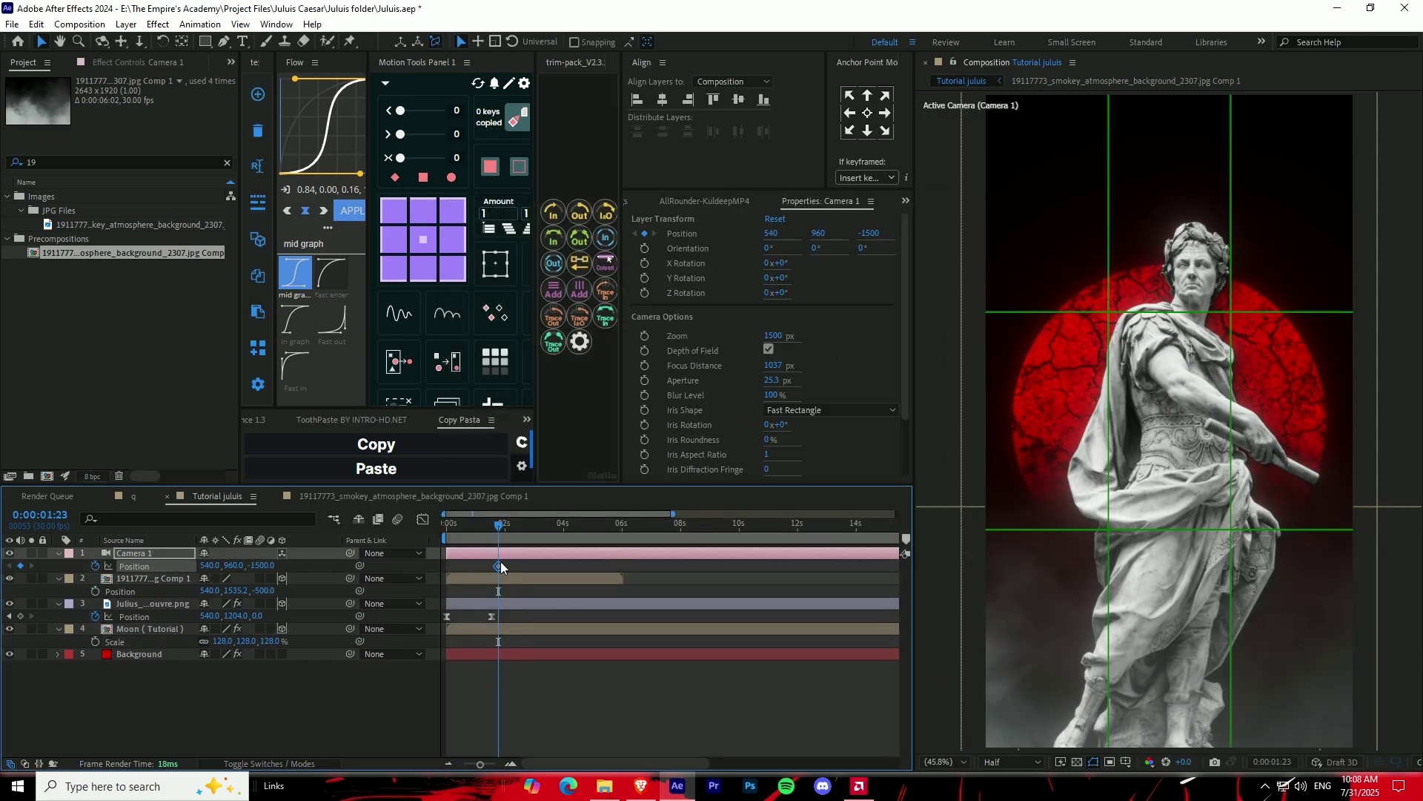
key("Home")
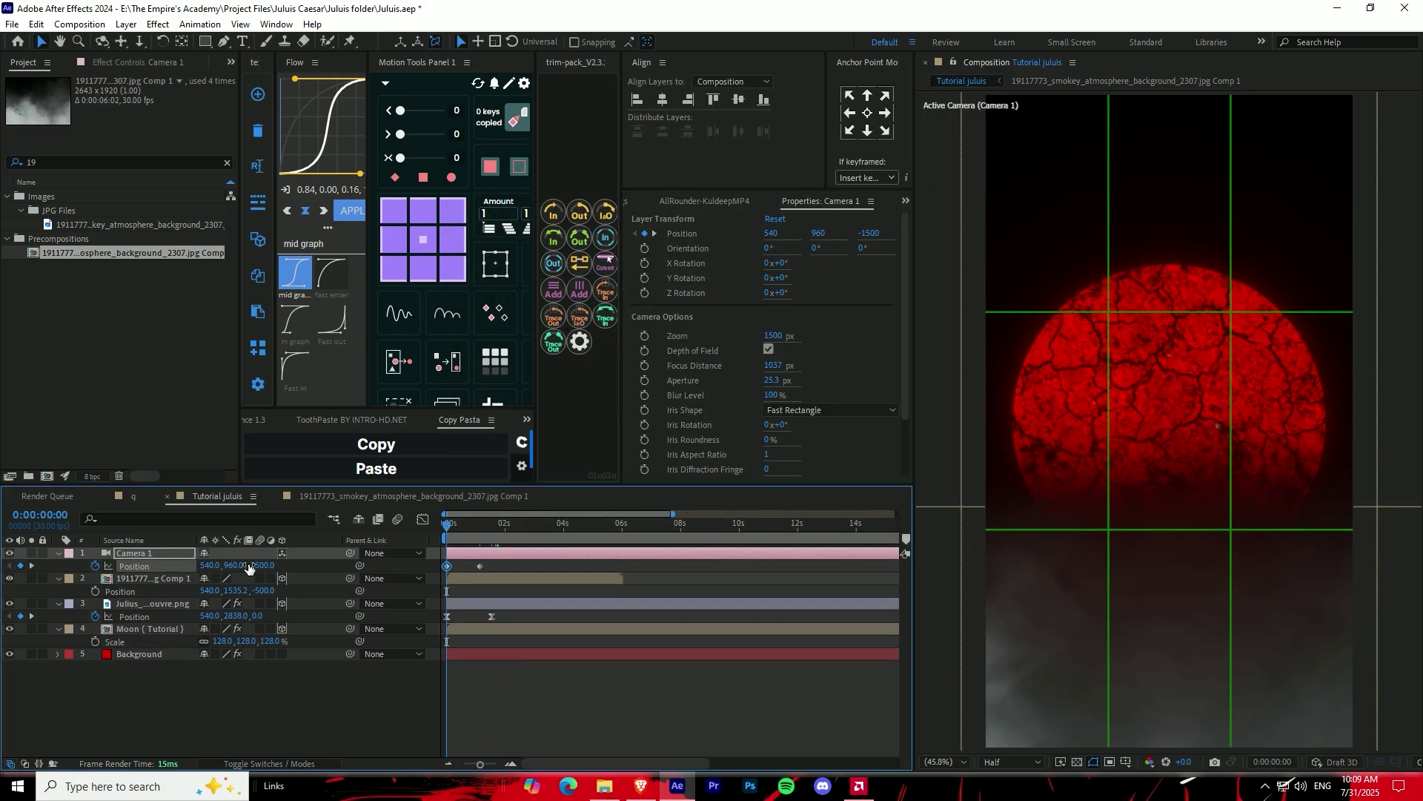
left_click_drag(249, 568, 697, 556)
Apply the fast enter easing curve to the camera's Position keyframes and play back the pull-back.
left_click_drag(503, 572, 439, 561)
left_click(331, 275)
left_click(350, 211)
key("space")
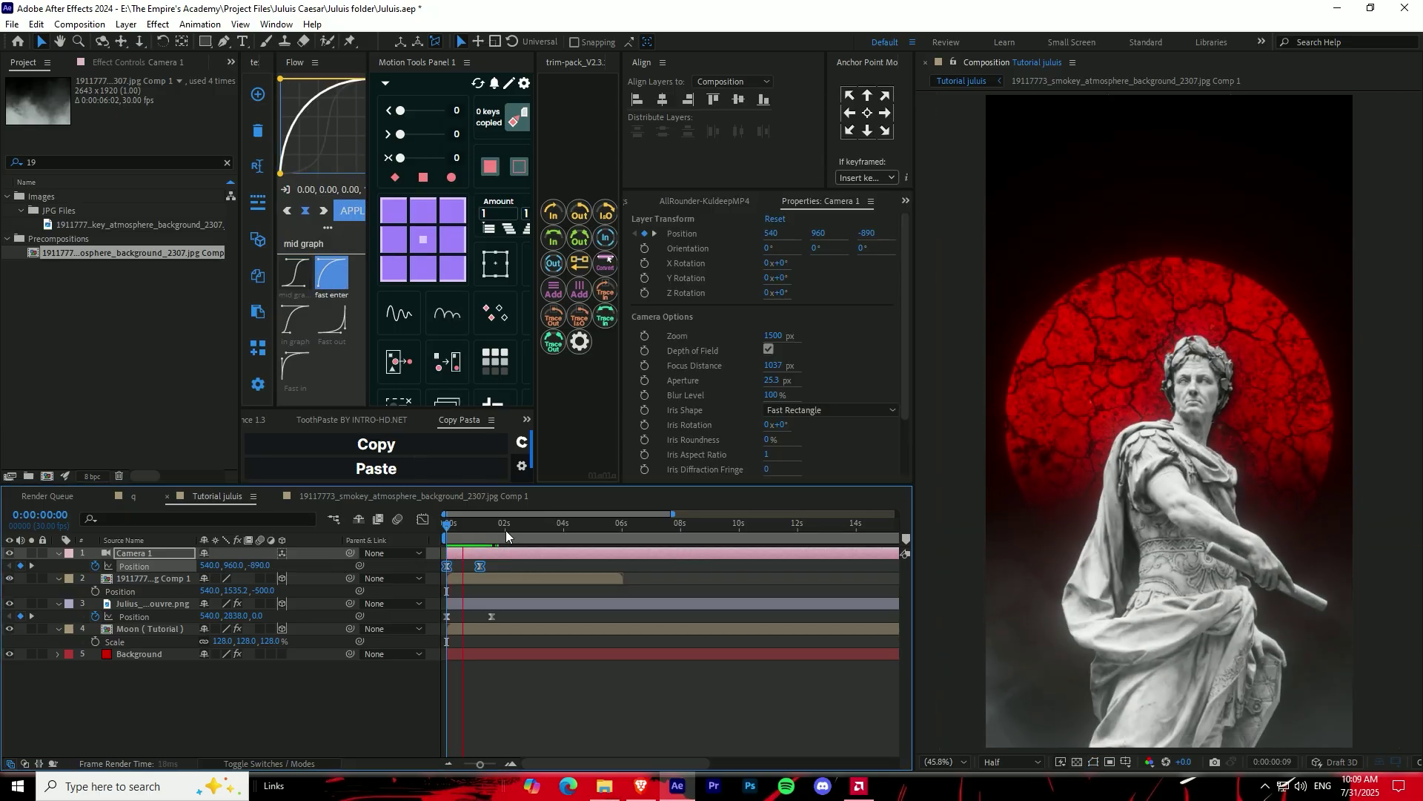
Add a null object at 0:00:01:04 and parent the camera to it.
left_click_drag(480, 566, 480, 523)
key("ctrl+alt+shift+y")
left_click_drag(350, 565, 133, 554)
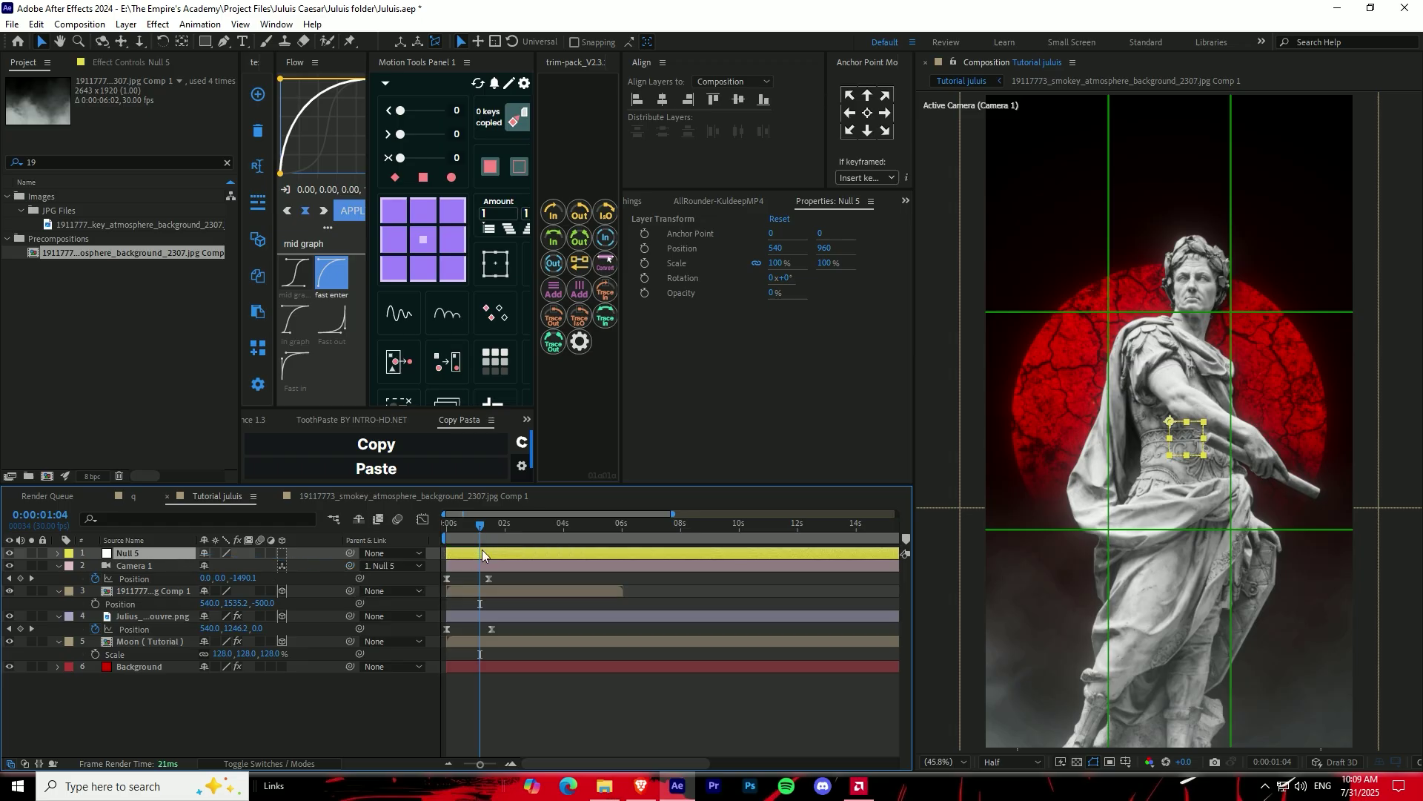
Make the null 3D and keyframe its Position to reach 857, 1062, 370 at 0:00:02:06 with mid graph easing.
key("p")
left_click_drag(478, 567, 475, 563)
left_click_drag(480, 527, 511, 529)
left_click(282, 553)
left_click_drag(253, 566, 470, 566)
left_click_drag(235, 567, 271, 565)
left_click_drag(548, 589, 466, 561)
left_click(295, 275)
Create a text layer reading JULUIS in Bebas Neue with a yellow fill.
left_click(577, 601)
key("ctrl+alt+shift+y")
key("ctrl+z")
key("ctrl+alt+shift+t")
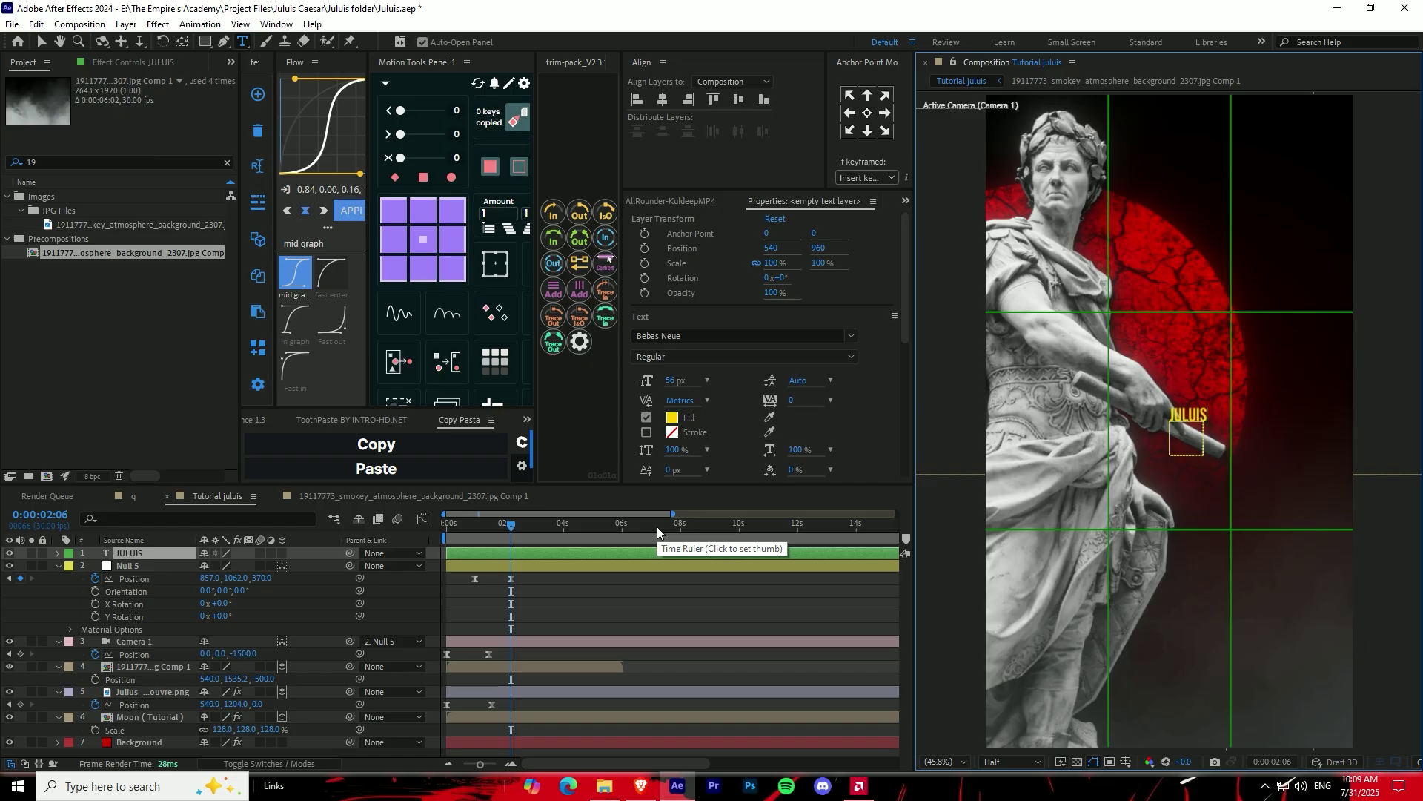
key("ctrl+a")
left_click(672, 418)
key("Return")
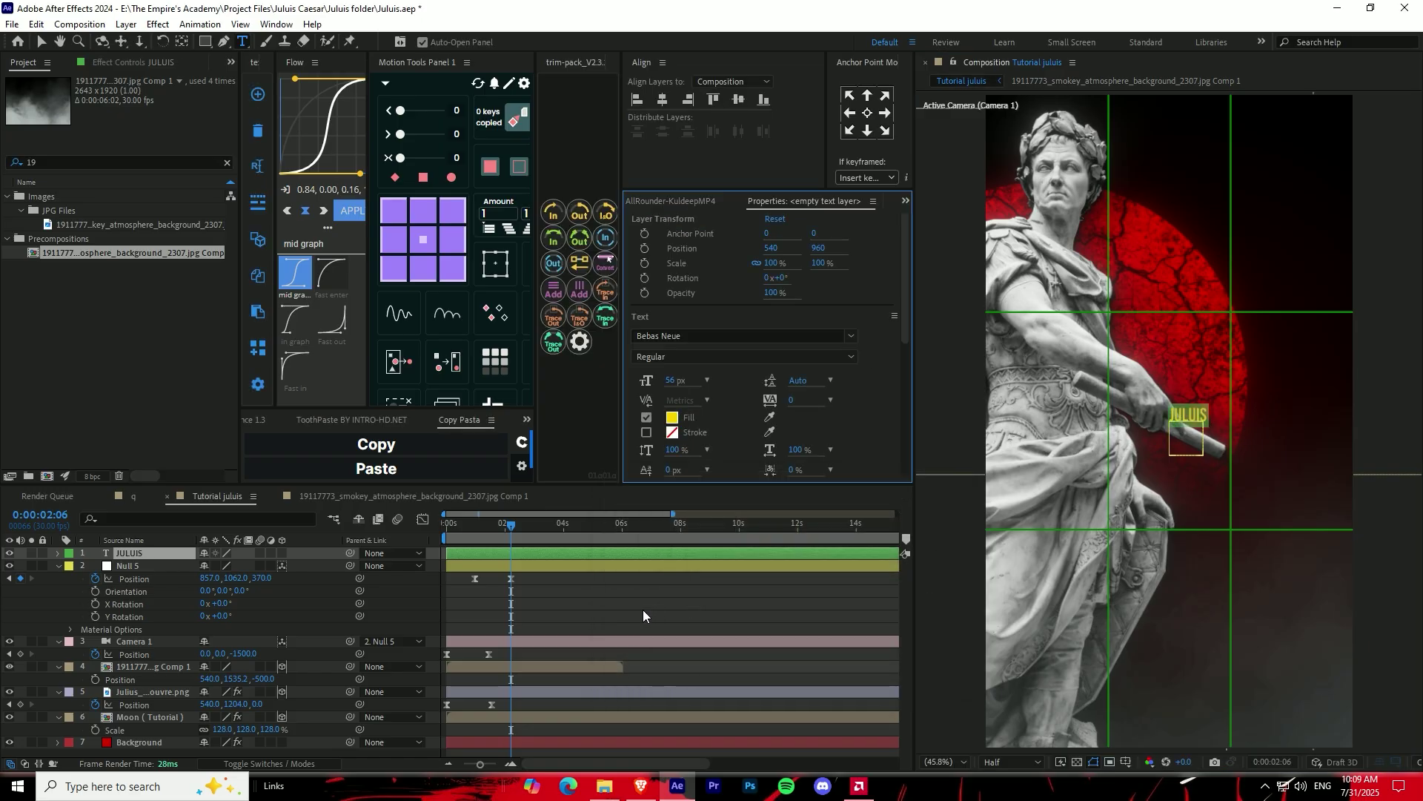
Make the JULUIS text 3D, scale it to 332% around a centered anchor point, and raise it beside the statue's shoulder.
left_click(282, 553)
key("v")
key("s")
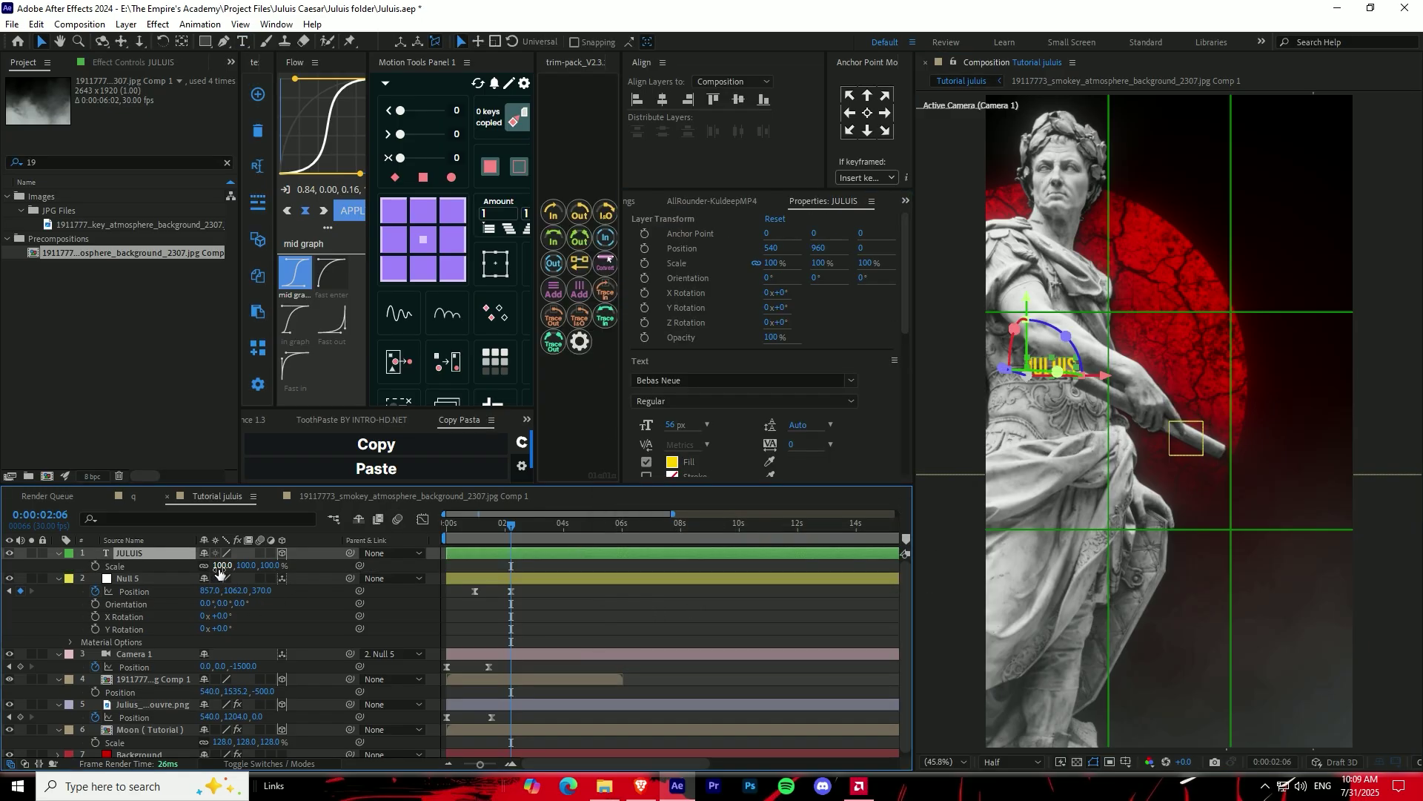
left_click_drag(350, 552, 378, 548)
left_click(866, 113)
left_click_drag(1107, 274, 1107, 212)
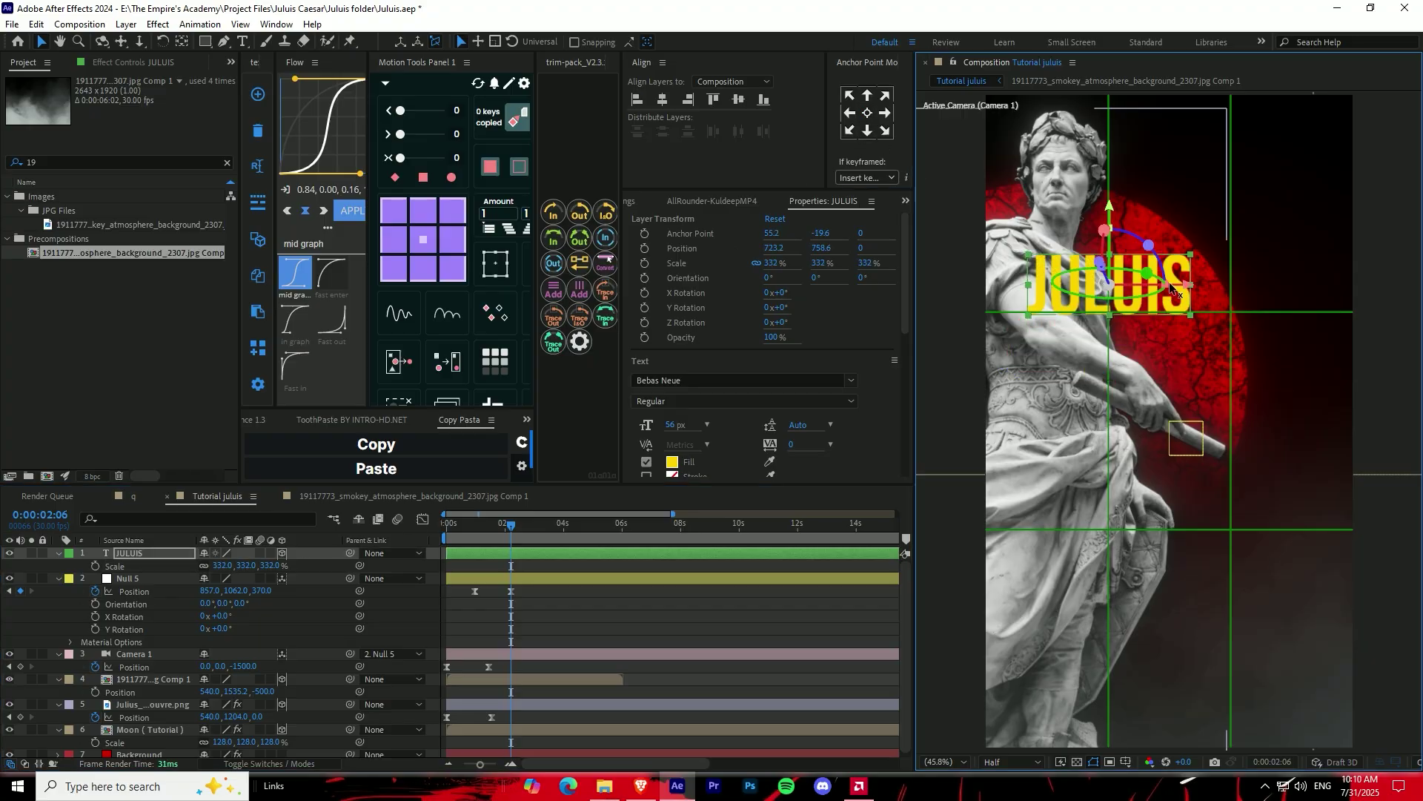
Enlarge the JULUIS text to 446% and place it beside the statue at position 972.6, 727.7.
left_click_drag(1196, 288, 1282, 289)
left_click_drag(221, 565, 316, 565)
left_click_drag(1277, 288, 1312, 288)
left_click_drag(1224, 206, 1226, 195)
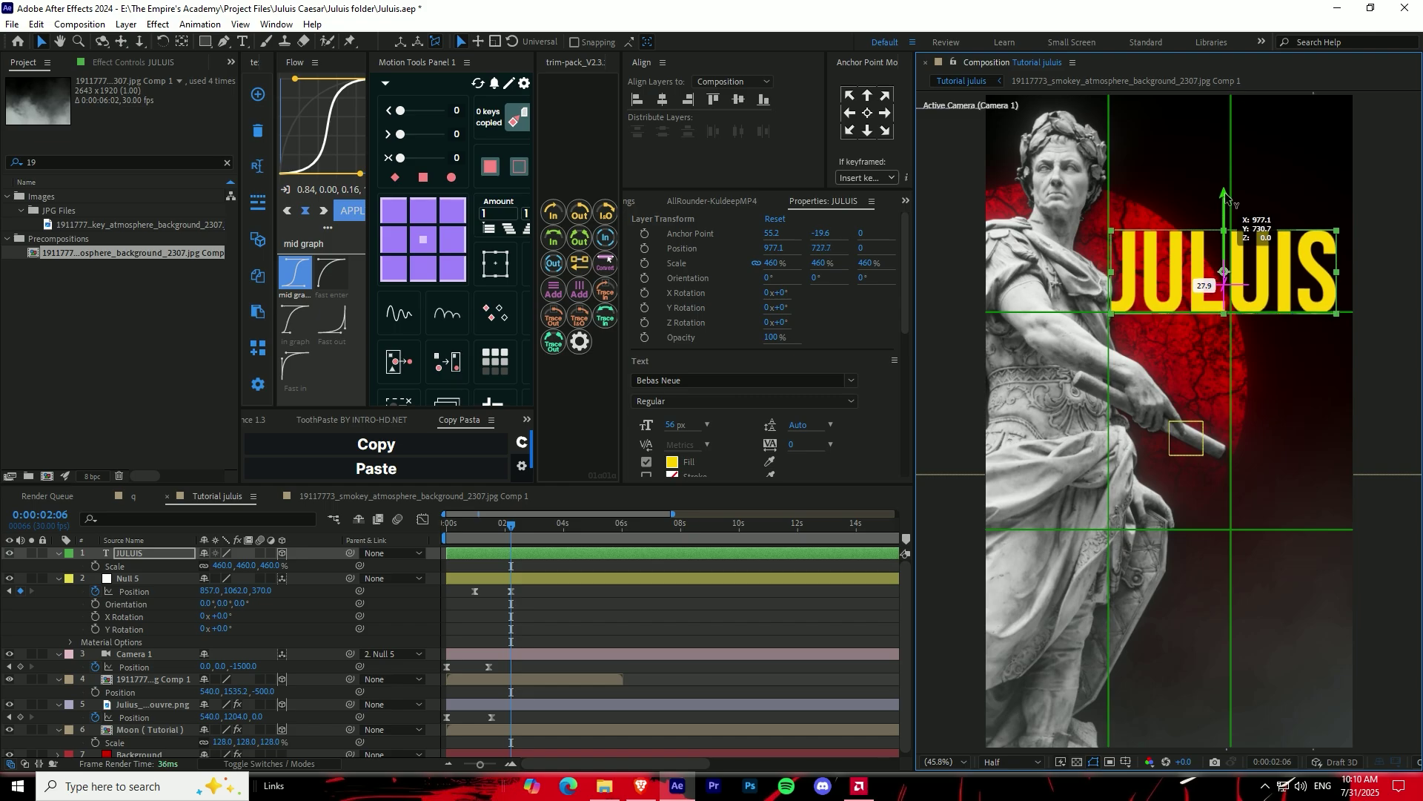
left_click_drag(220, 569, 214, 565)
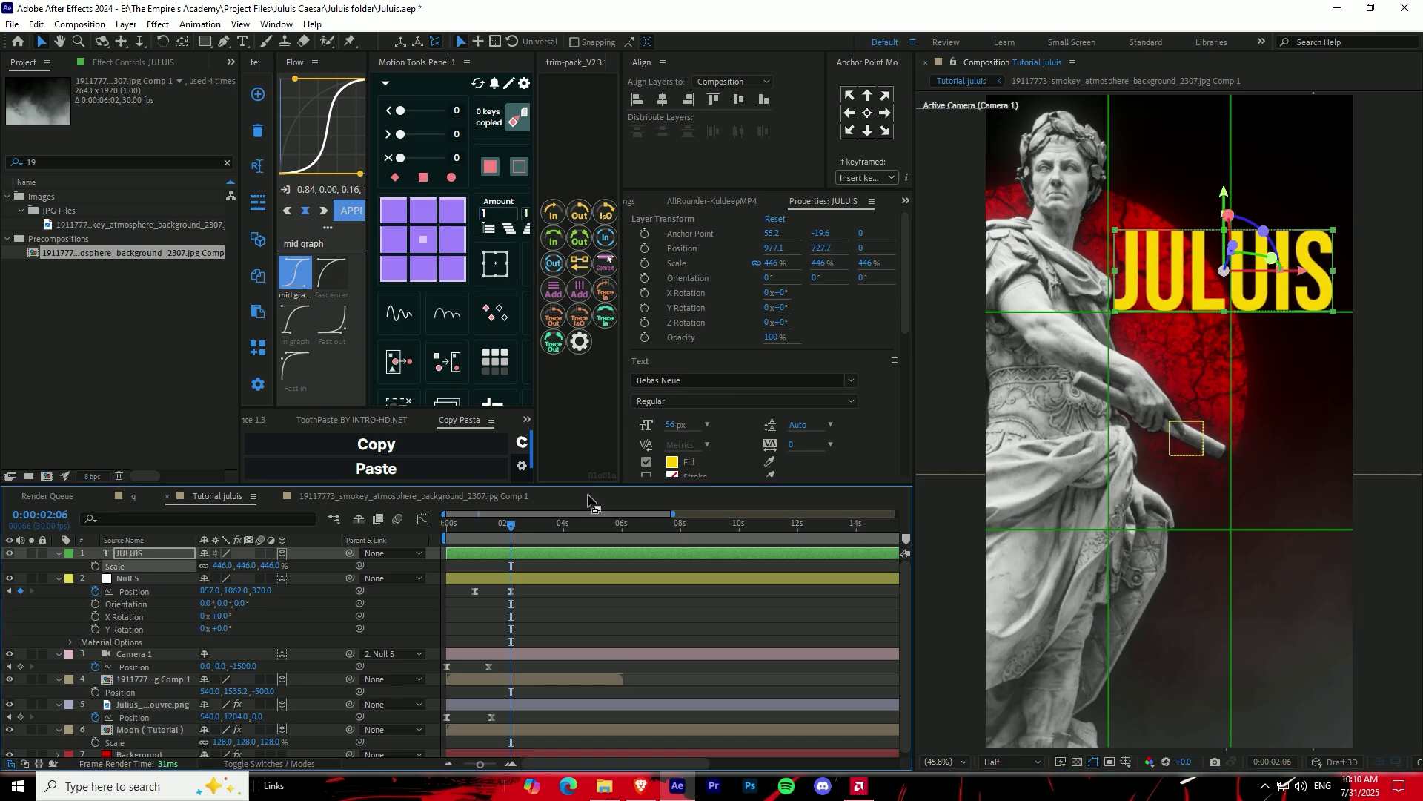
left_click_drag(1300, 272, 1296, 272)
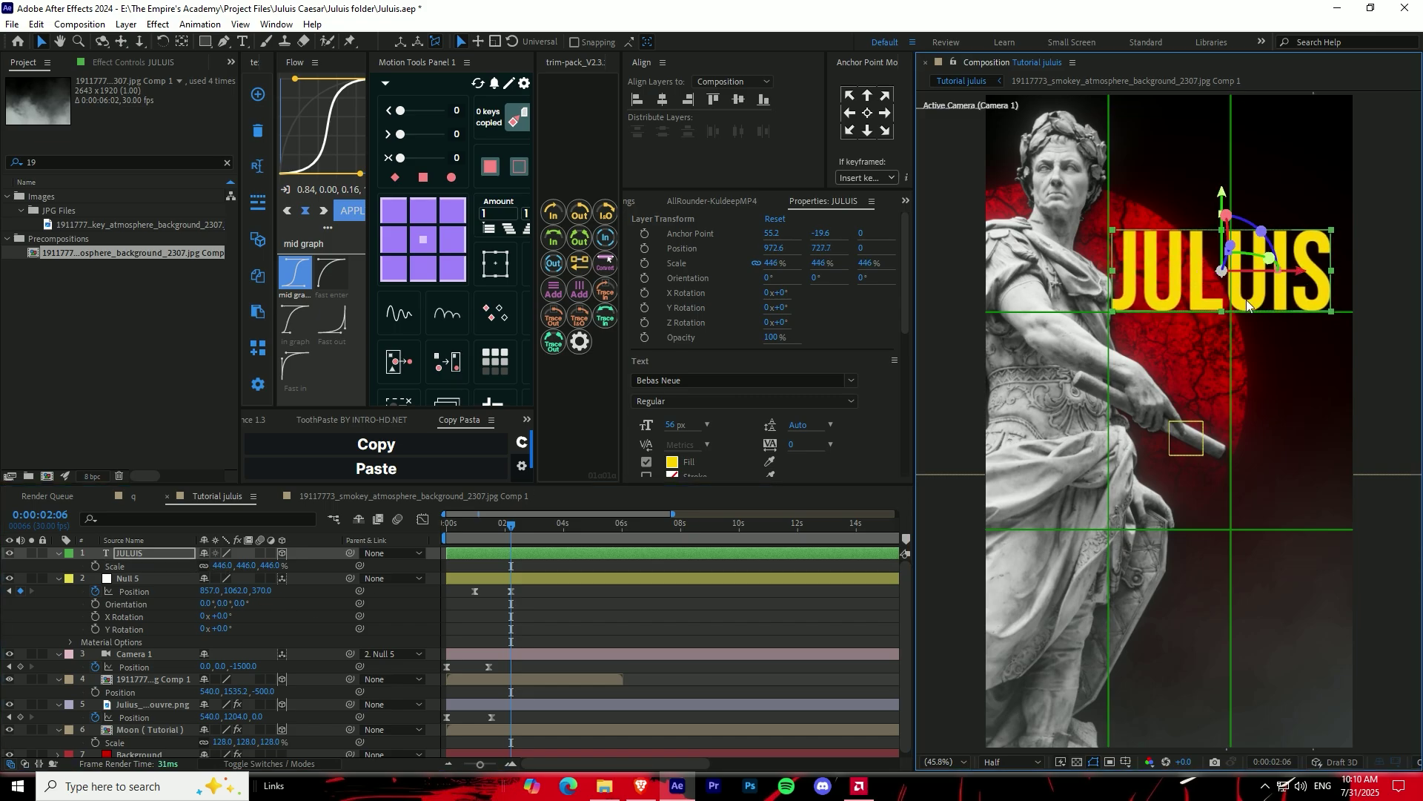
Trim the start of the JULUIS text layer to 0:00:02:06.
left_click(494, 557)
key("alt+[")
left_click(550, 568)
Apply Deep Glow to the JULUIS text and set its Exposure to 0.06.
left_click(545, 552)
key("ctrl+space")
type("de")
left_click(167, 283)
left_click_drag(144, 134, 40, 188)
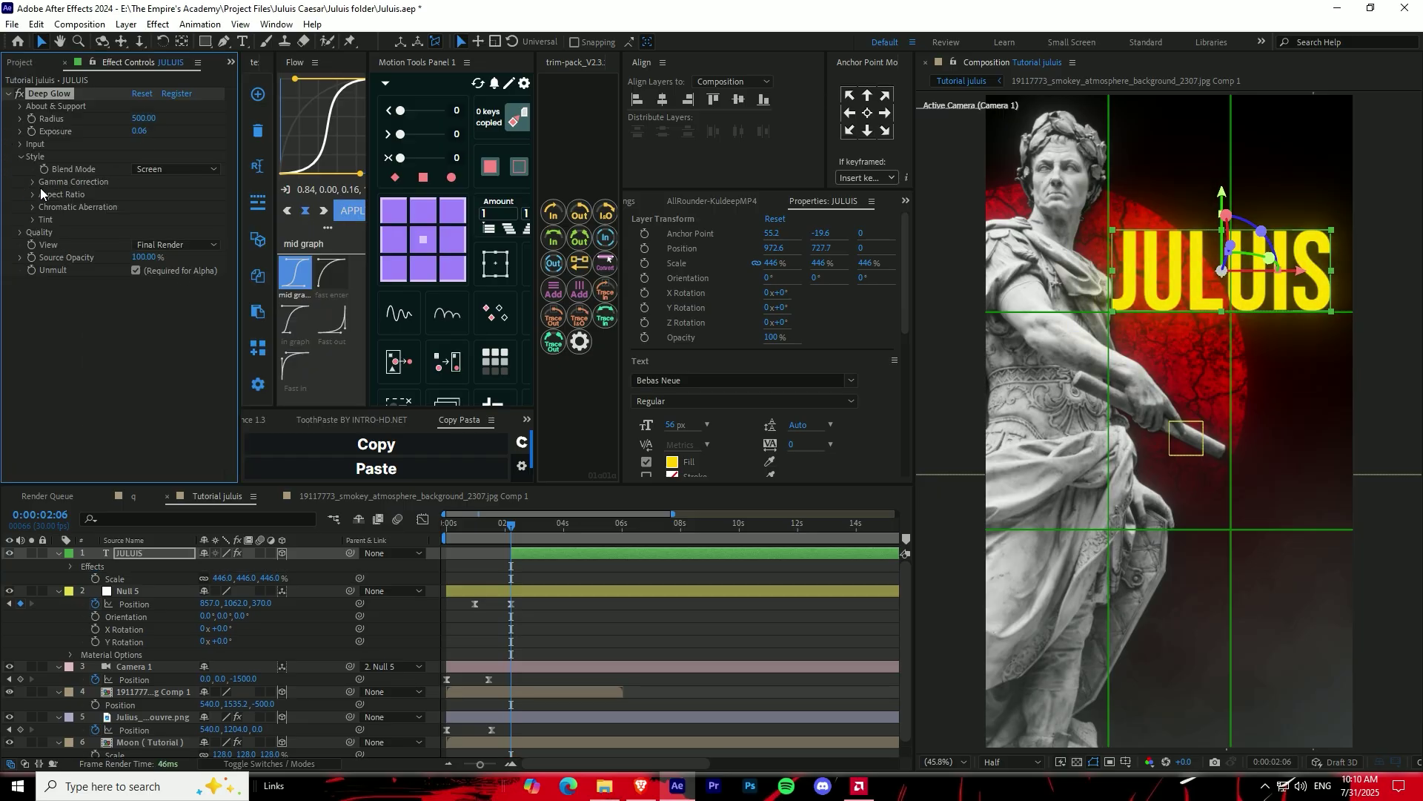
Apply the S_DropShadow effect to the JULUIS text.
key("ctrl+space")
type("drop")
key("Escape")
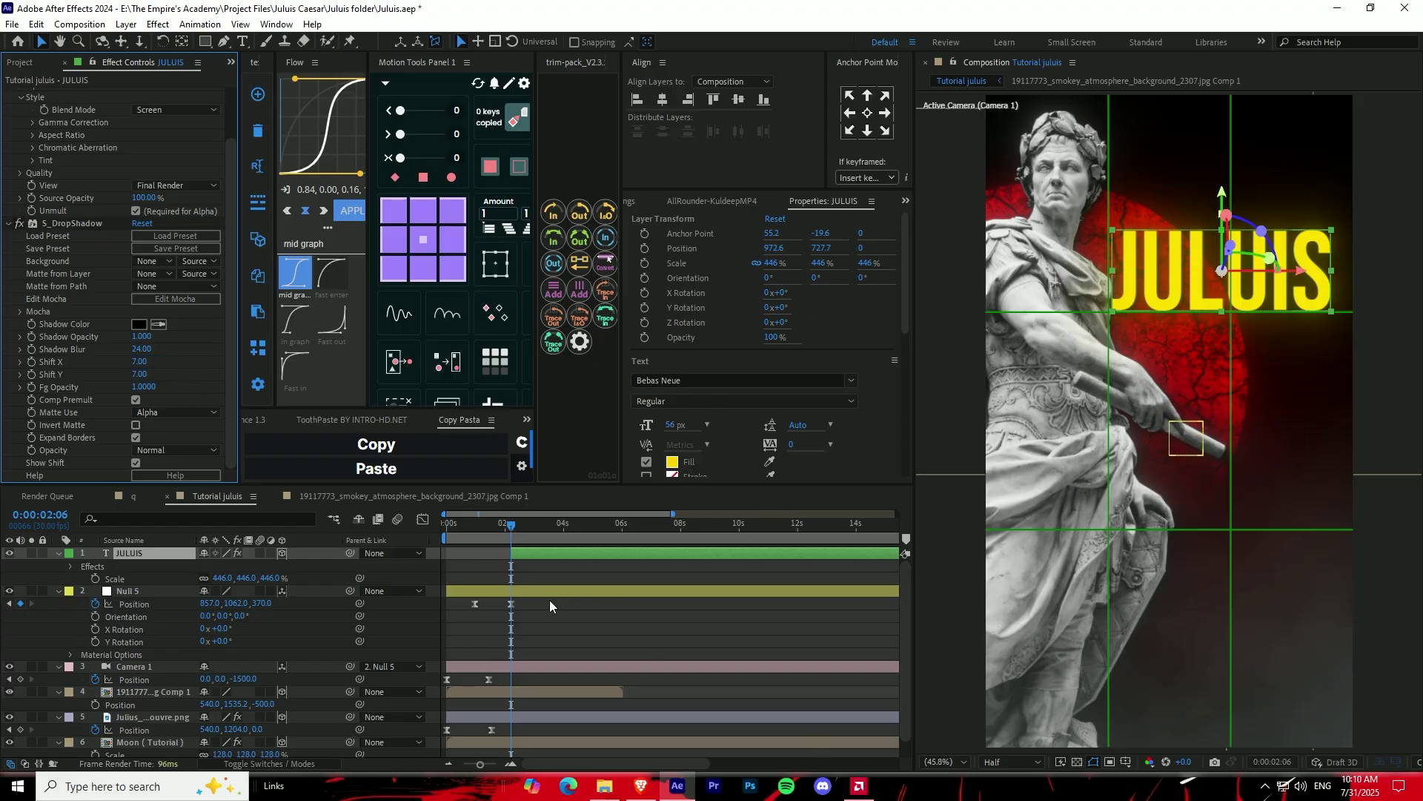
Add TextEvo to the JULUIS text, lower its transform Opacity for a letter-by-letter fade-in, and preview it.
scroll(81, 404, "down", 1)
left_click(21, 465)
scroll(89, 466, "down", 1)
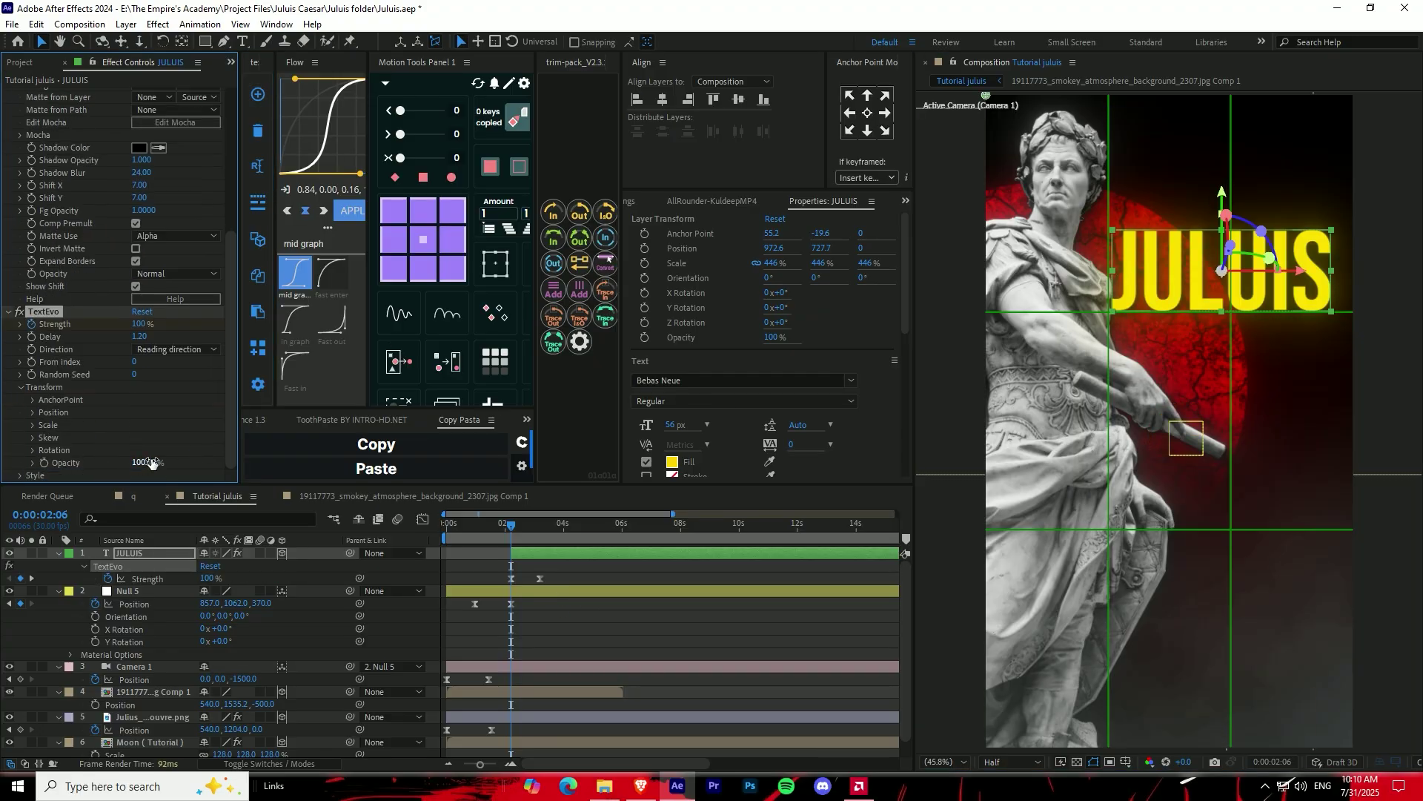
left_click_drag(144, 463, 2, 493)
left_click_drag(512, 528, 518, 525)
key("space")
Duplicate the JULUIS text layer and change the copy's text to CAESAR.
key("ctrl+d")
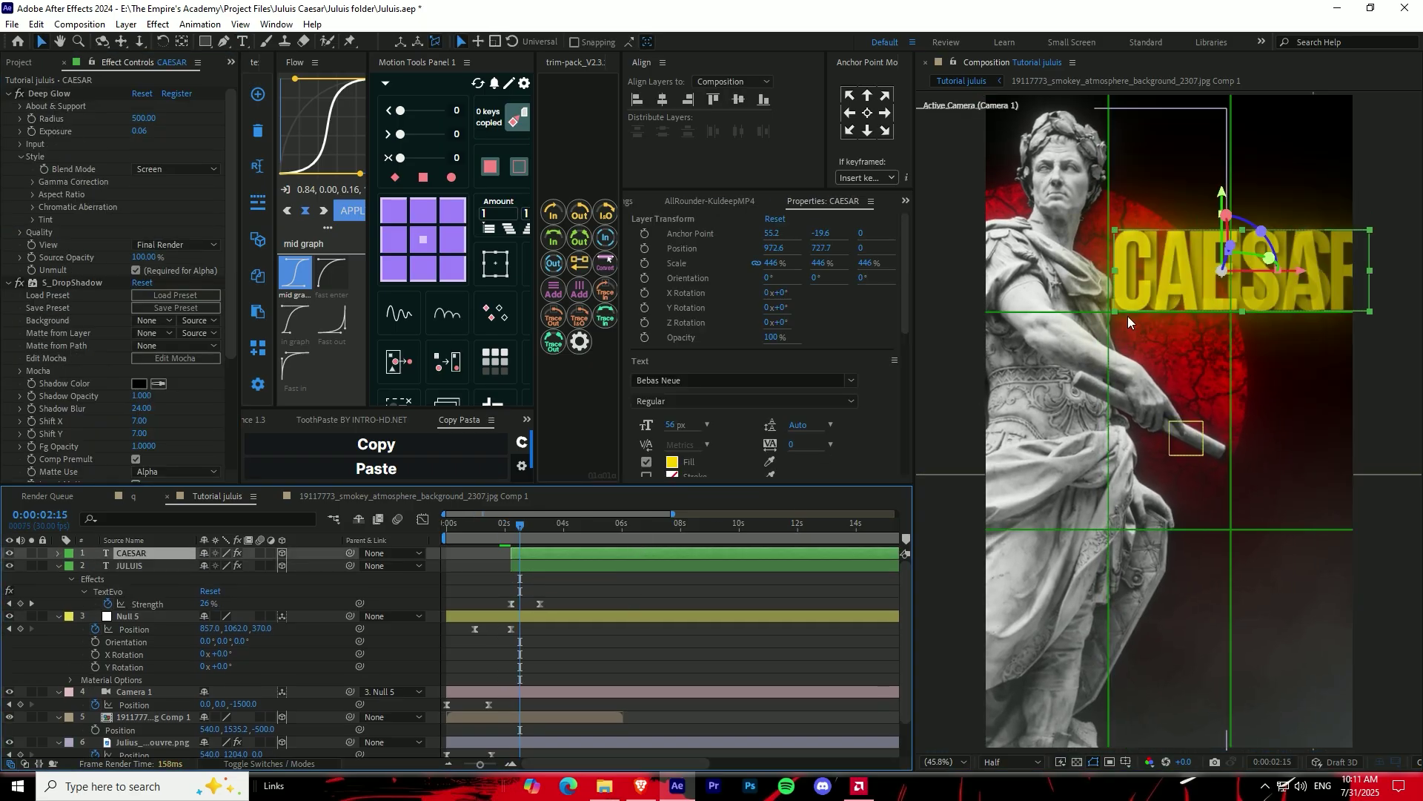
Place the CAESAR text directly beneath JULUIS and reduce its scale to 394%.
left_click_drag(1222, 261, 1222, 360)
key("s")
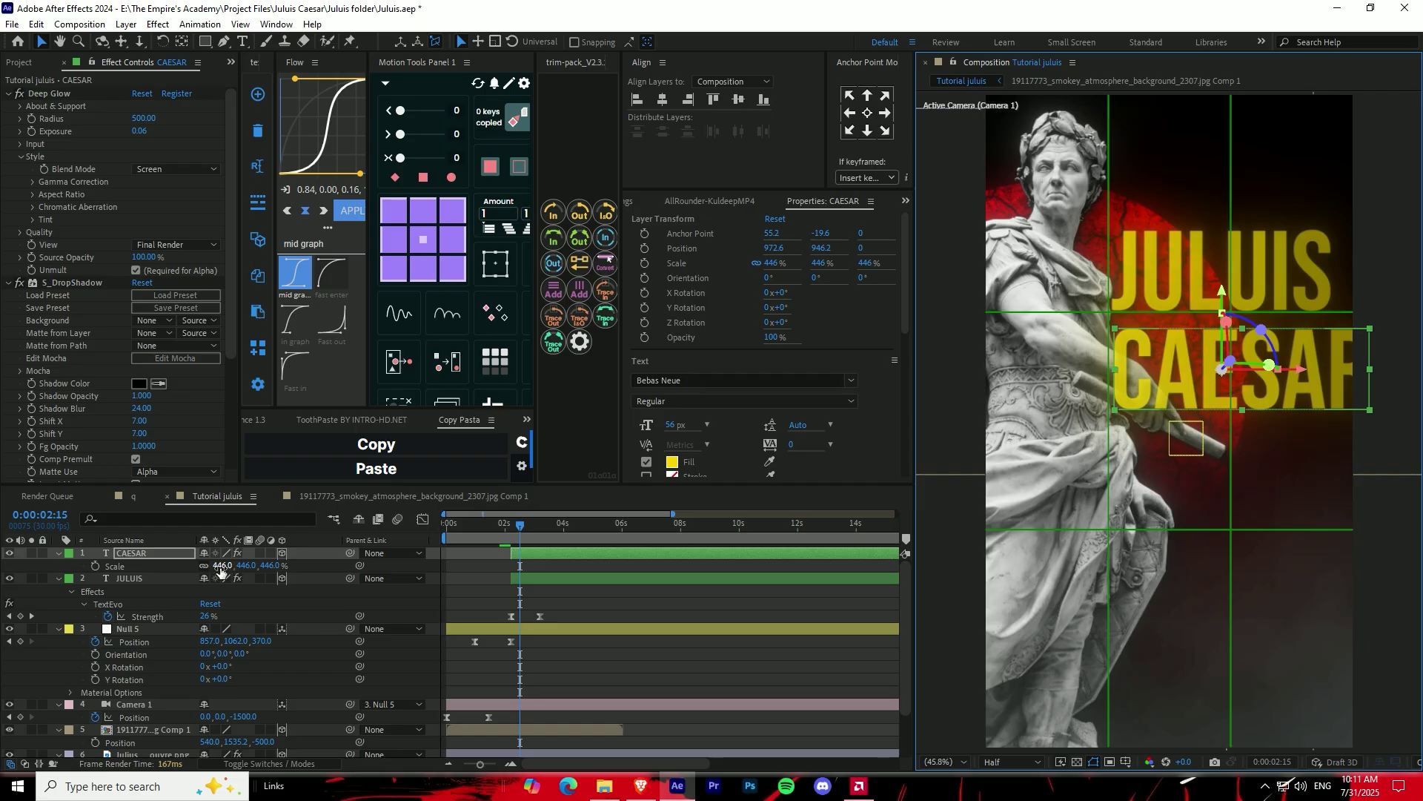
left_click_drag(226, 569, 189, 576)
left_click_drag(1297, 369, 1281, 375)
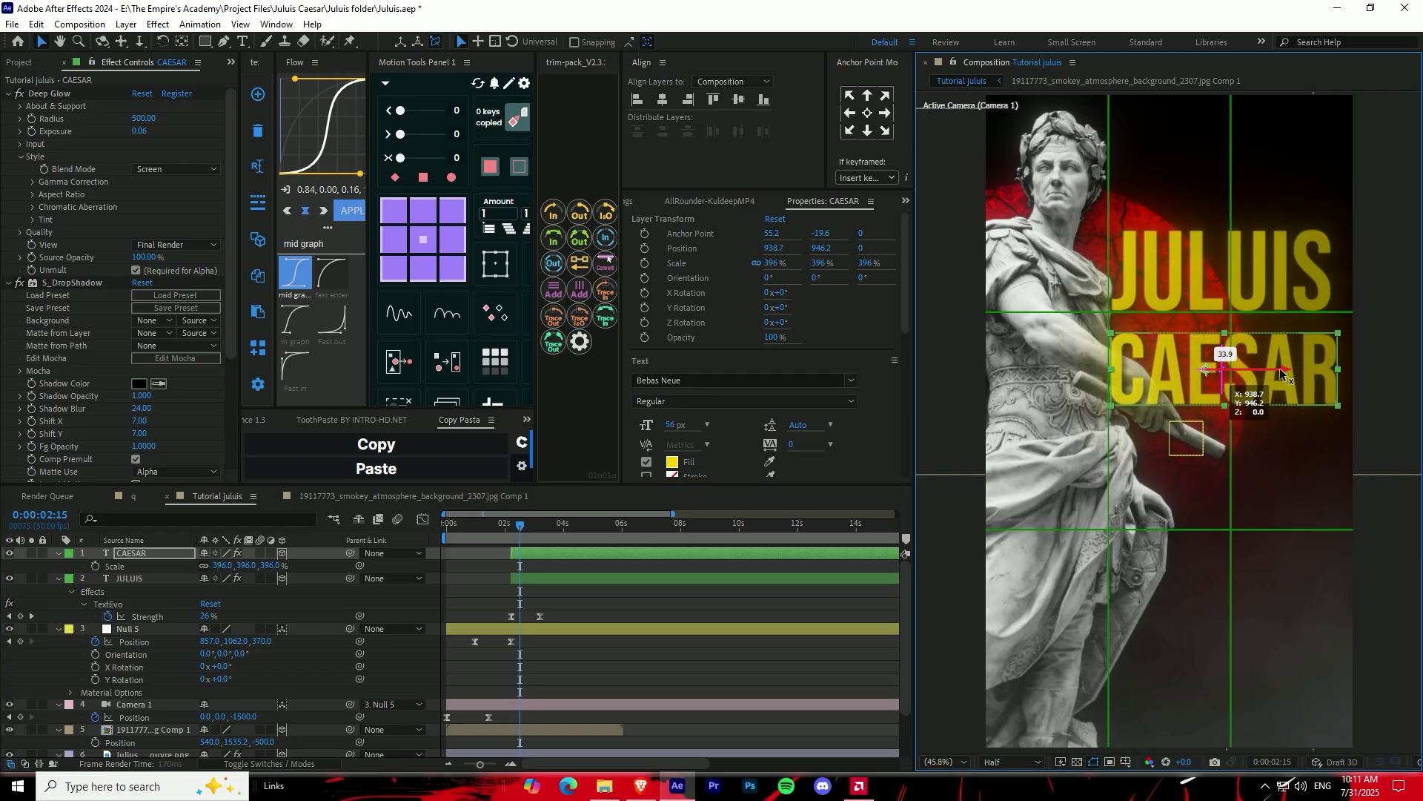
left_click_drag(1210, 284, 1206, 275)
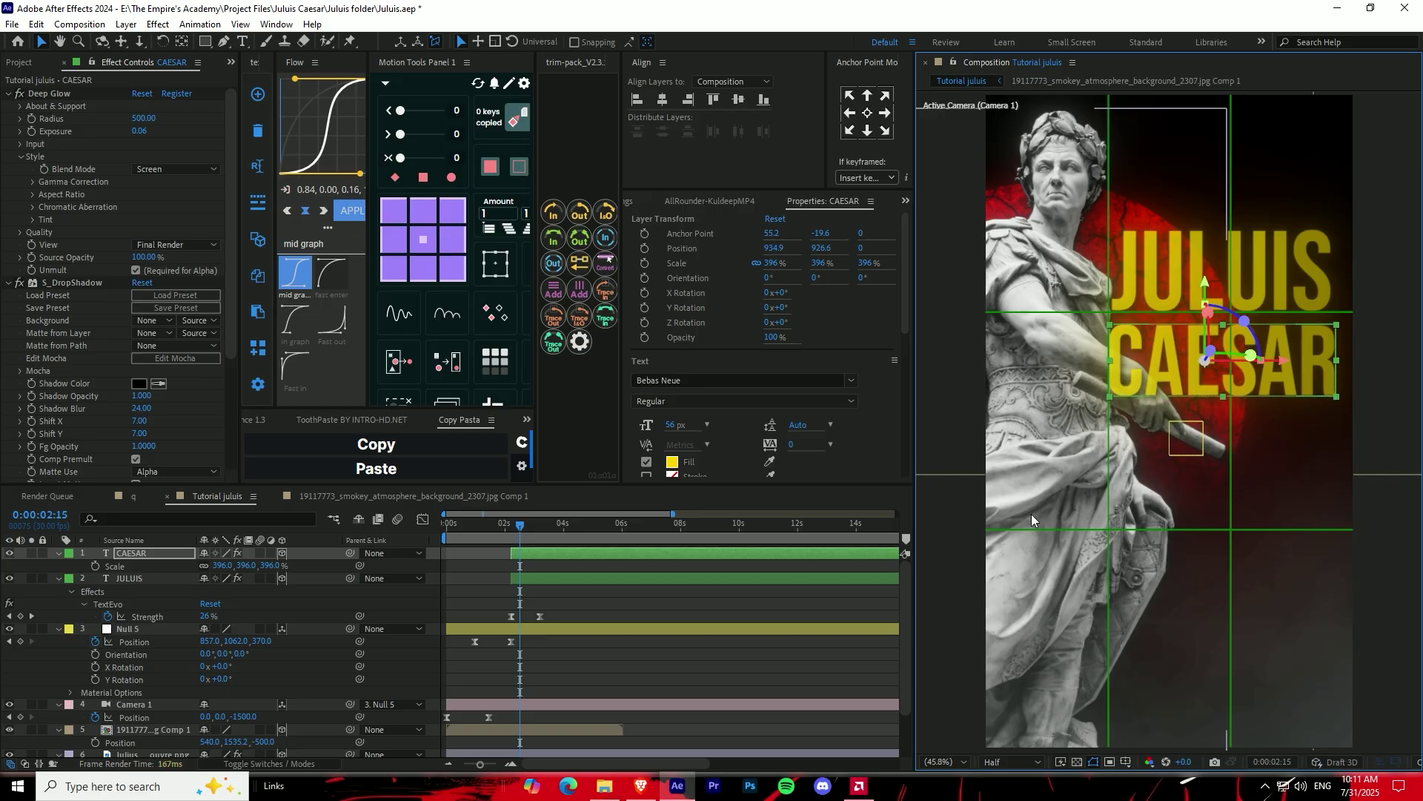
left_click(223, 565)
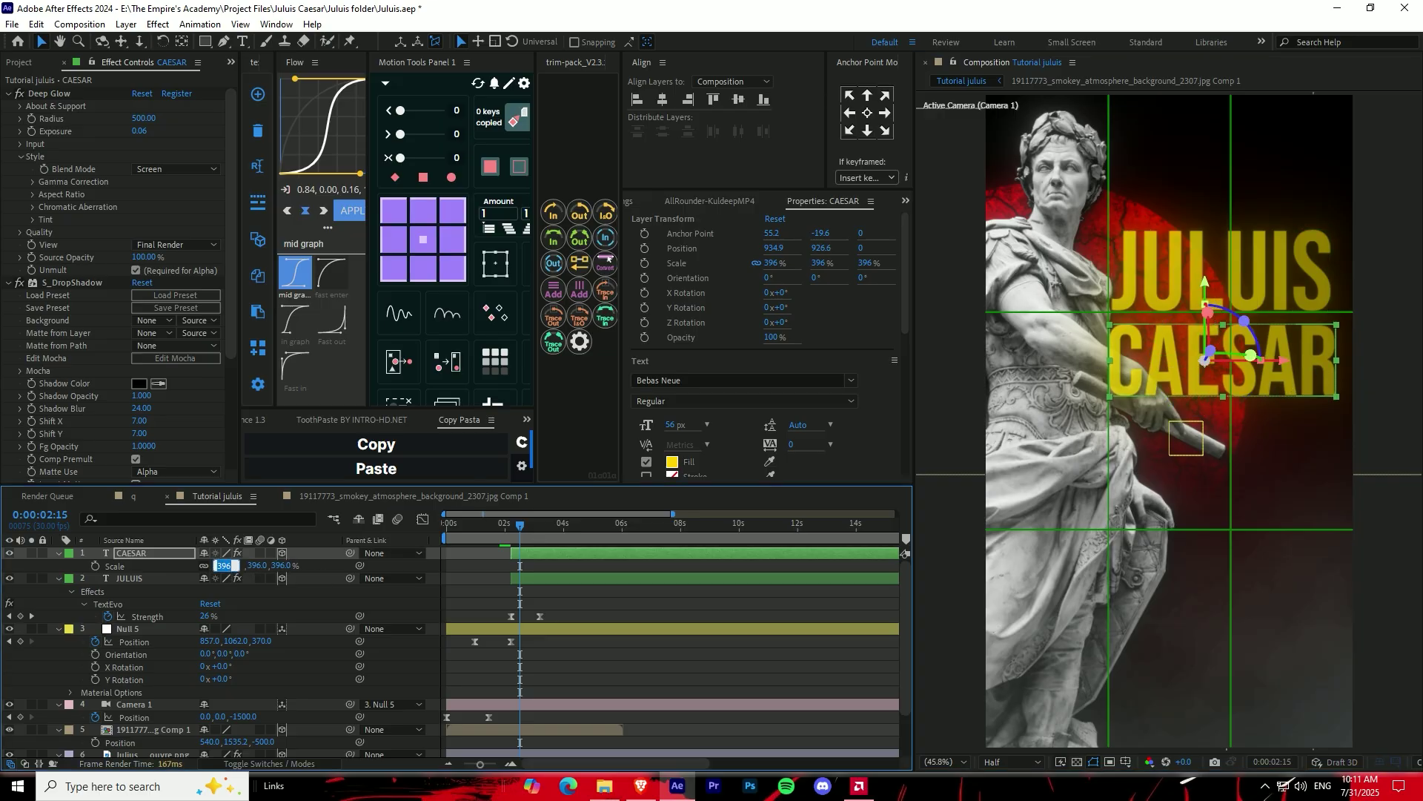
left_click(559, 668)
Move the CAESAR layer below the statue image layer in the stack and raise both title words slightly.
left_click_drag(129, 554, 134, 703)
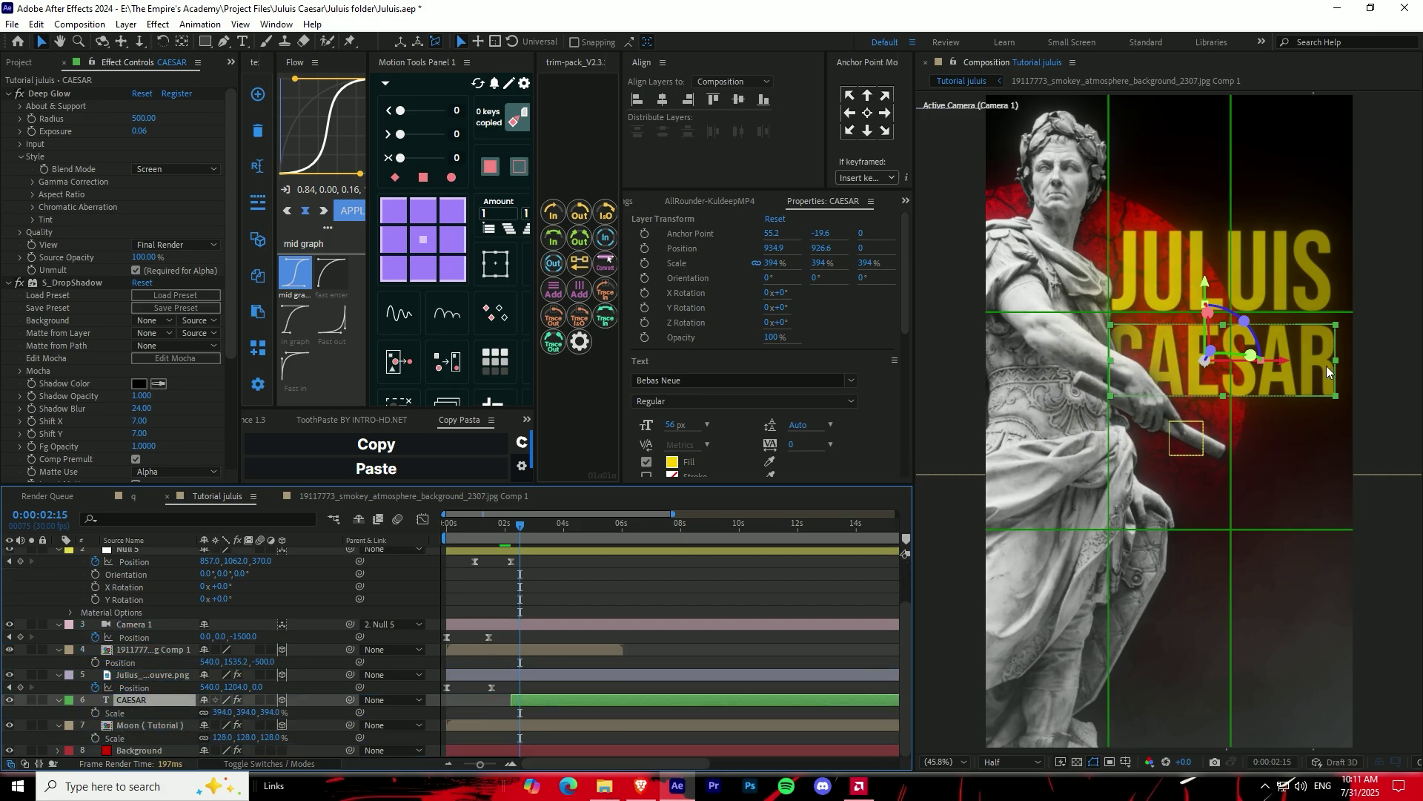
left_click_drag(1207, 280, 1209, 267)
left_click(1212, 263)
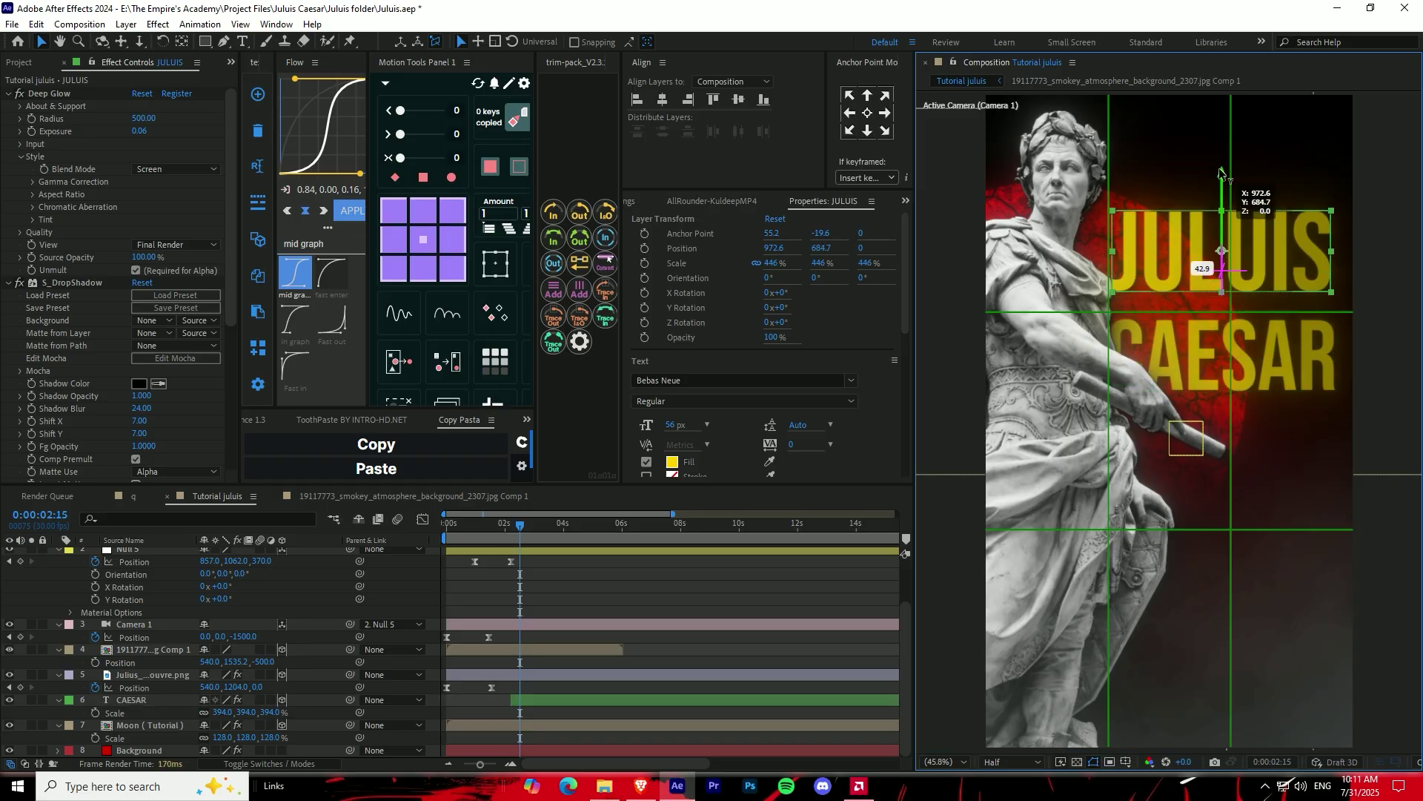
scroll(572, 556, "up", 2)
left_click(571, 554)
left_click(551, 744)
left_click(546, 752)
left_click_drag(1209, 267, 1207, 257)
left_click(535, 547)
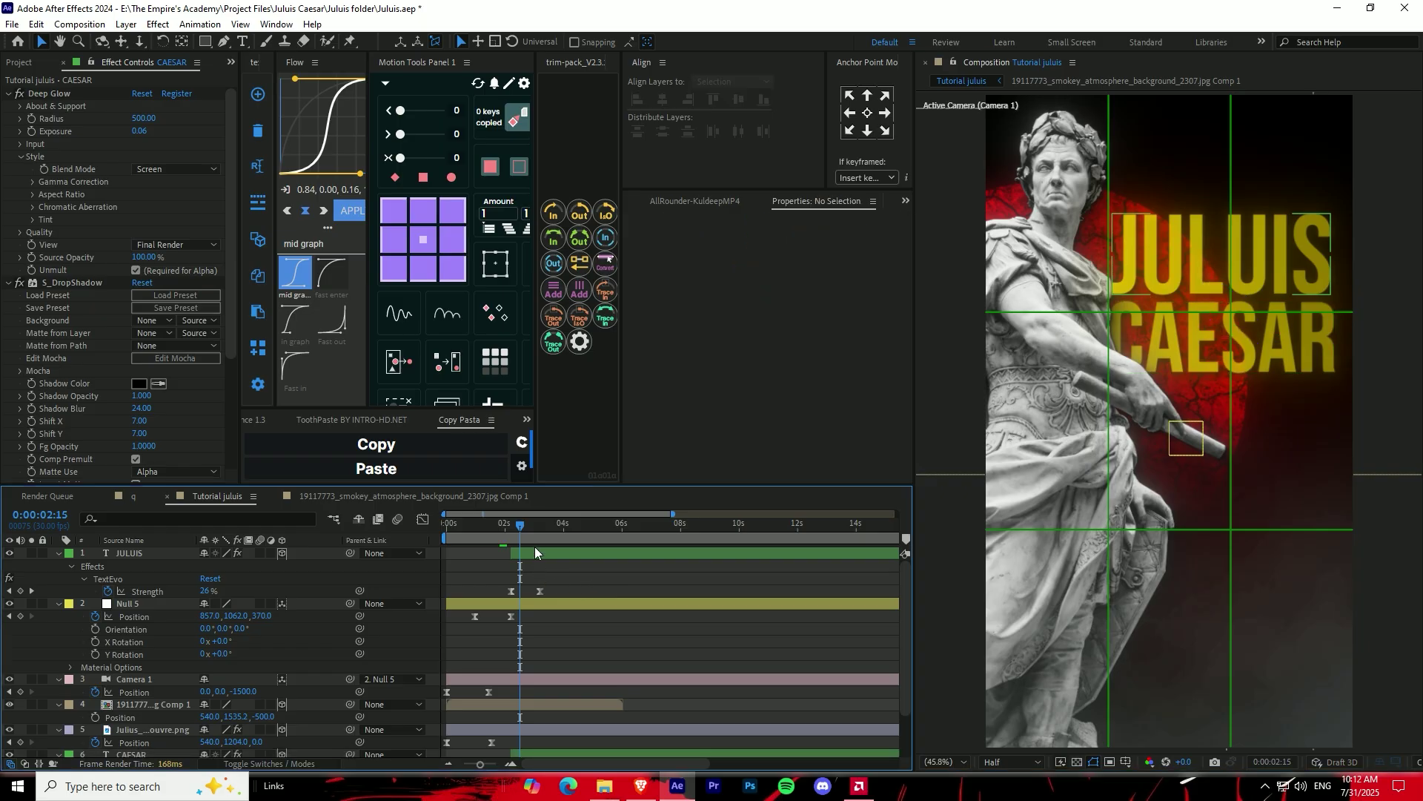
Preview the animation, start the CAESAR layer earlier and delay Null 5's last Position keyframe to about 2.8 seconds.
key("Home")
key("space")
key("space")
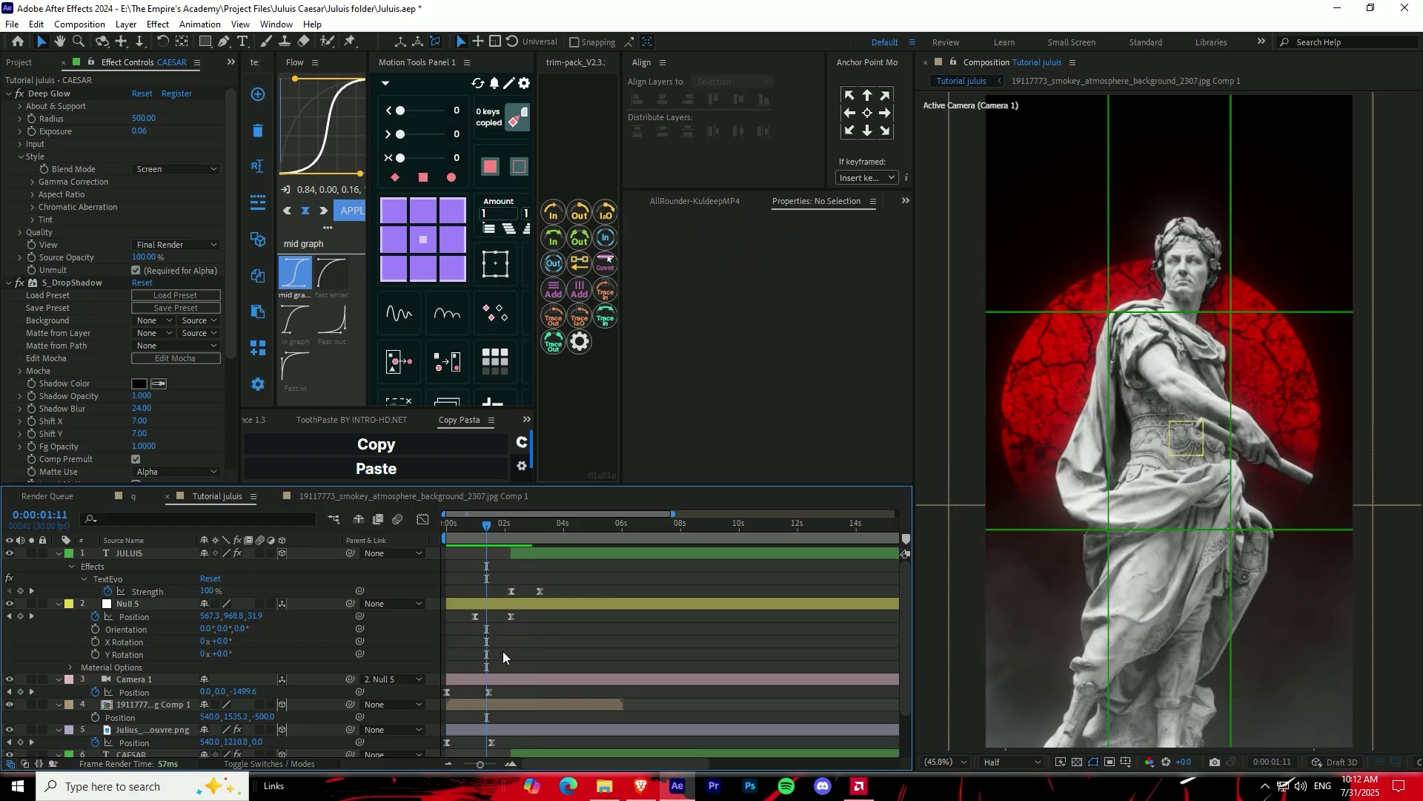
scroll(504, 550, "down", 2)
left_click(525, 700)
key("space")
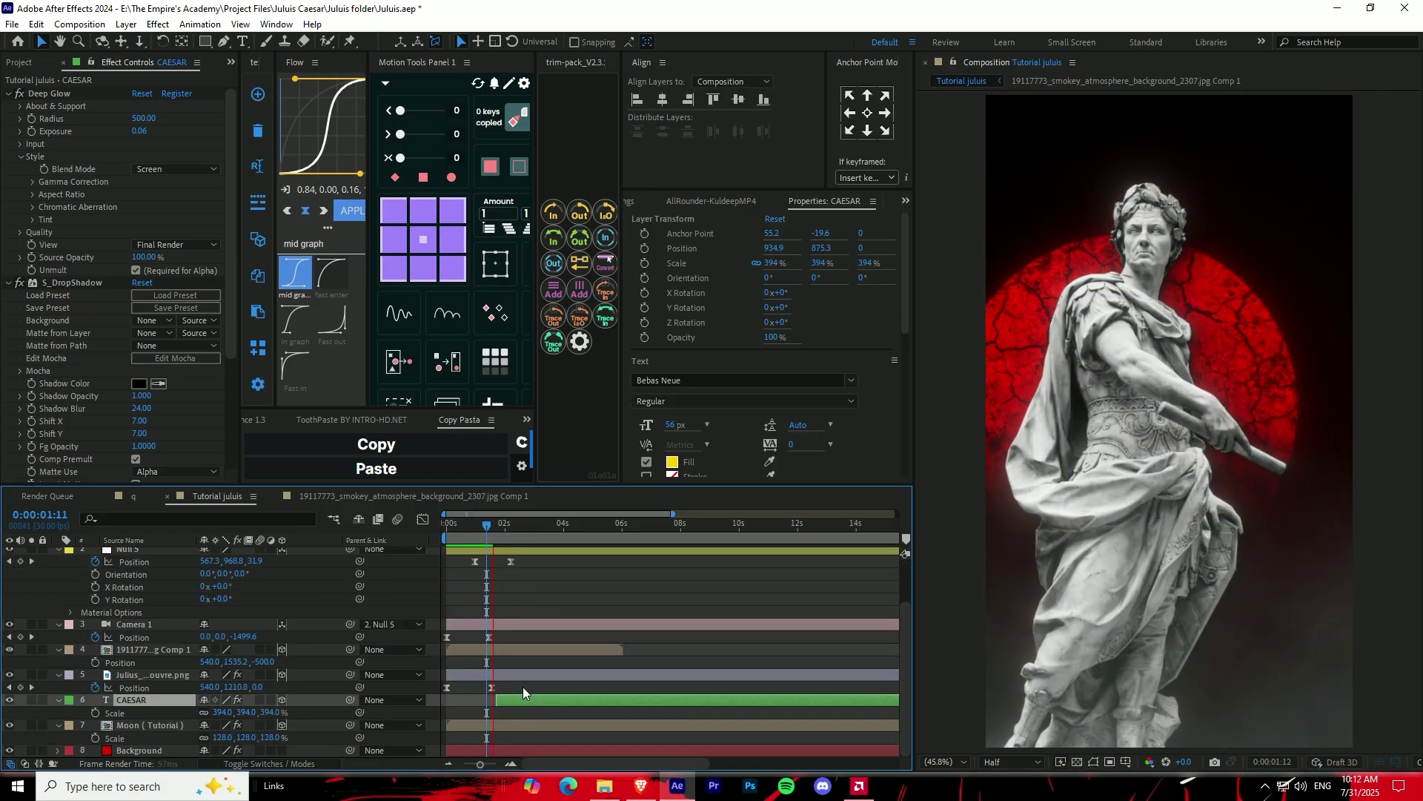
mouse_move(514, 565)
left_mouse_down()
mouse_move(519, 590)
mouse_move(532, 575)
left_mouse_up()
left_click(454, 525)
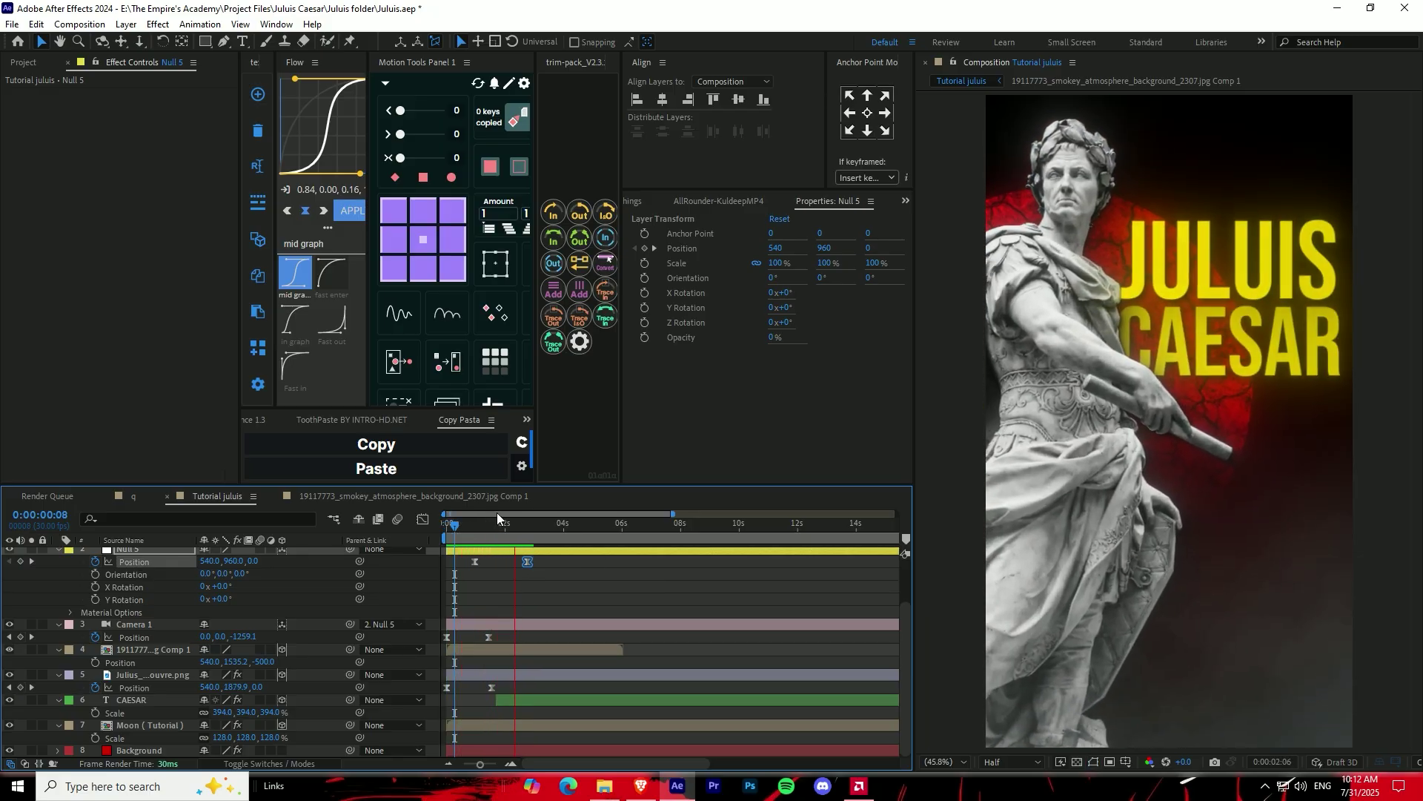
Retime the title layers so JULUIS starts at about 1.8 seconds and CAESAR at about 2 seconds, and preview.
left_click(531, 701)
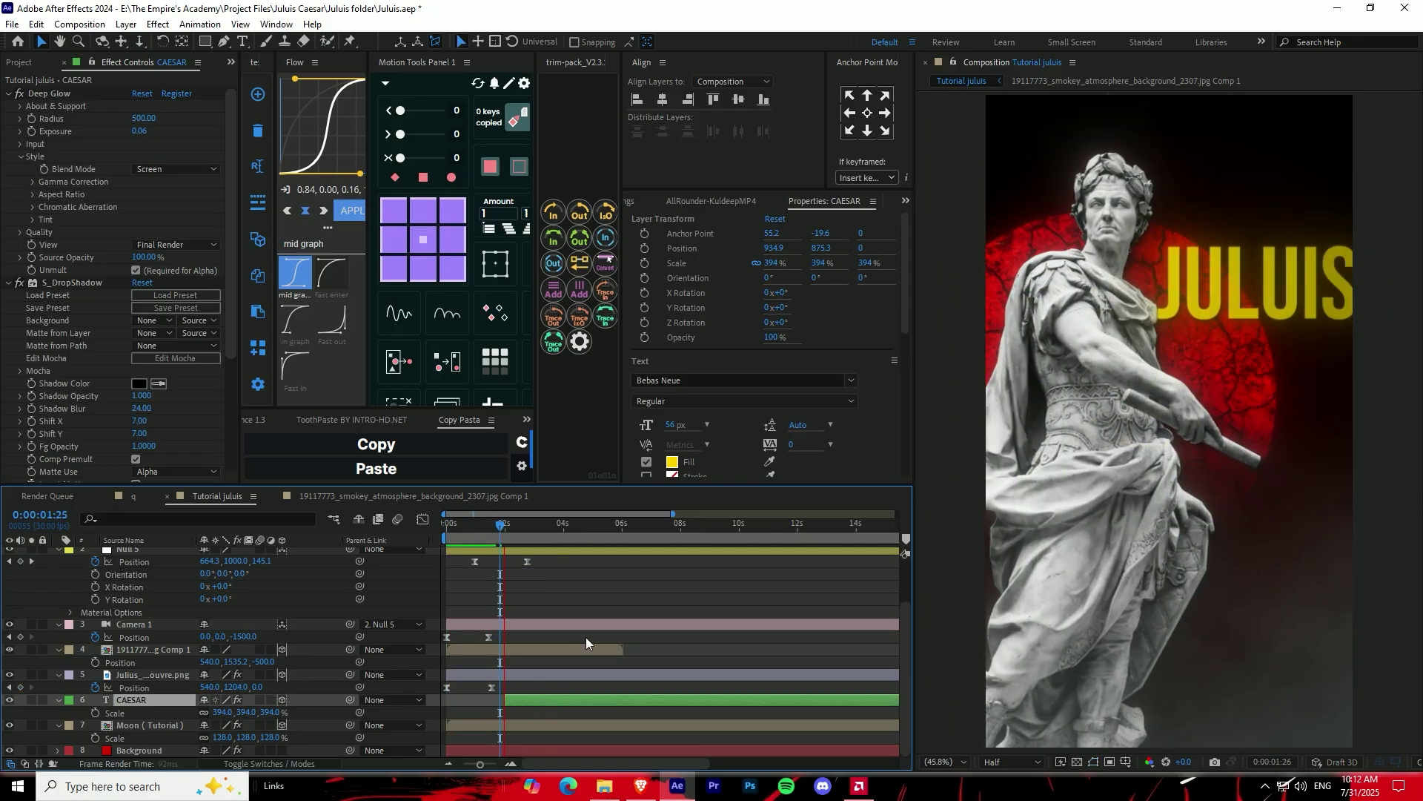
scroll(593, 552, "up", 3)
left_click(539, 556)
left_click_drag(478, 526, 386, 522)
key("space")
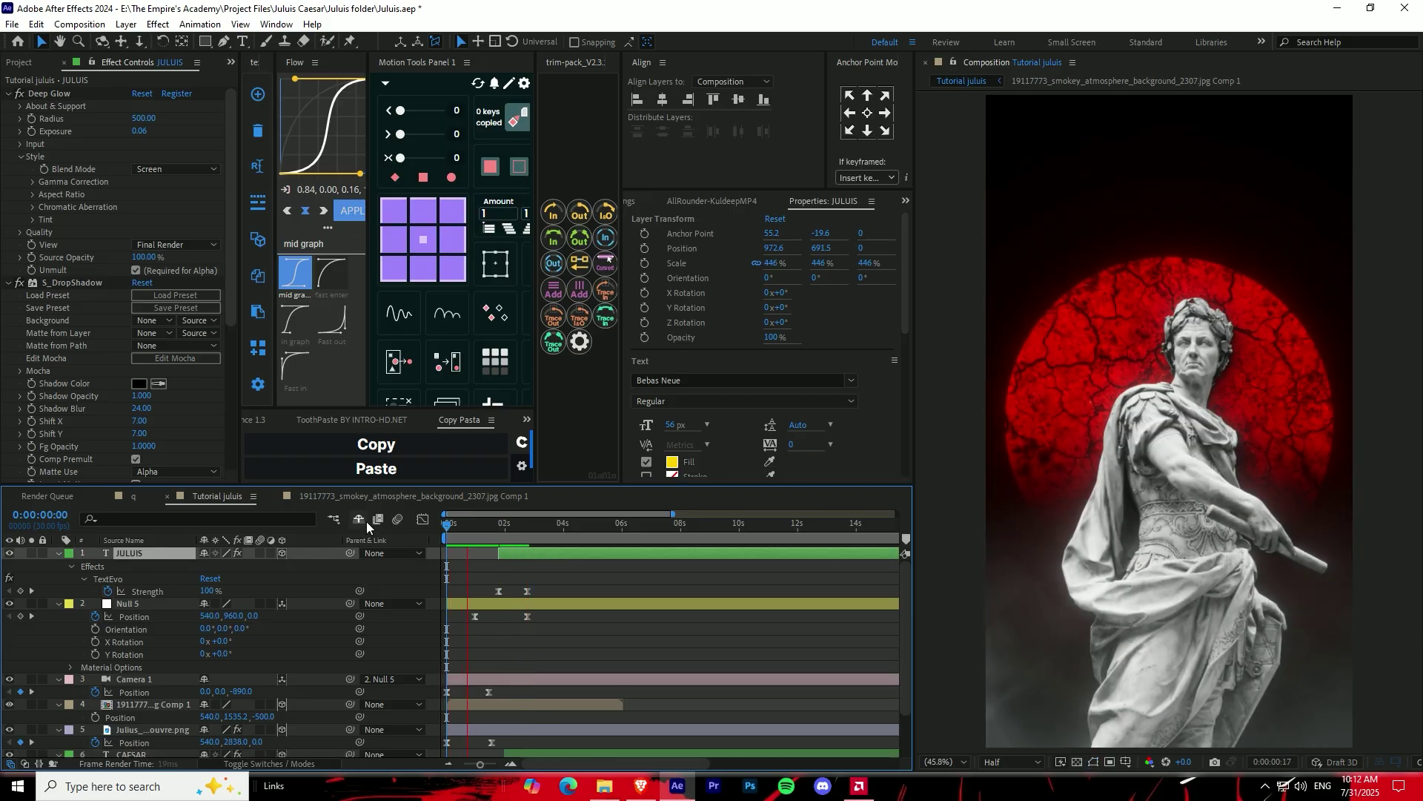
Change the font of the CAESAR text to League Gothic.
left_click(509, 523)
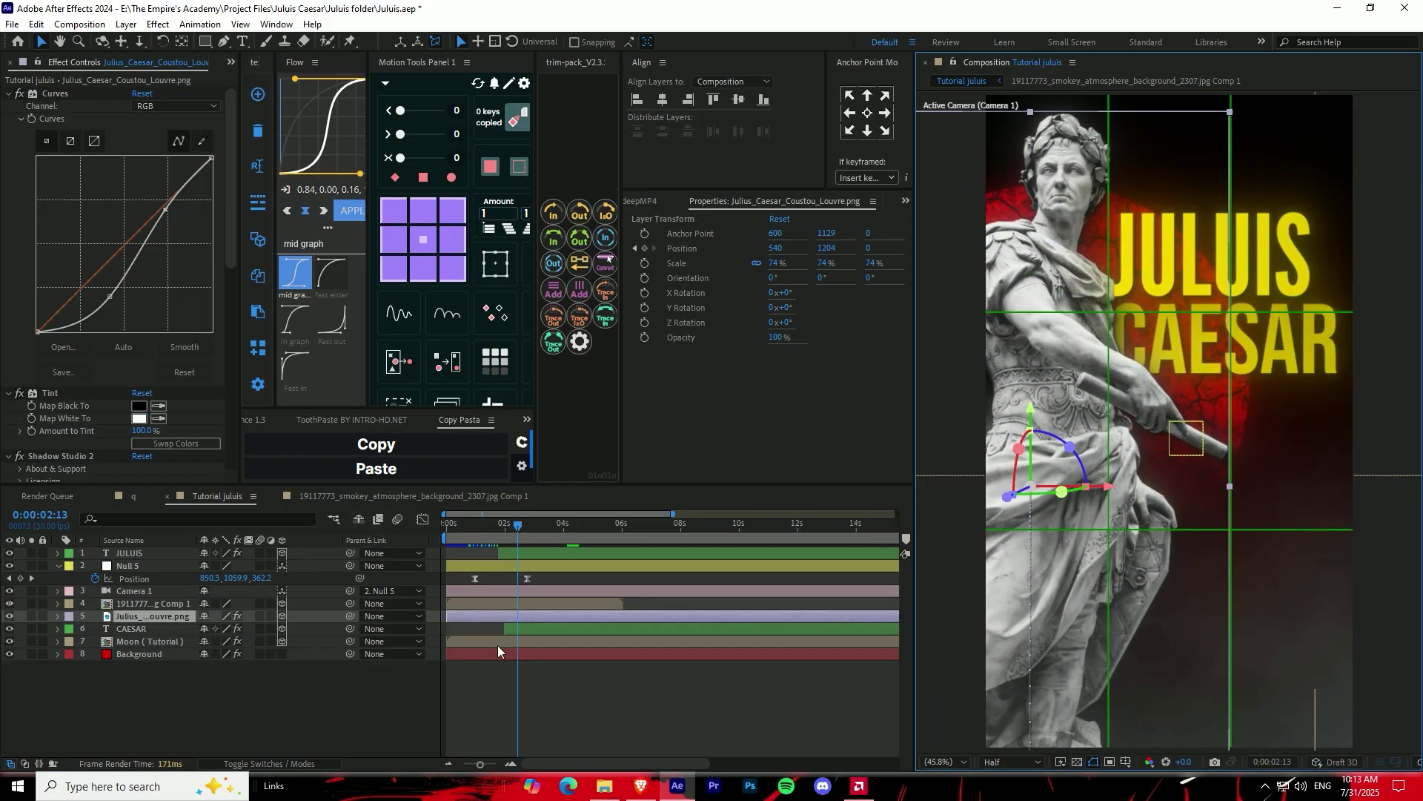
left_click(519, 630)
left_click(683, 381)
type("leag")
key("Return")
Enlarge the JULUIS text to 513% scale and shift it right to X position 1009.
left_click(519, 553)
key("s")
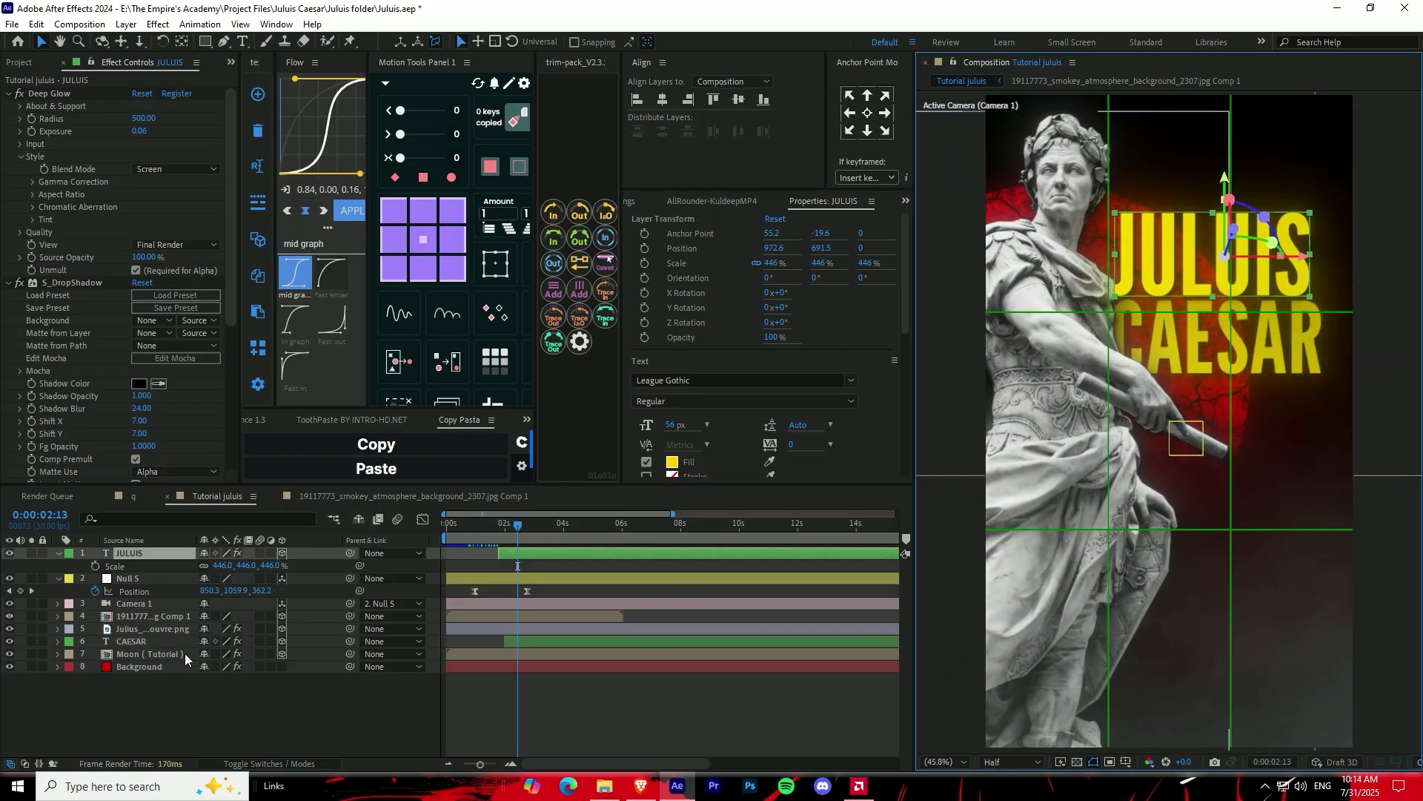
left_click_drag(222, 565, 278, 554)
left_click_drag(1303, 257, 1329, 254)
left_click(1220, 339)
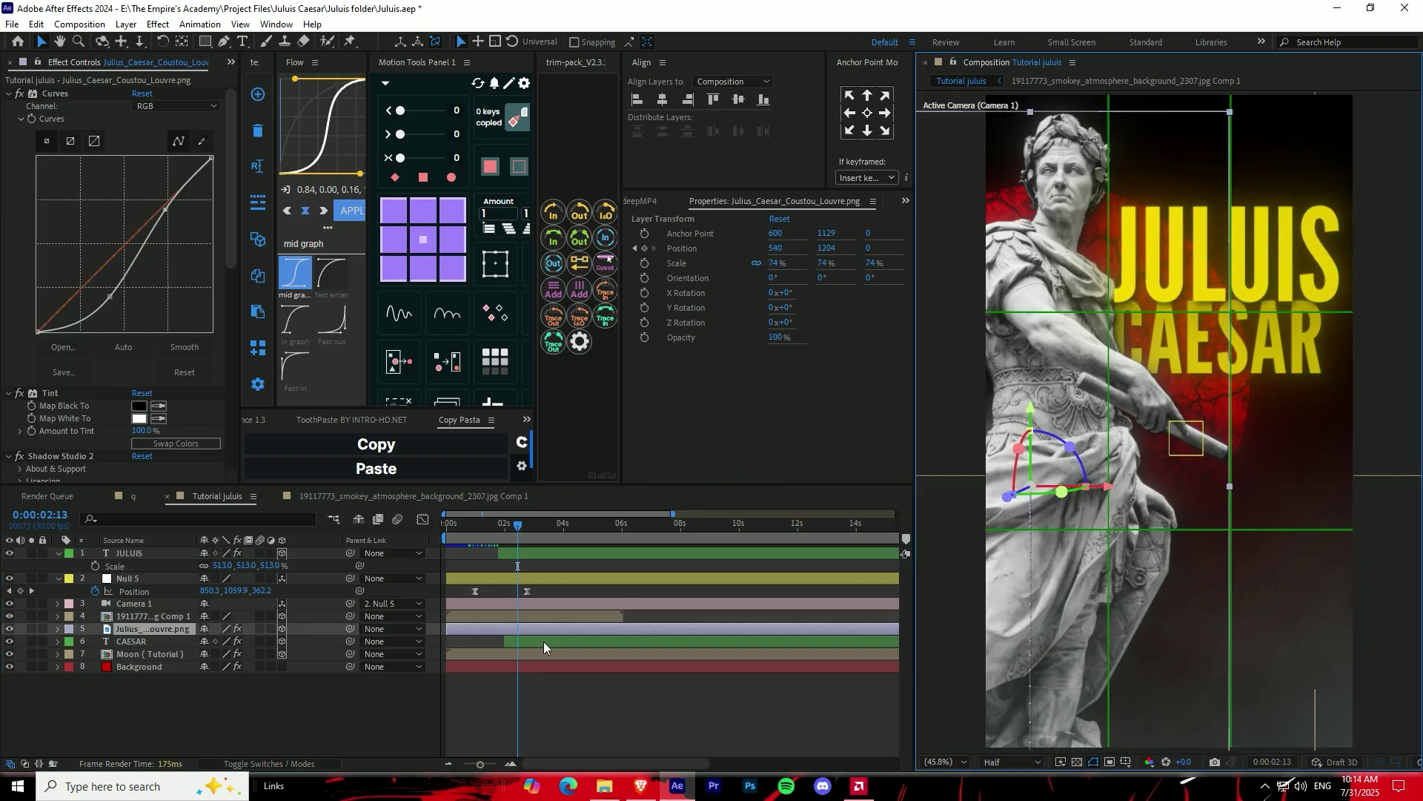
Reduce the scale of the JULUIS text to 481%.
left_click(531, 640)
mouse_move(158, 643)
left_mouse_down()
mouse_move(171, 611)
mouse_move(168, 648)
left_mouse_up()
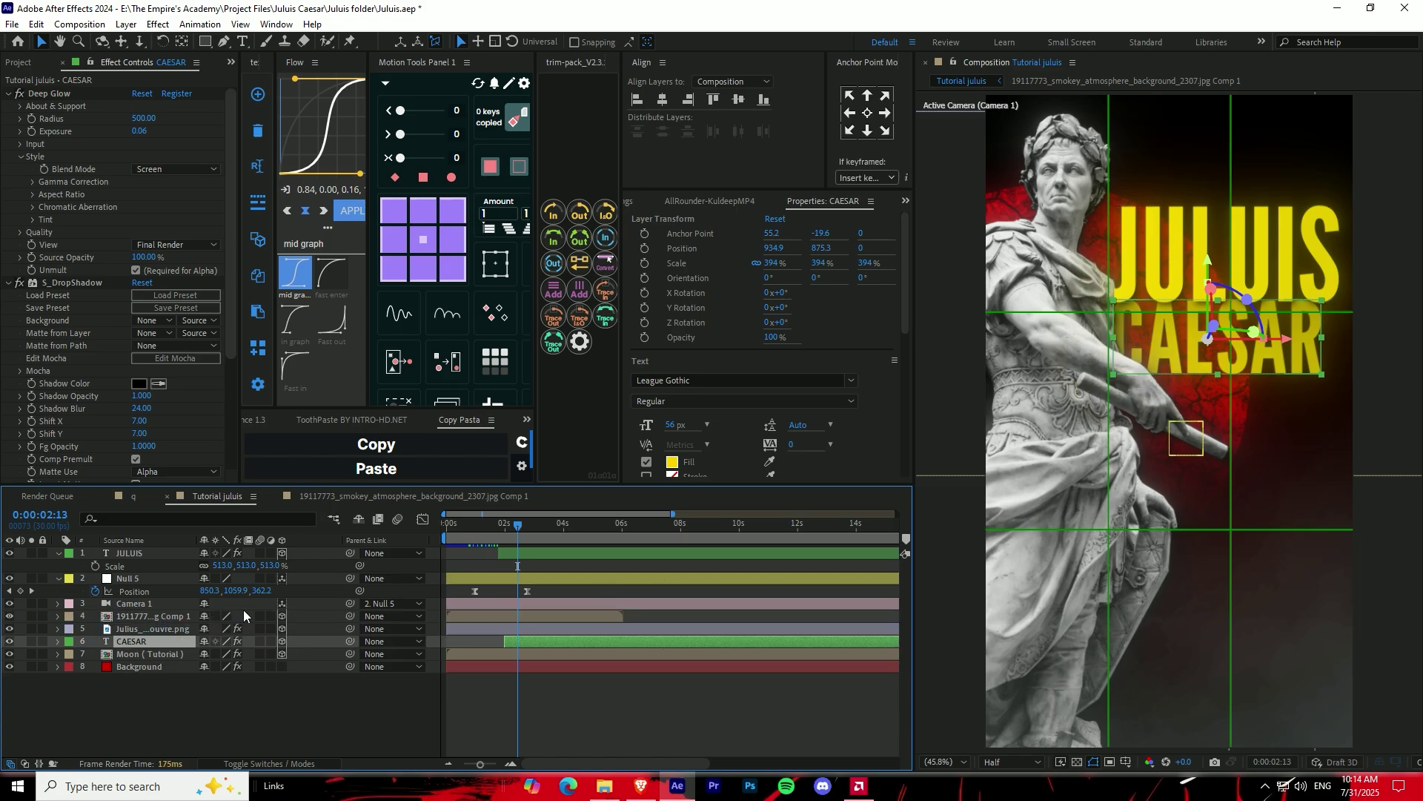
left_click(167, 554)
key("s")
key("s")
left_click_drag(225, 565, 206, 566)
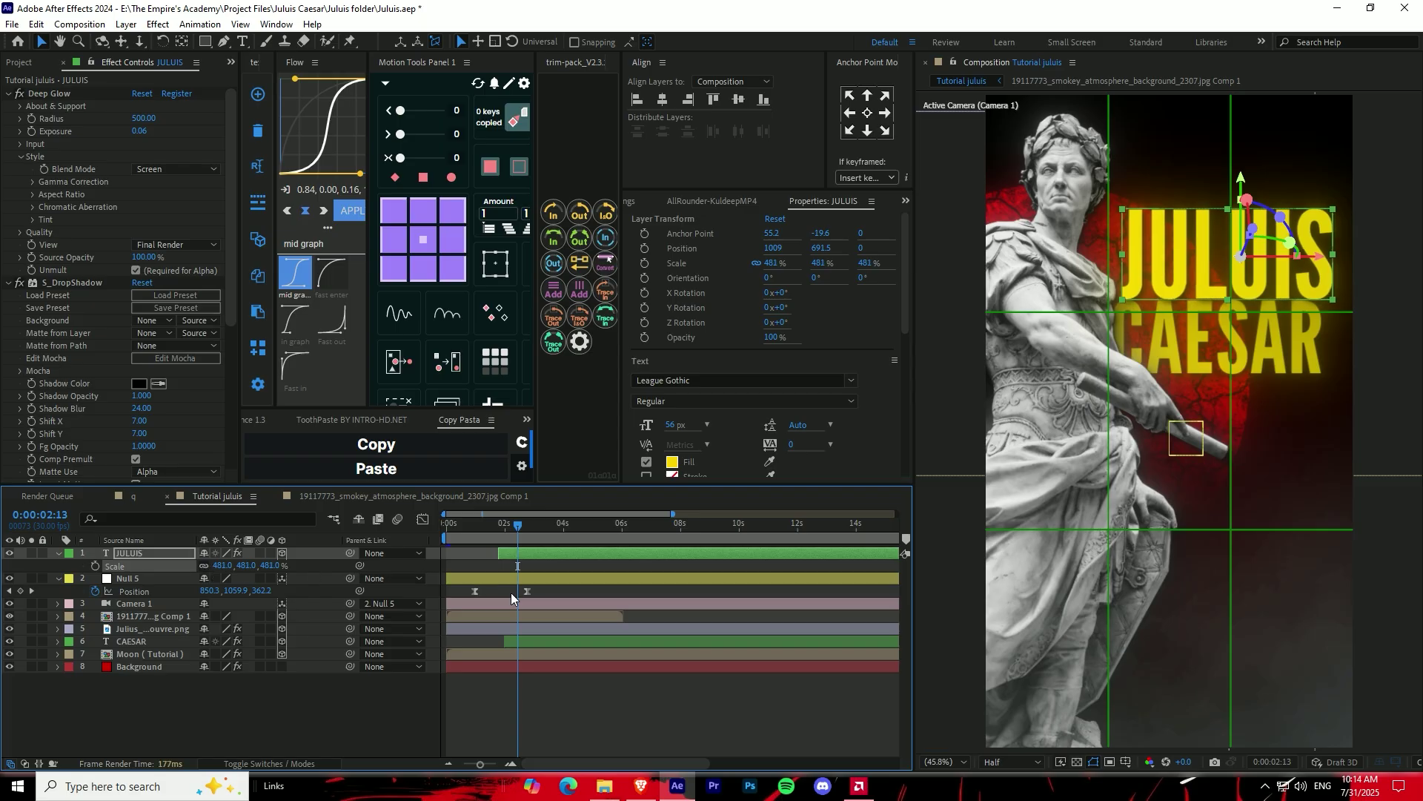
Scale the CAESAR text to 397% and align it under JULUIS at about X 956, Y 893.
left_click(200, 642)
key("s")
left_click_drag(1283, 339, 1290, 341)
left_click_drag(1213, 257, 1212, 265)
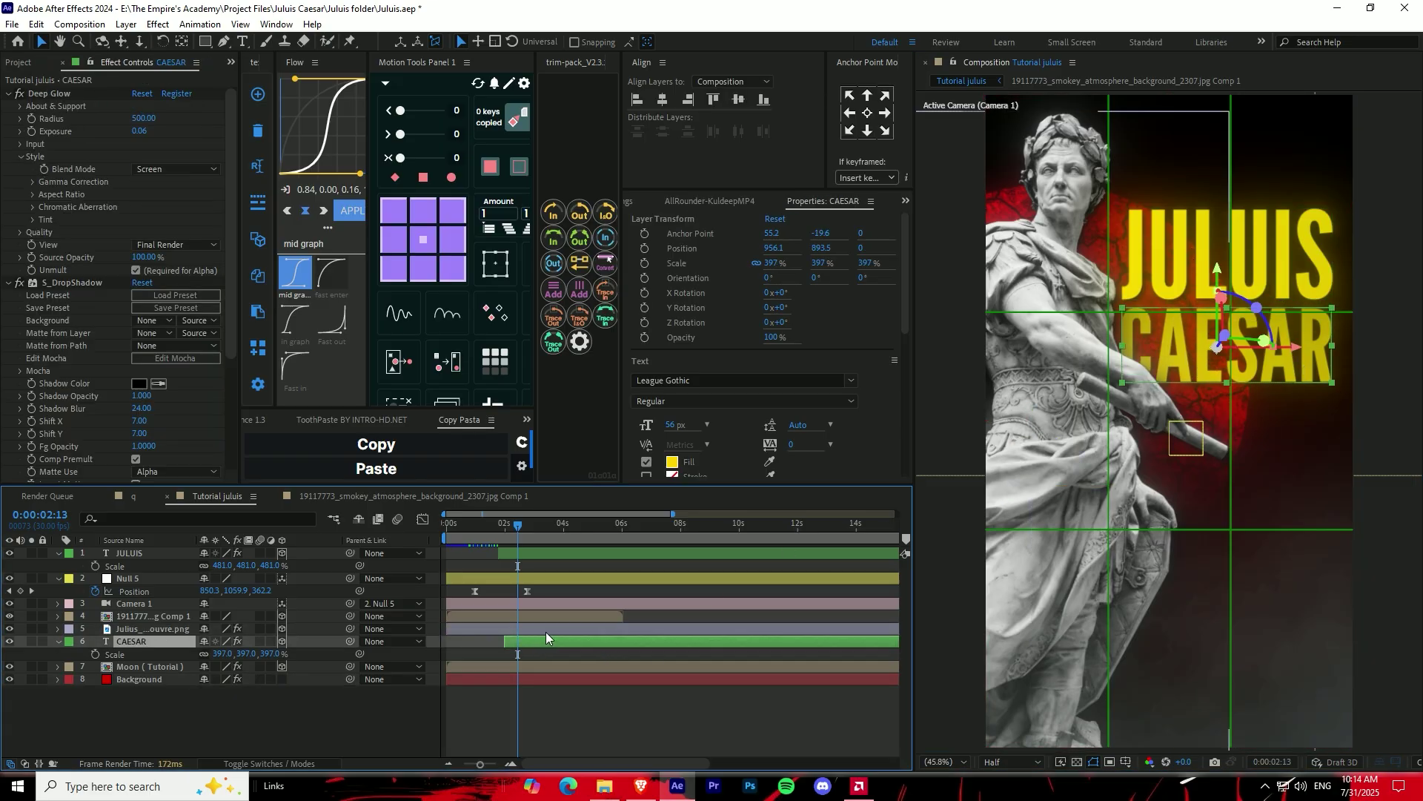
Create a new adjustment layer and apply the CC Vignette effect to it.
right_click(512, 496)
mouse_move(549, 503)
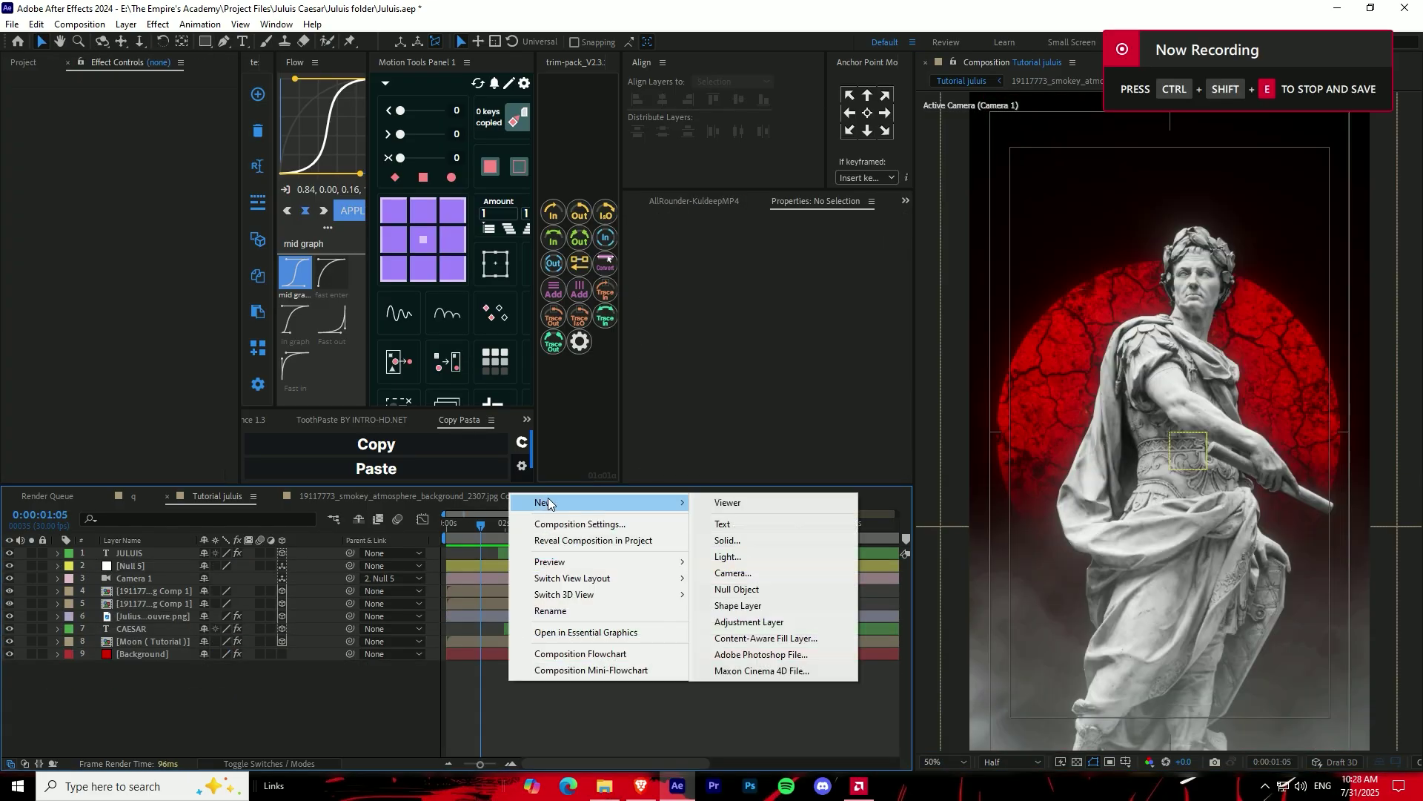
left_click(775, 623)
key("ctrl+space")
type("cc vi")
key("Return")
Set the vignette's Amount to 128 and raise its center to about 570, 804.
left_click_drag(140, 105, 163, 100)
left_click(19, 94)
left_click(19, 93)
left_click(50, 93)
left_click_drag(1170, 432, 1168, 358)
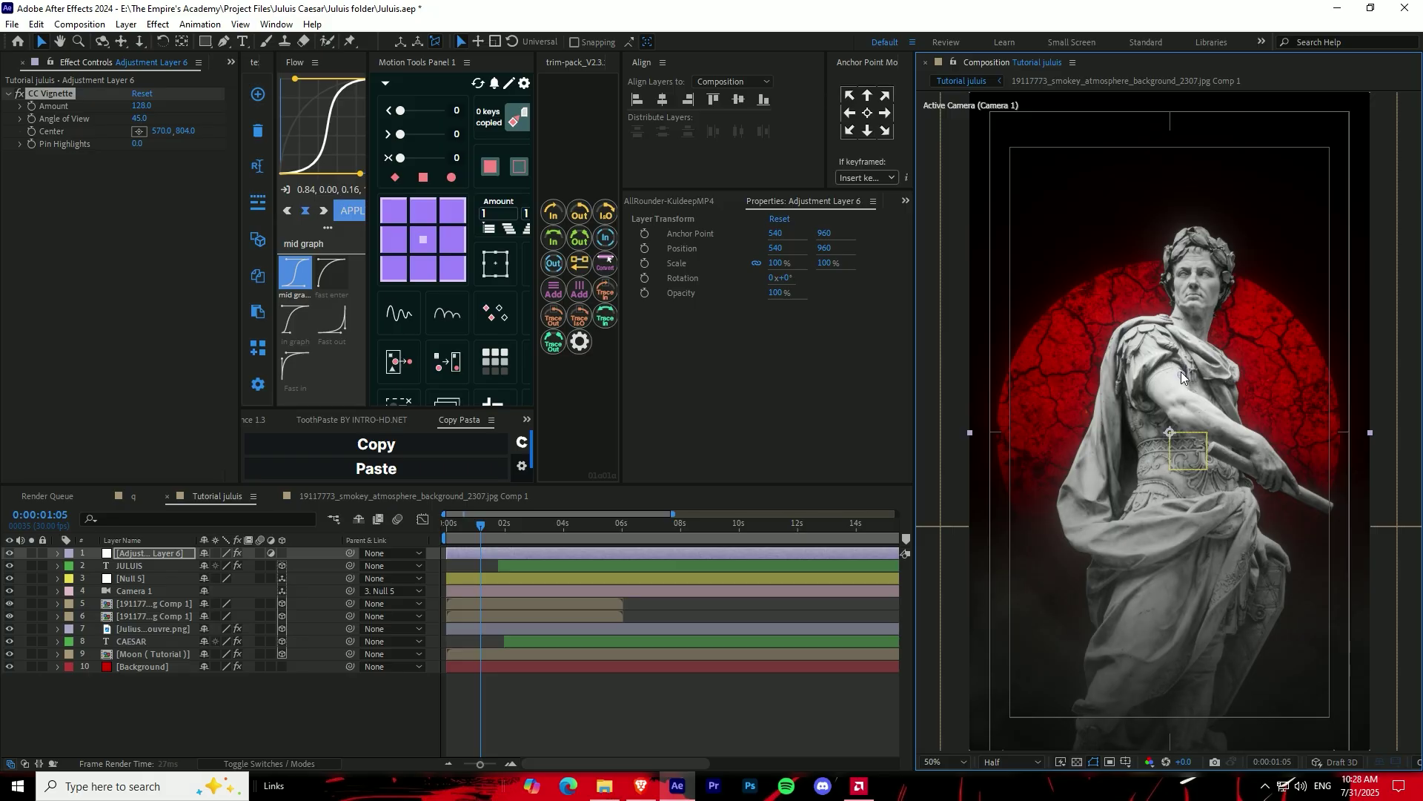
Duplicate the vignette adjustment layer and replace the copy's CC Vignette with Quick Chromatic Aberration 3.
key("ctrl+d")
key("ctrl+z")
left_click(518, 556)
key("ctrl+d")
left_click(67, 95)
key("Delete")
key("ctrl+space")
type("quick")
key("Return")
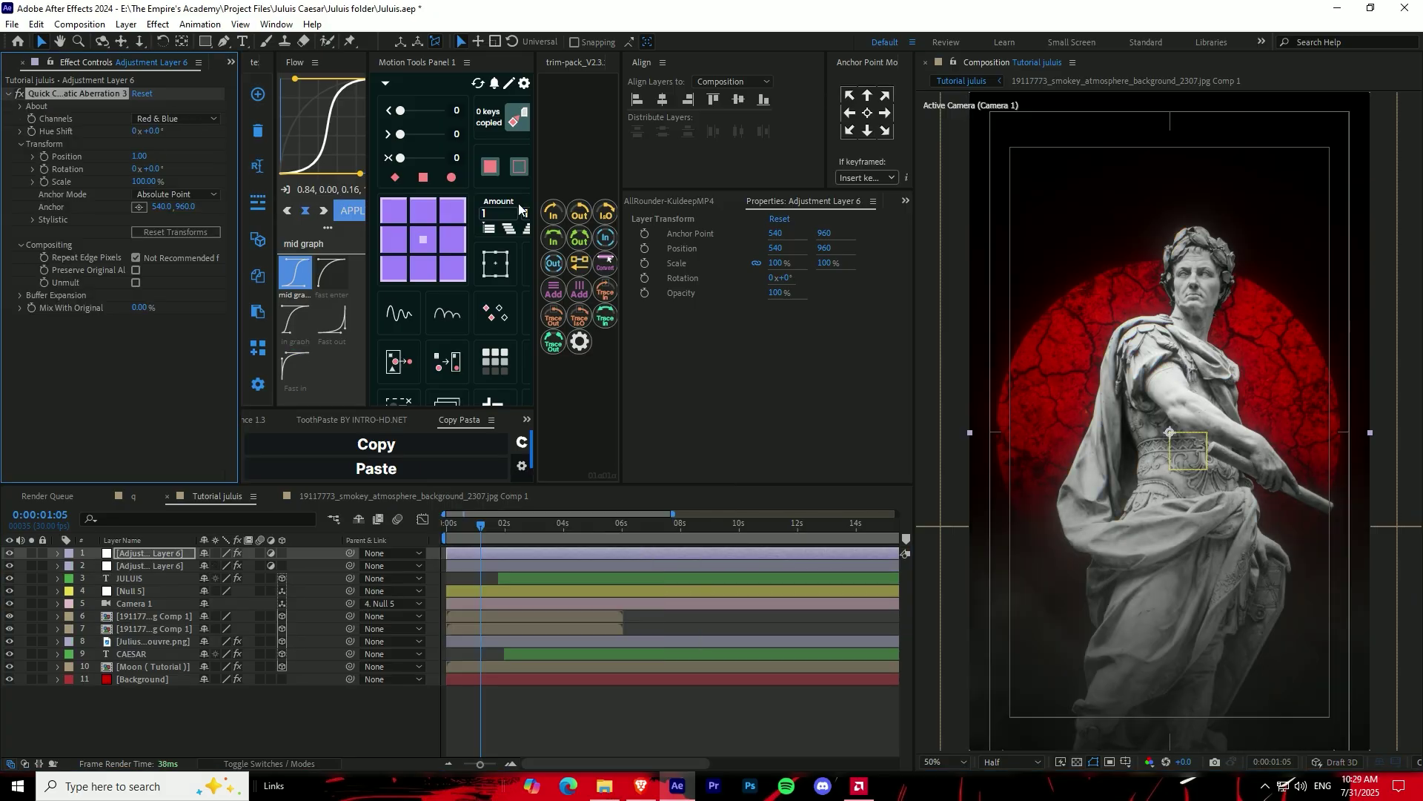
scroll(1154, 362, "up", 4)
scroll(1154, 362, "down", 2)
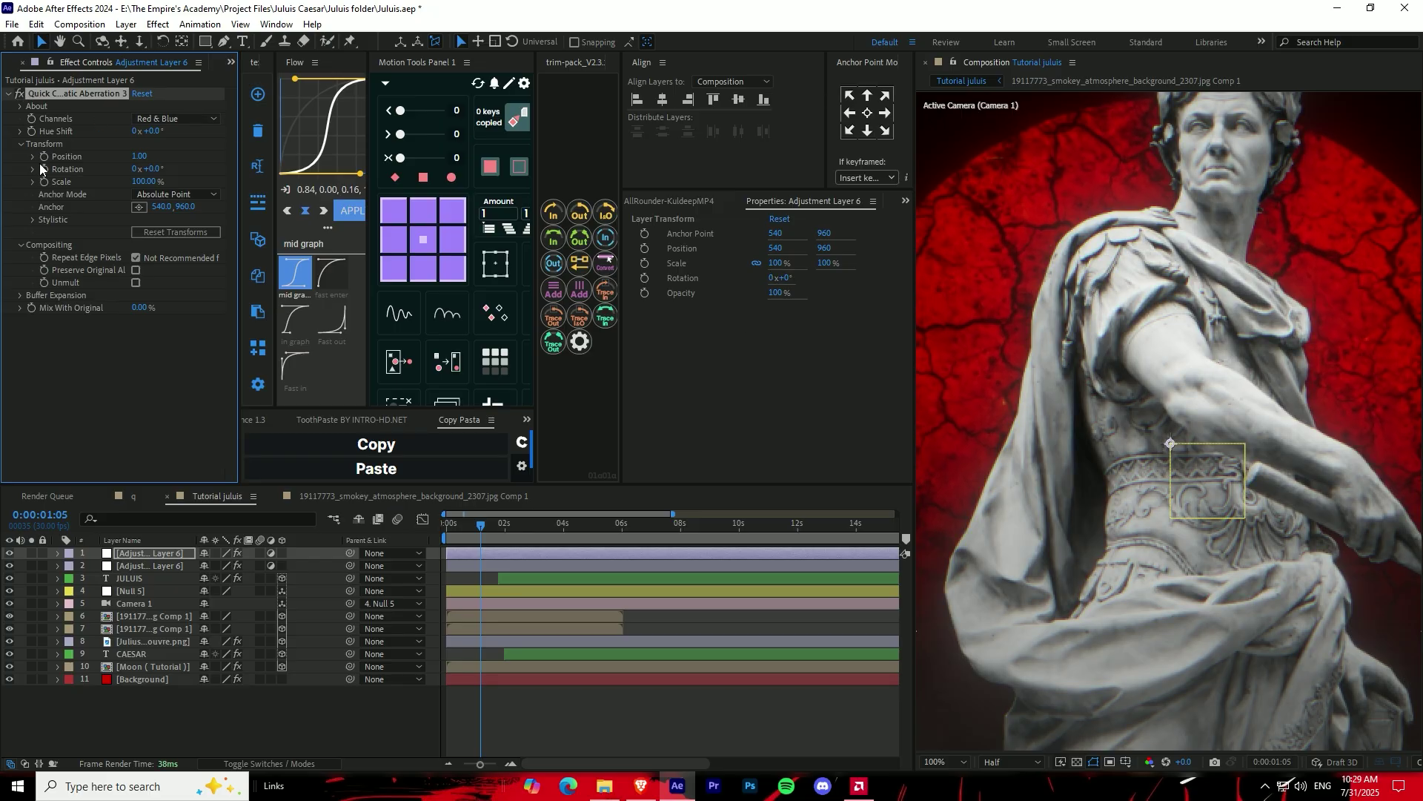
Add Magic Bullet Looks to the chromatic aberration layer and apply the Street Lights People look.
key("ctrl+space")
left_click(176, 332)
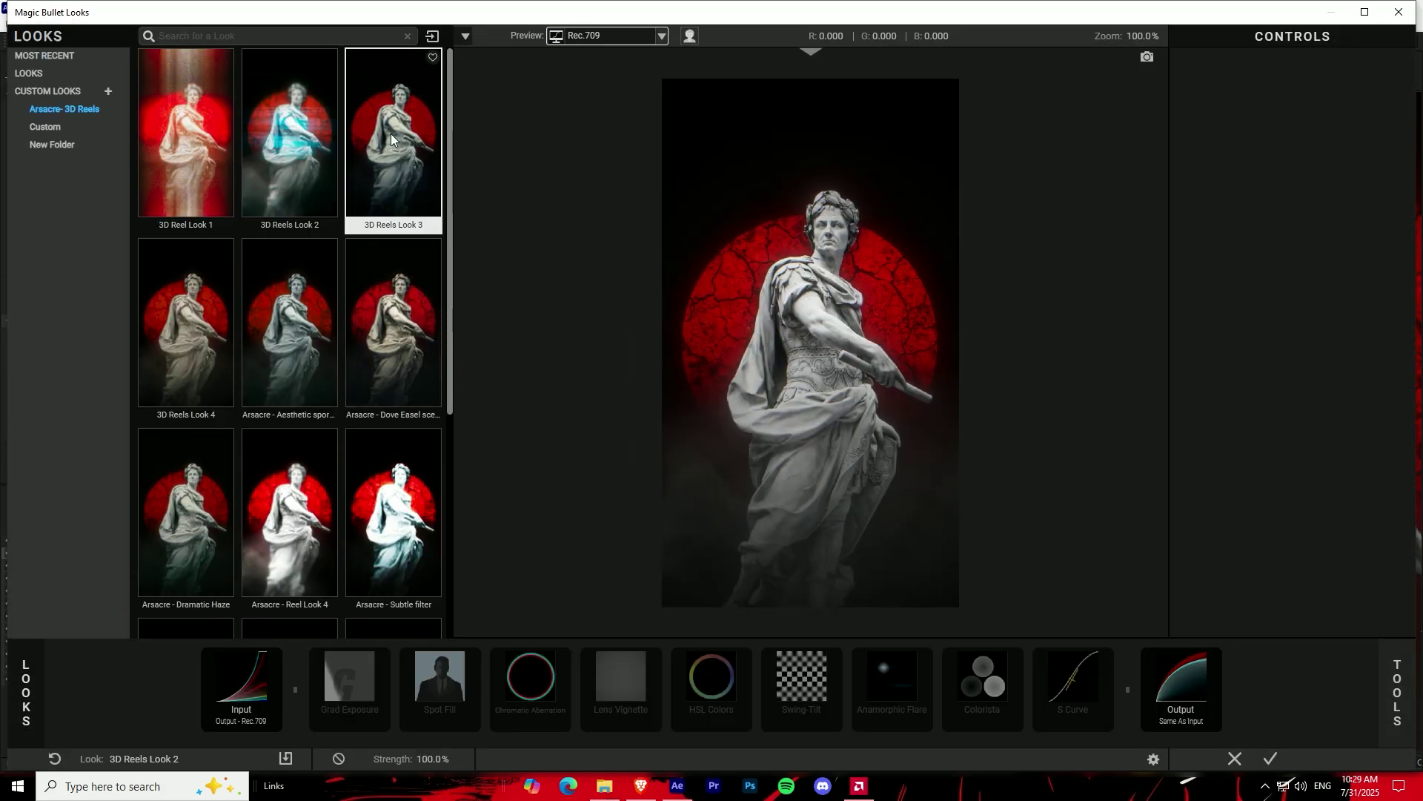
left_click(38, 72)
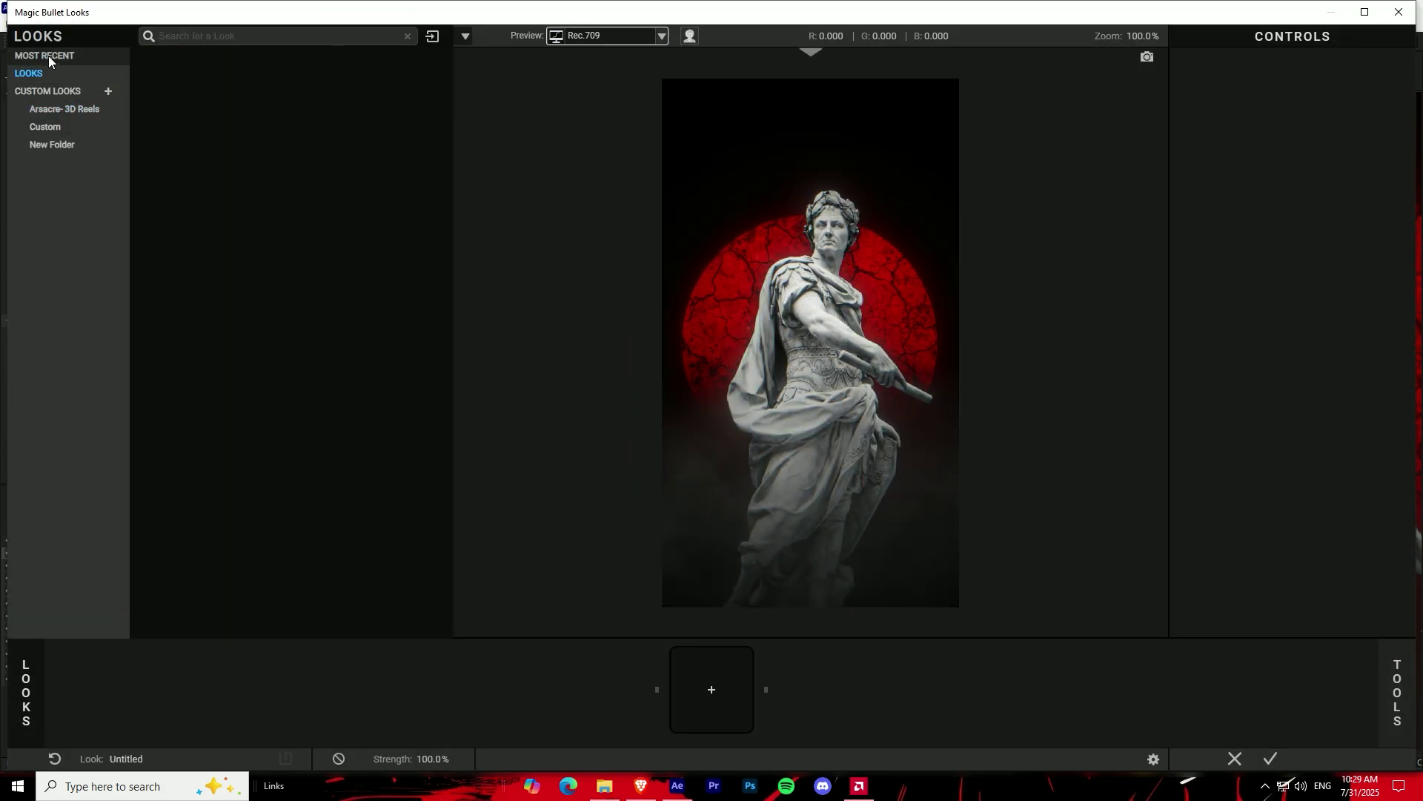
left_click(73, 55)
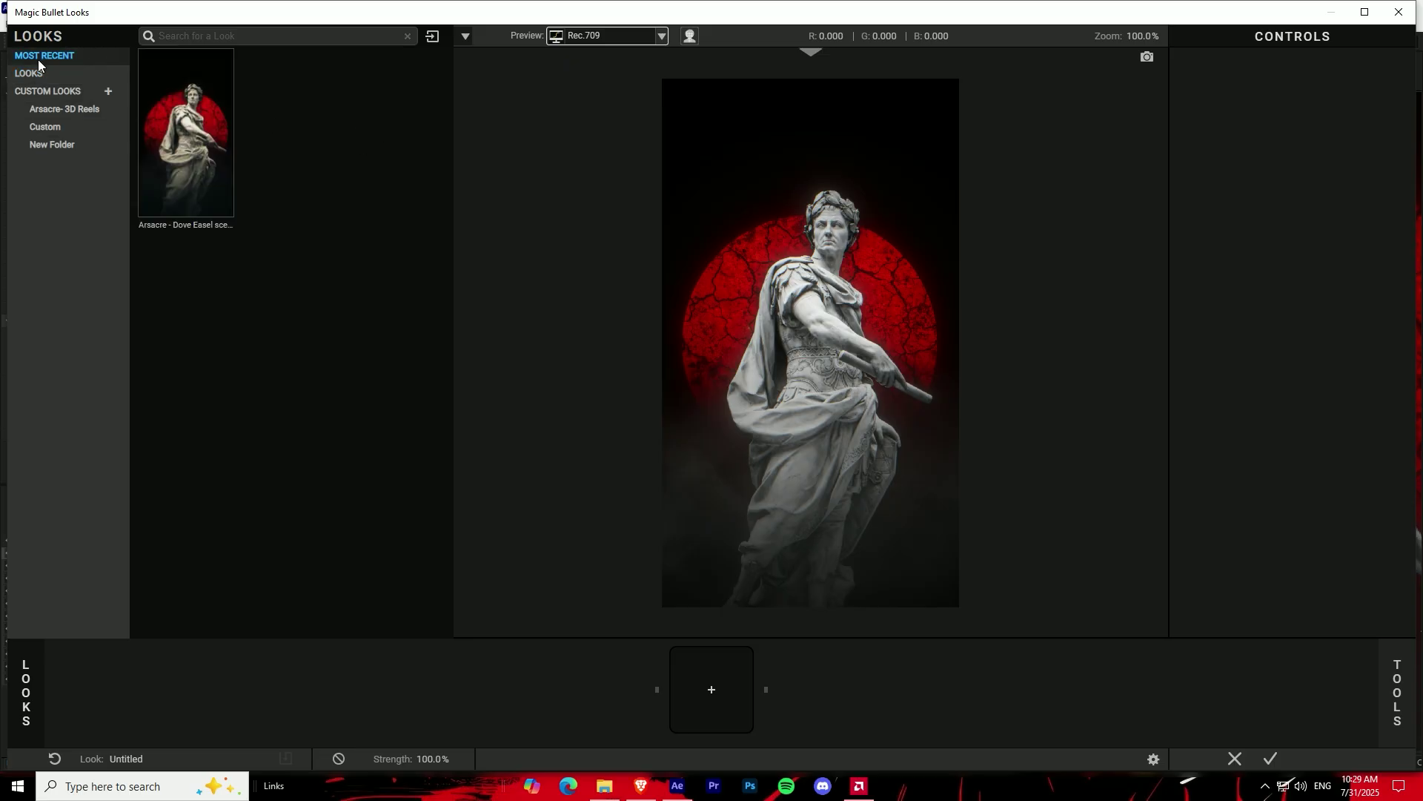
left_click(28, 74)
scroll(412, 219, "down", 3)
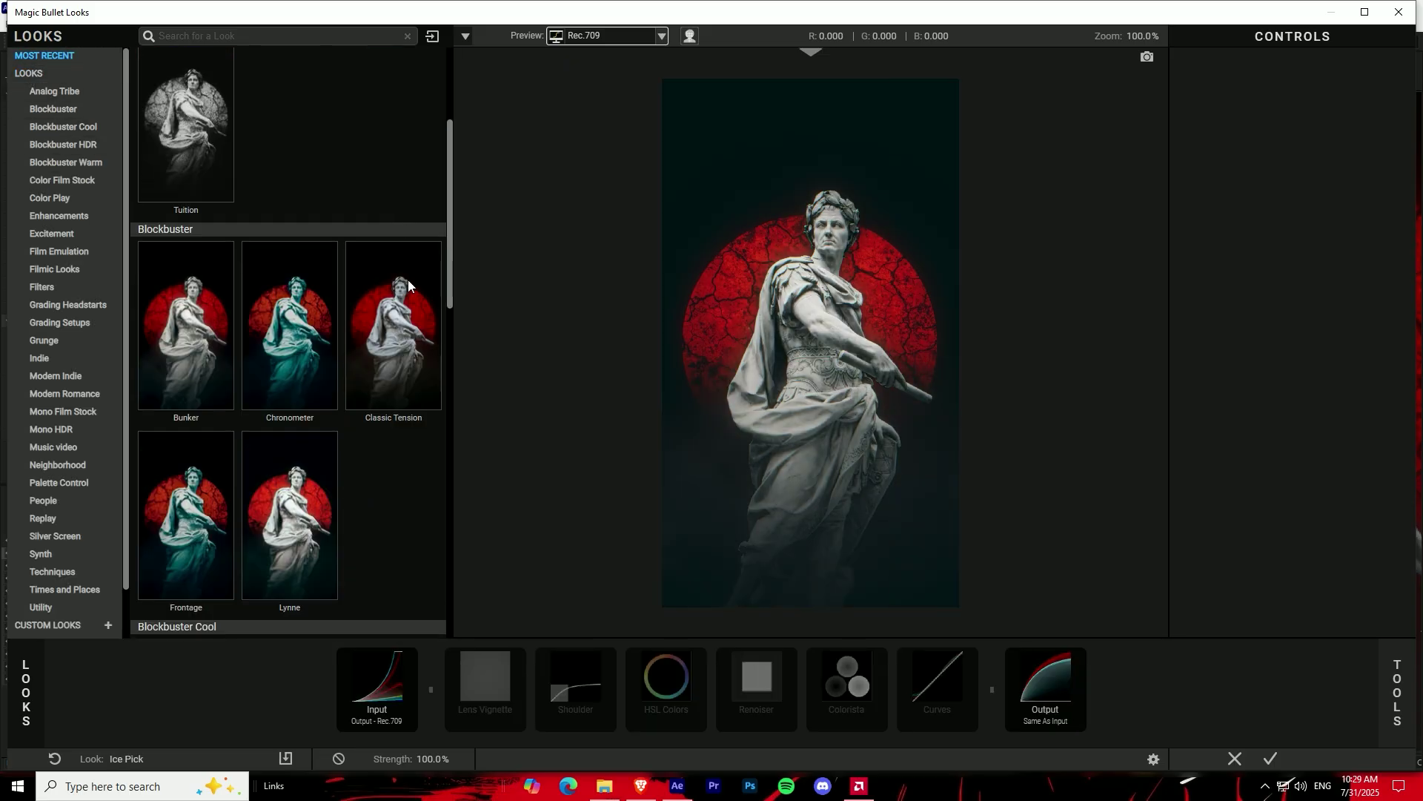
scroll(223, 439, "down", 5)
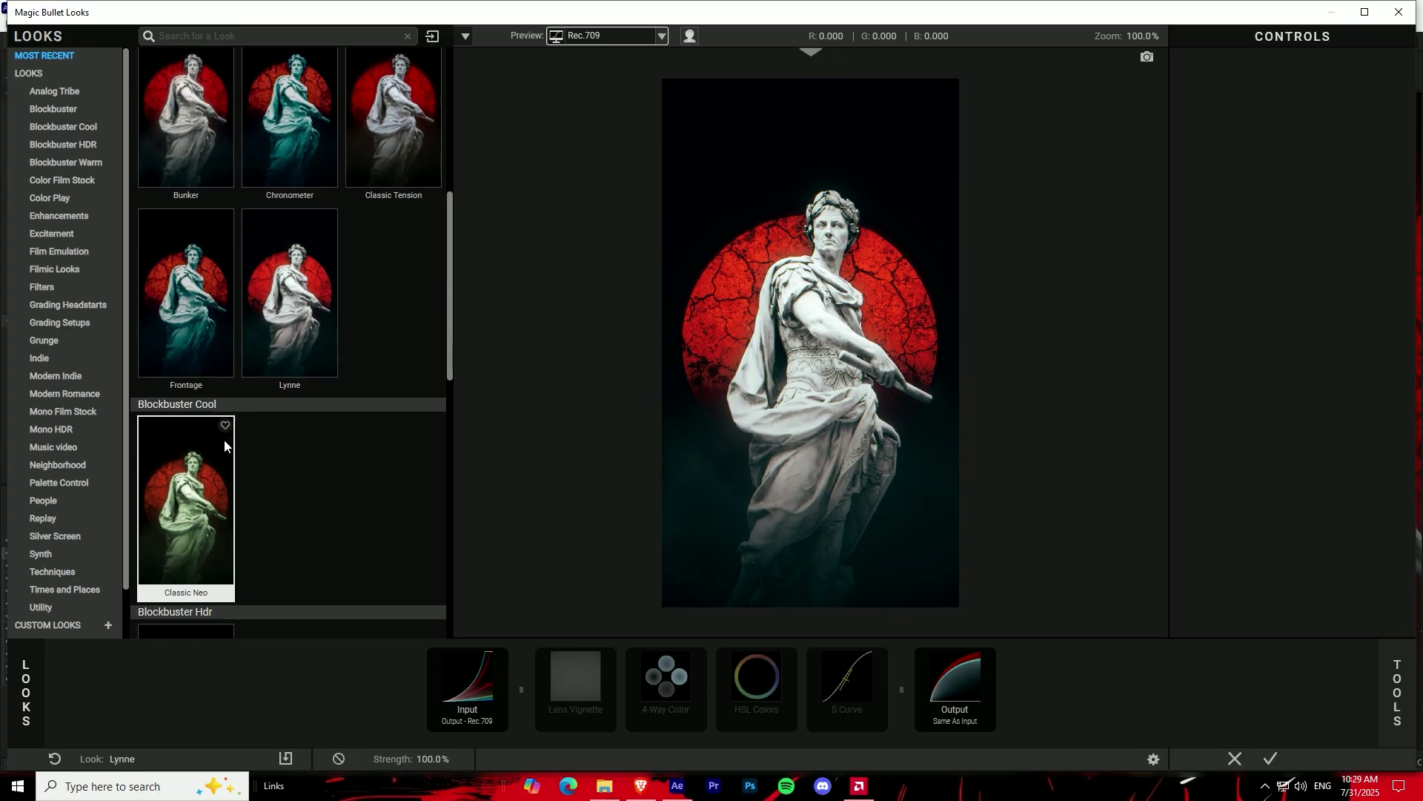
left_click(196, 429)
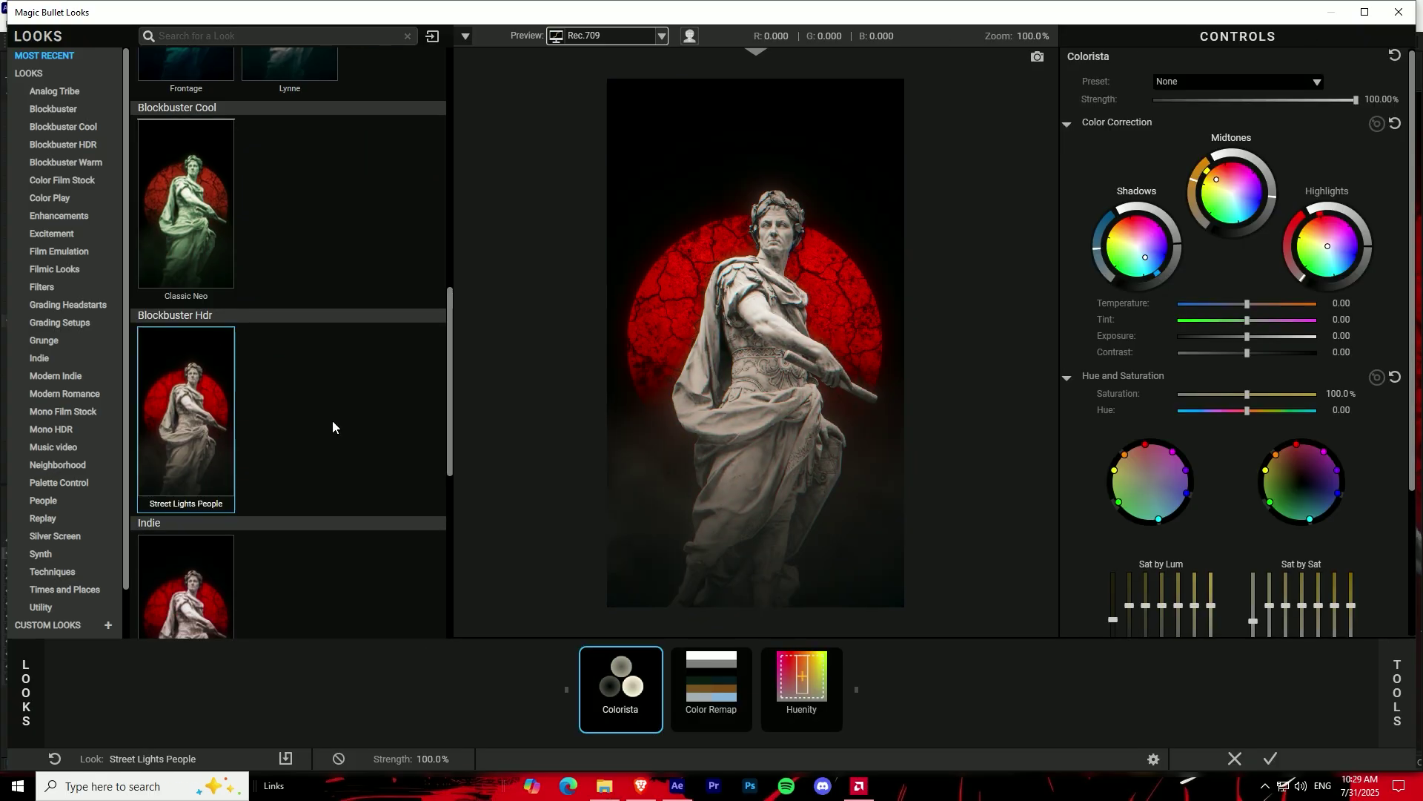
left_click(1271, 759)
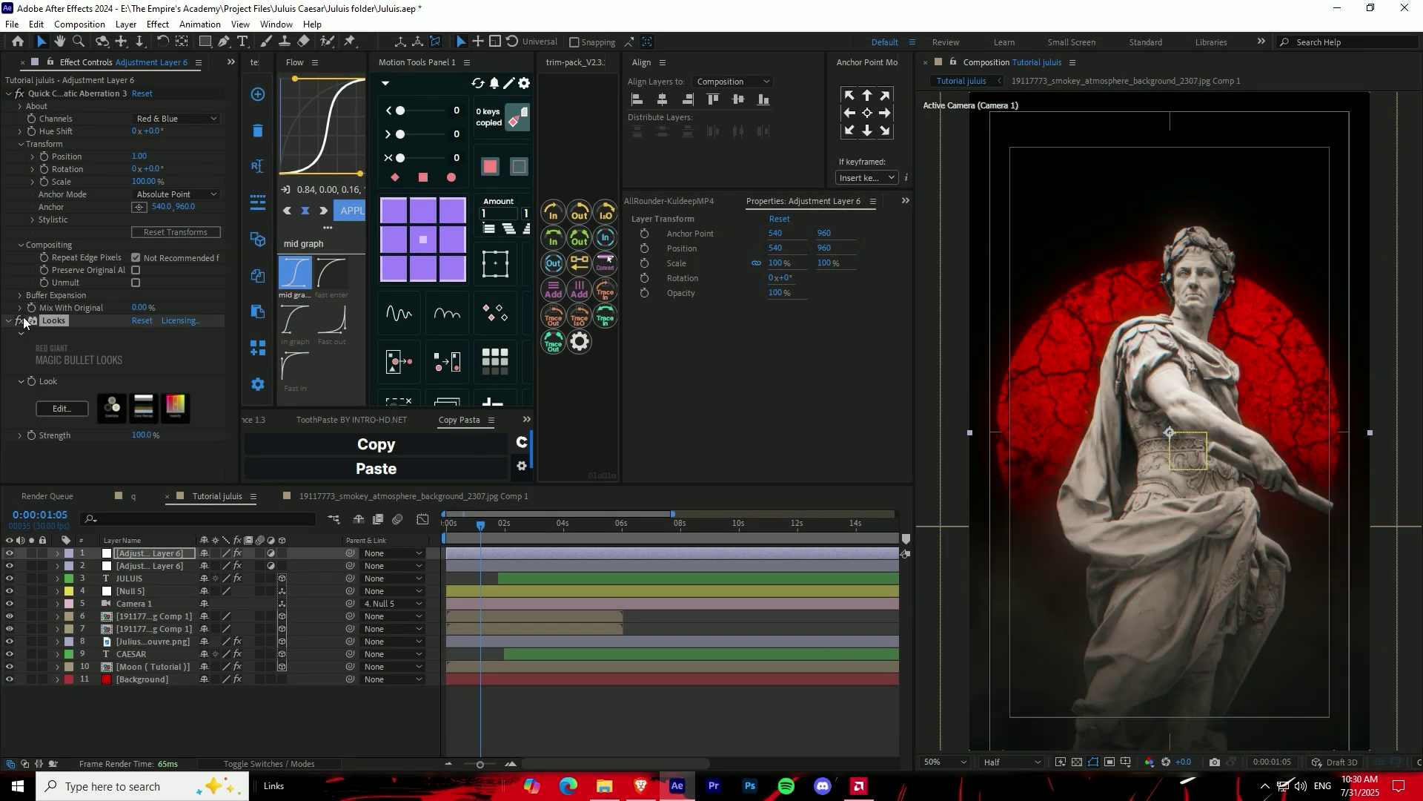
Add another adjustment layer with a Gaussian Blur set to 32.7 Blurriness.
left_click(544, 537)
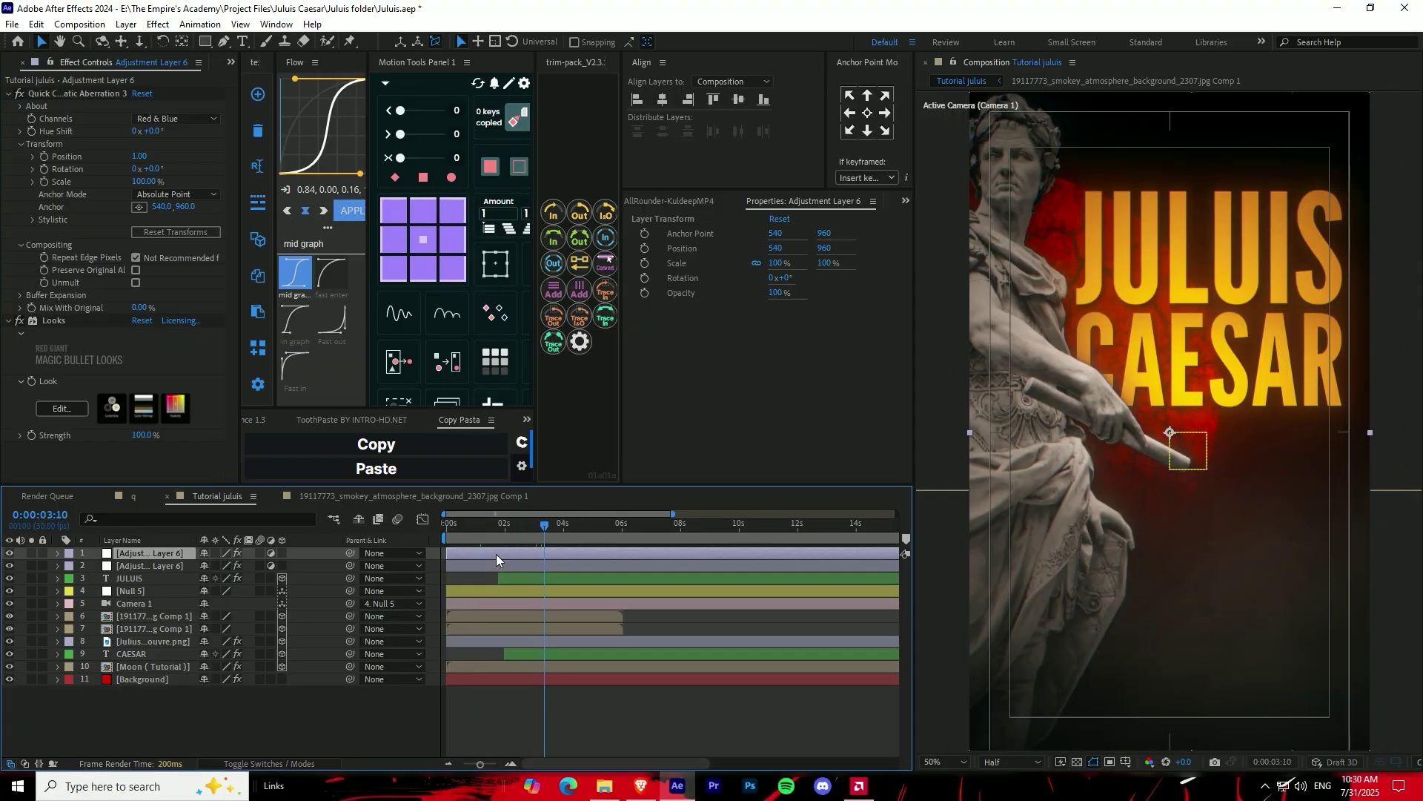
key("ctrl+alt+y")
key("ctrl+space")
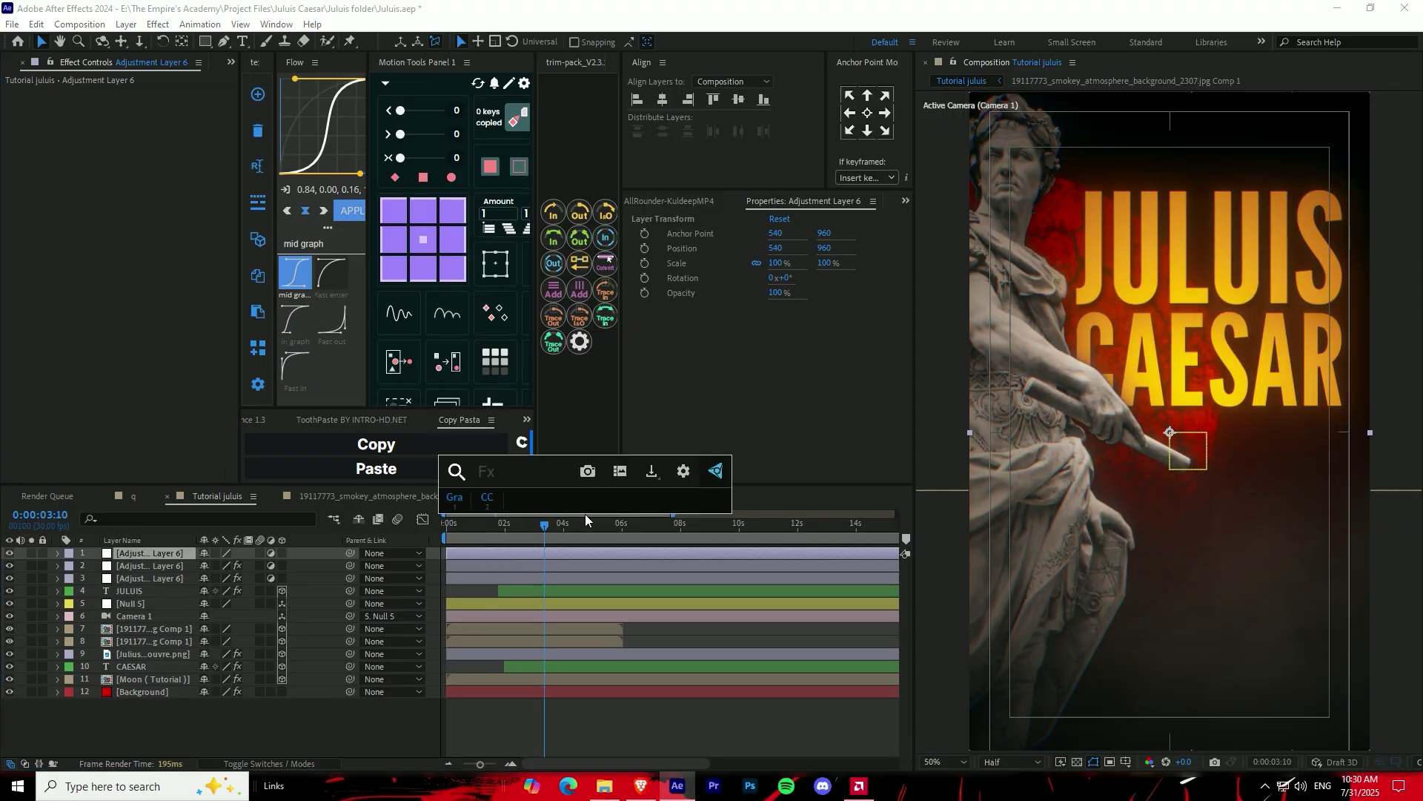
type("gaus")
key("Return")
left_click_drag(389, 86, 390, 86)
Add a full-frame elliptical mask to the blur layer, invert it and feather it by 233 pixels.
double_click(207, 43)
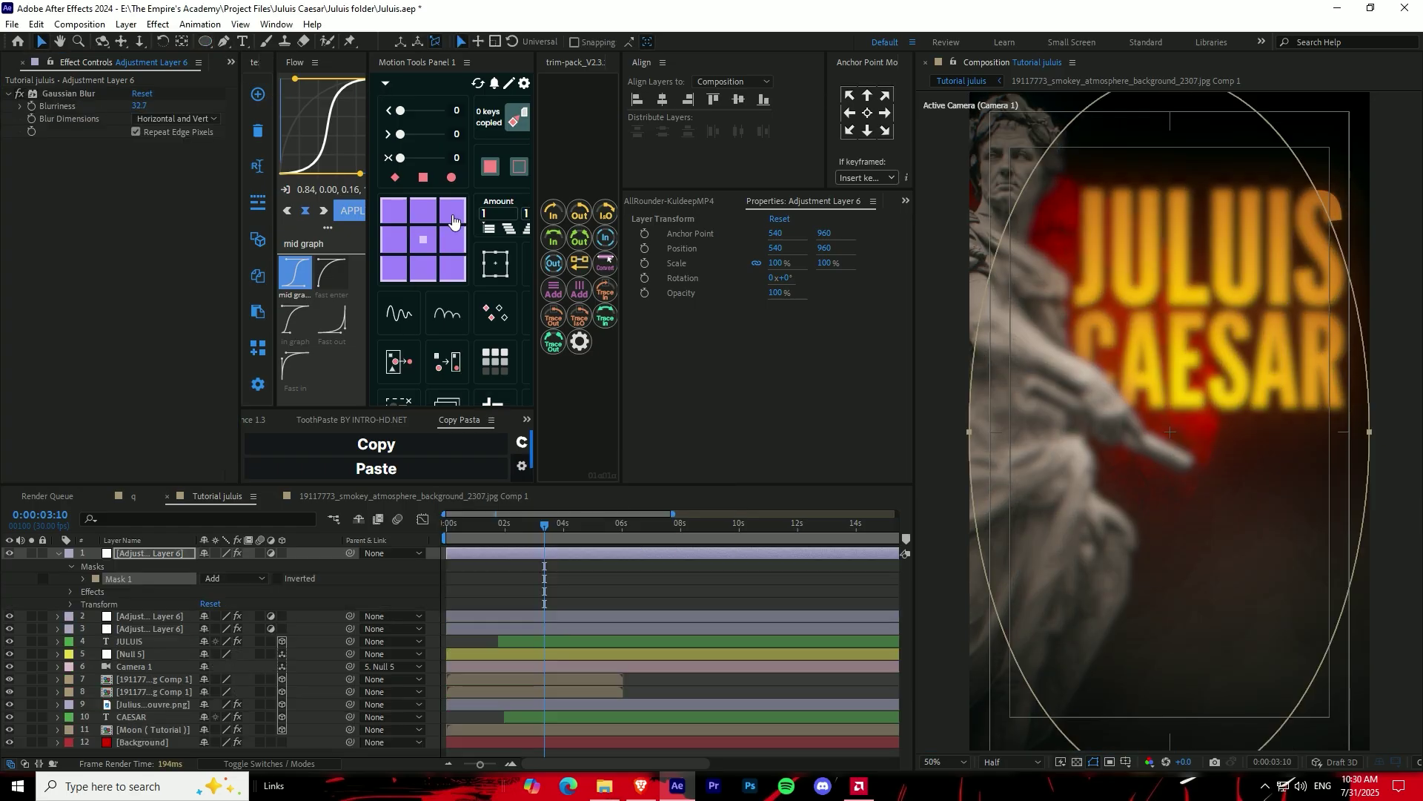
left_click(277, 579)
left_click(83, 579)
left_click_drag(217, 604, 290, 598)
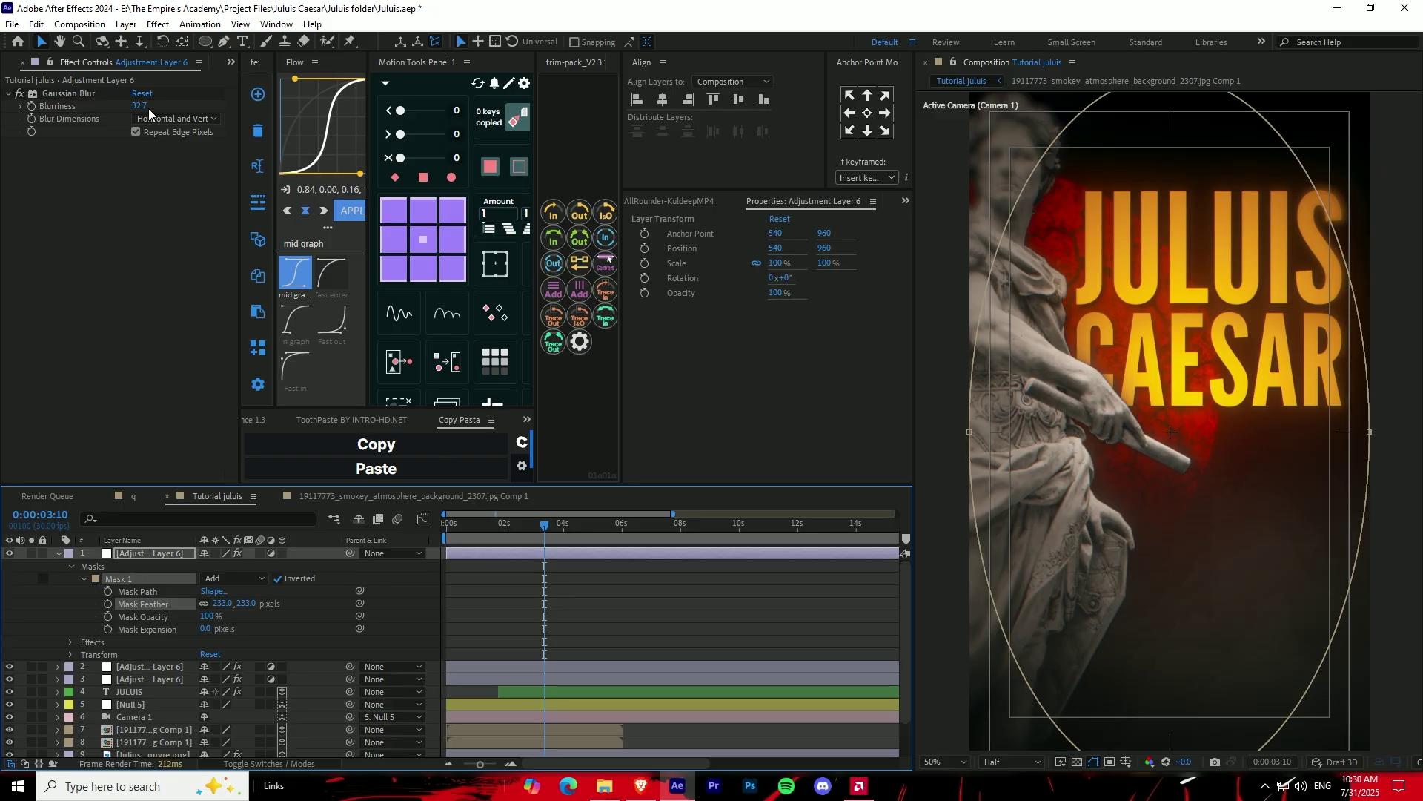
left_click(611, 584)
Go to the first frame, try another preview resolution and restore it to Half.
left_click_drag(523, 538, 385, 551)
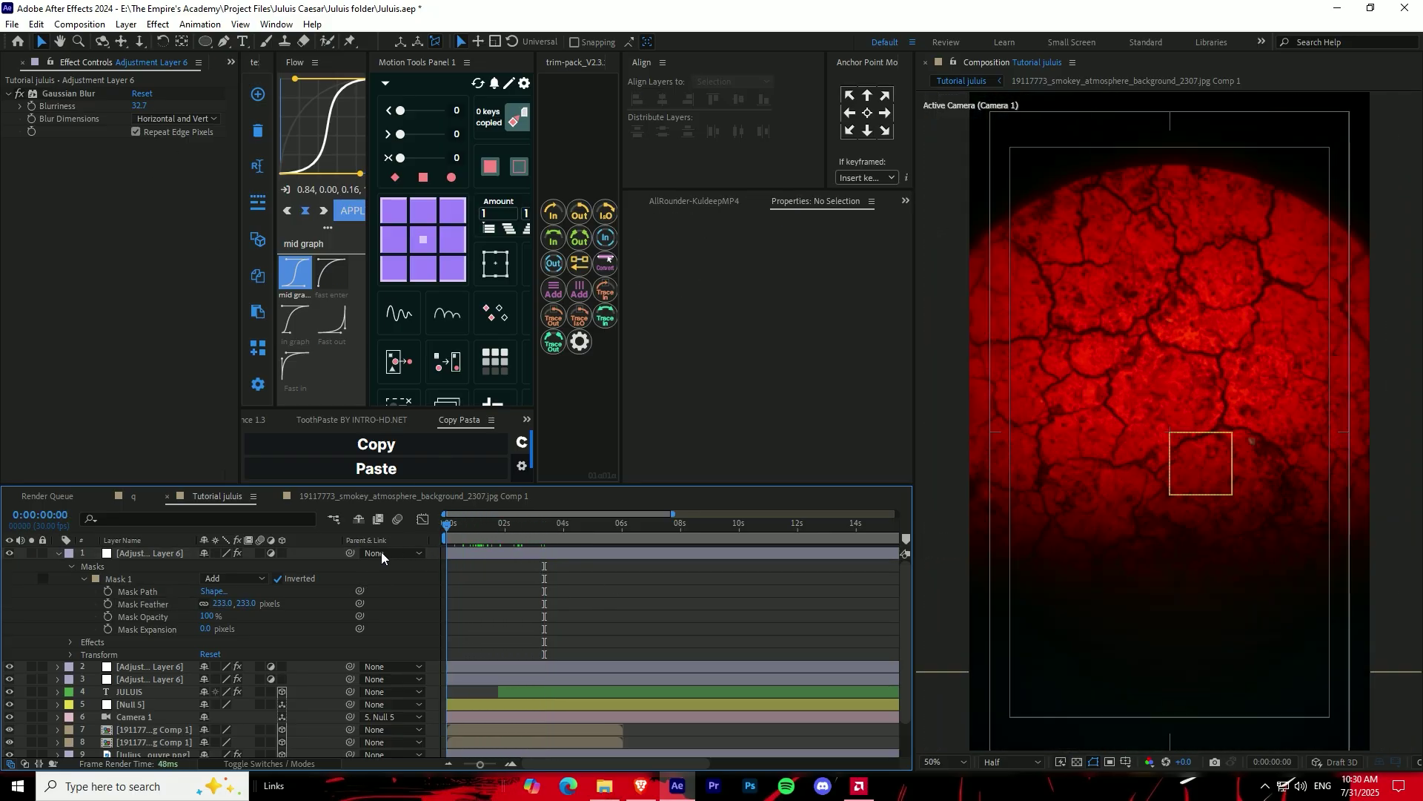
left_click(1008, 761)
left_click(997, 660)
left_click_drag(465, 529, 425, 531)
left_click(1011, 762)
left_click(1007, 694)
Enable motion blur for all visual layers and collapse their properties.
key("ctrl+a")
key("F4")
key("F4")
left_click(260, 555)
left_click(512, 600)
key("u")
key("u")
Preview the finished animation and set the work area's end at 0:00:02:27.
key("space")
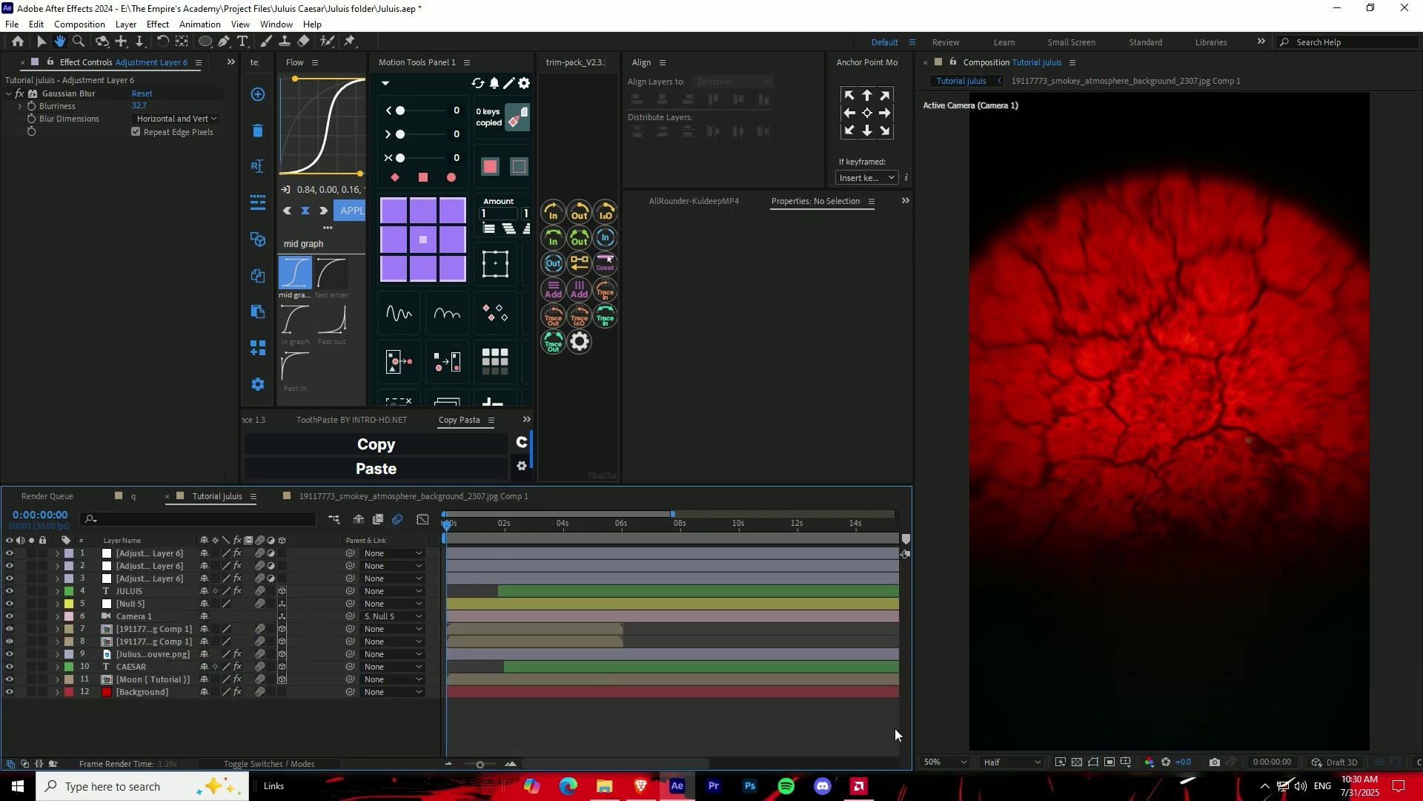
key("space")
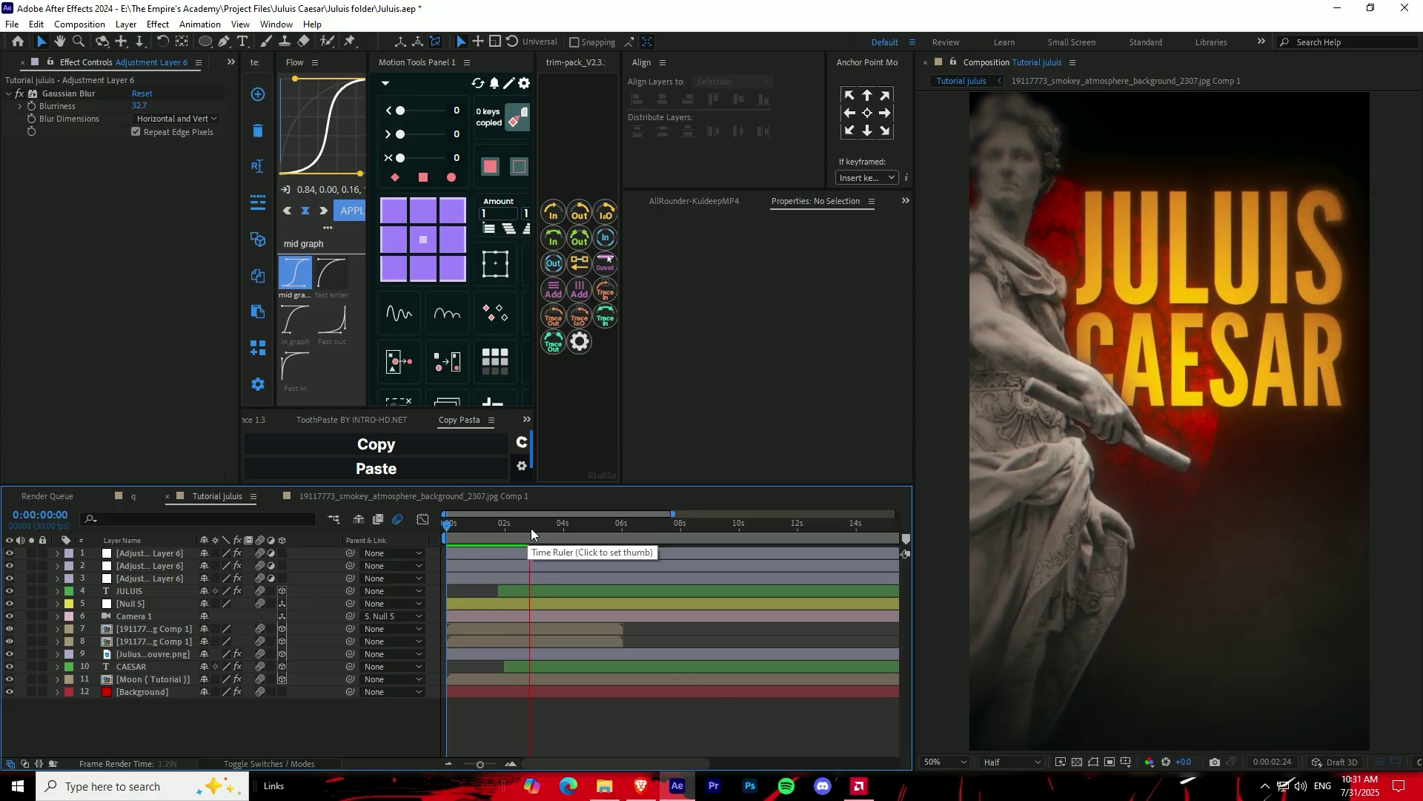
key("n")
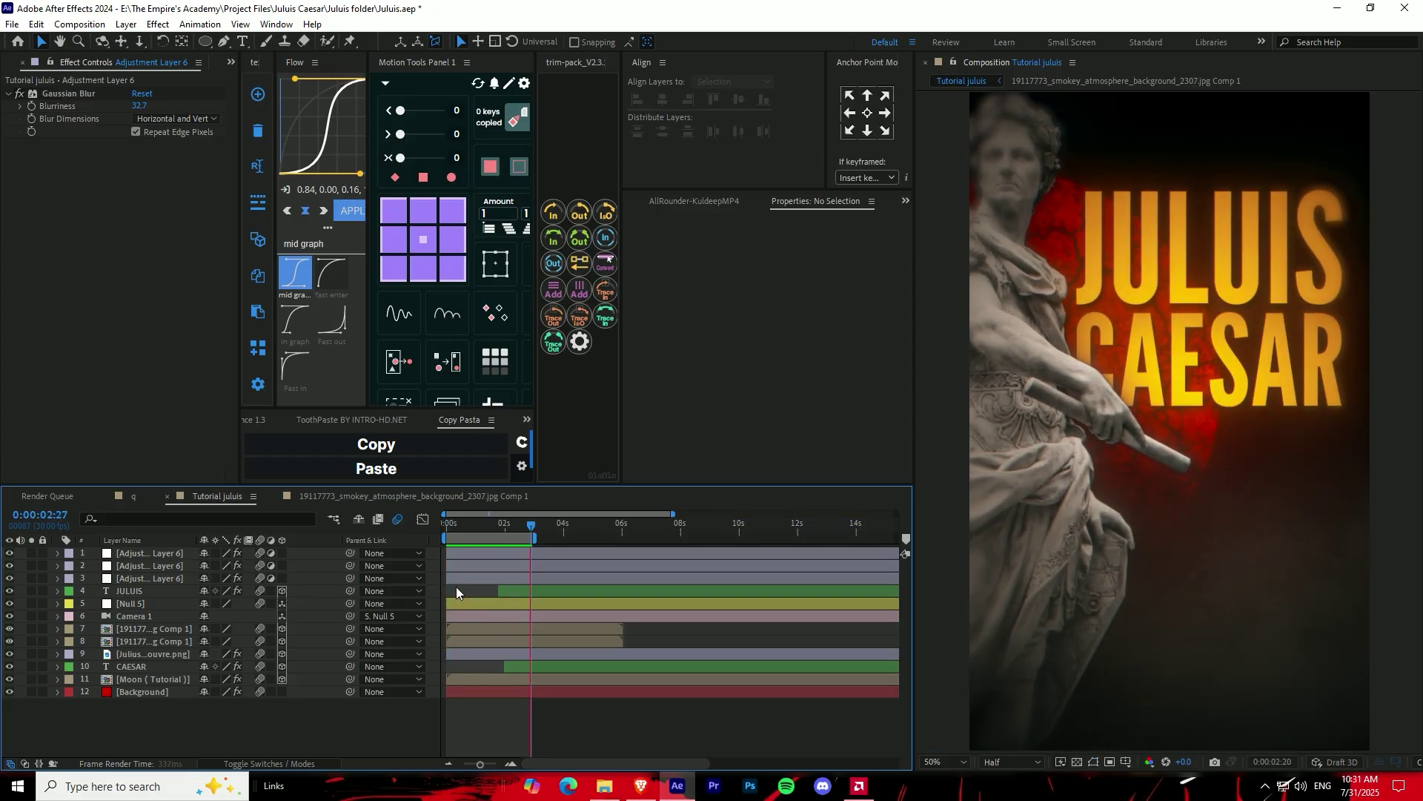